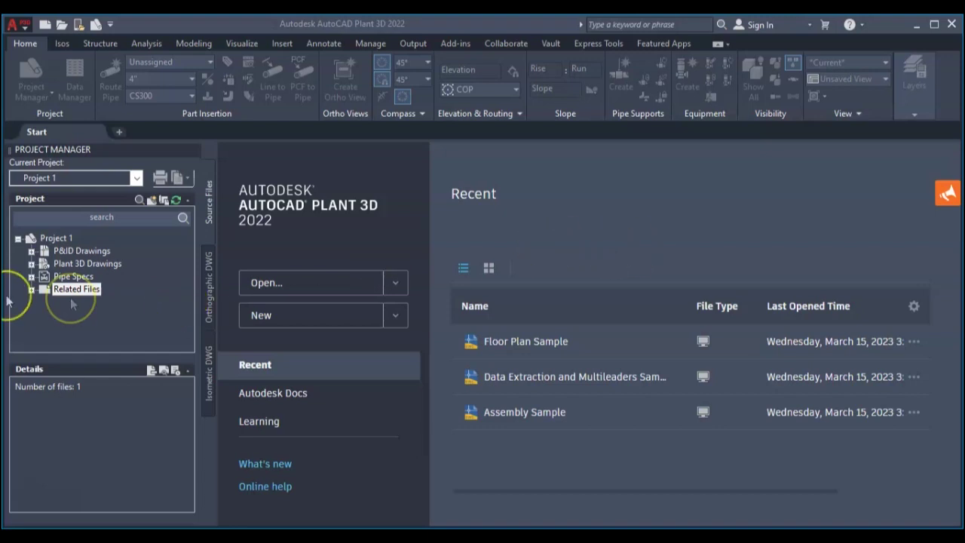
# Expand the Related Files folder in Project 1 to show Platform 2D.dwg.
pyautogui.click(32, 291)
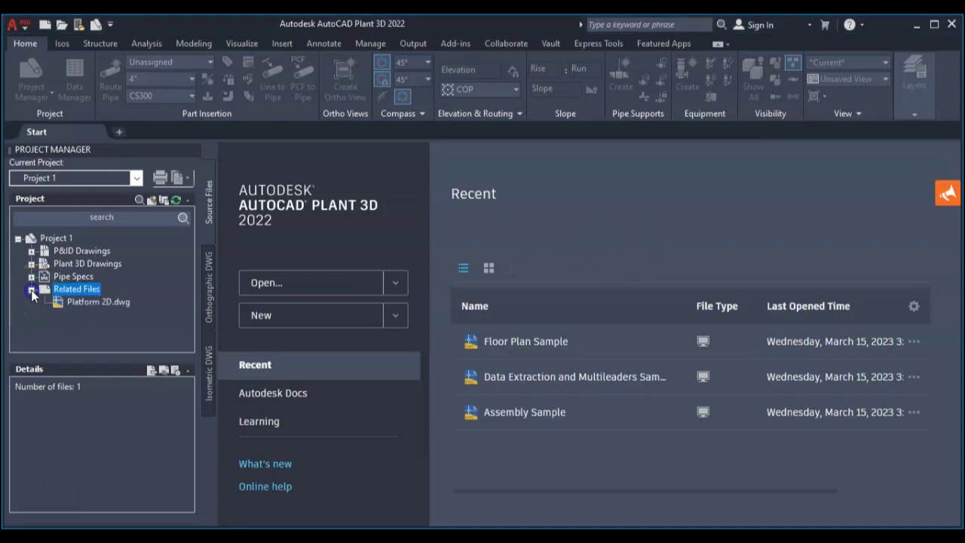
# Open Platform 2D.dwg and bring the whole platform plan into view.
pyautogui.doubleClick(89, 302)
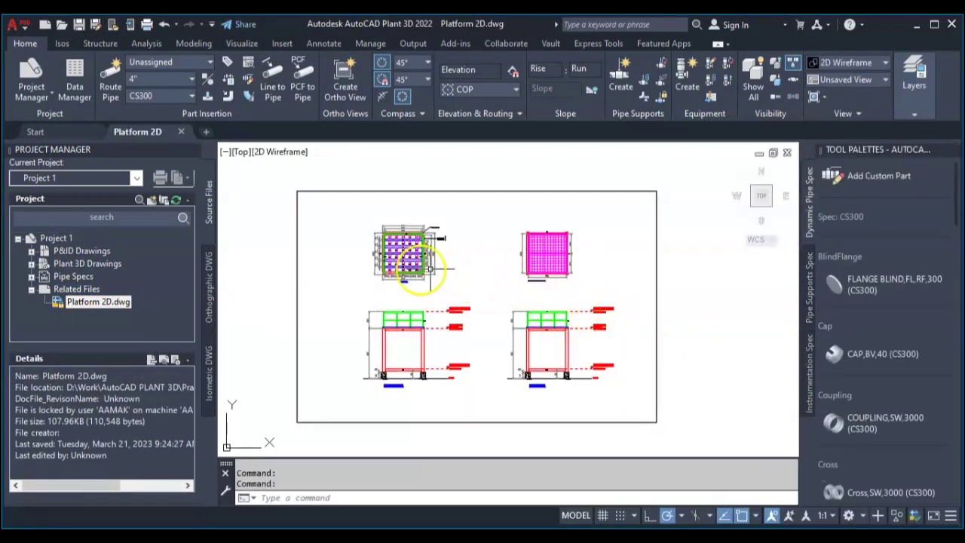
pyautogui.scroll(5, 385, 270)
pyautogui.moveTo(477, 264); pyautogui.dragTo(460, 373, button='middle')
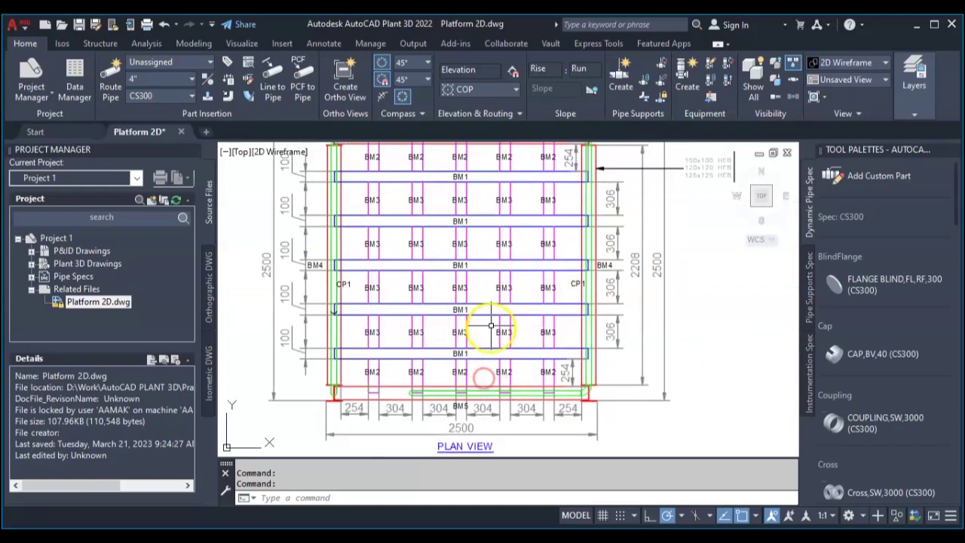
pyautogui.scroll(-2, 491, 326)
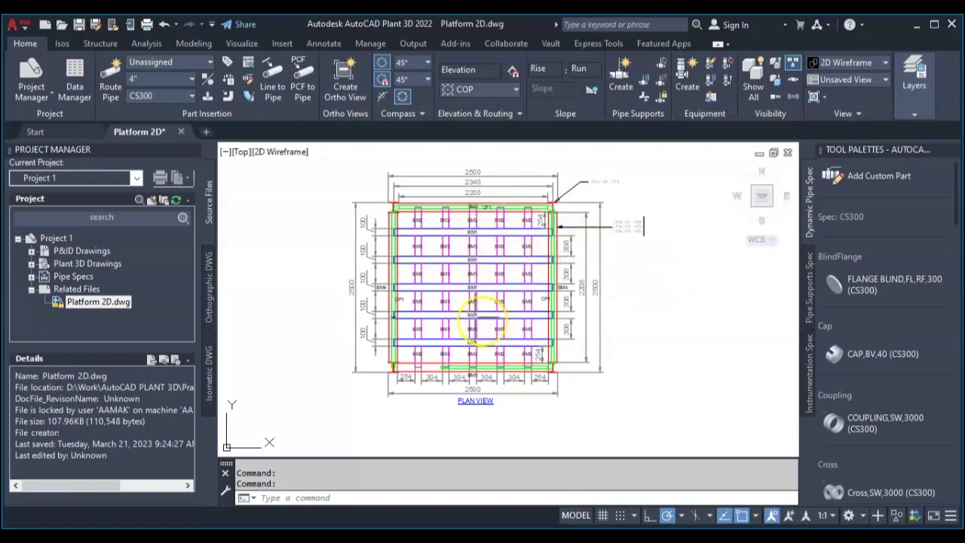
# Zoom around the plan, front and side views, then select the Plant 3D Drawings group.
pyautogui.scroll(-4, 277, 301)
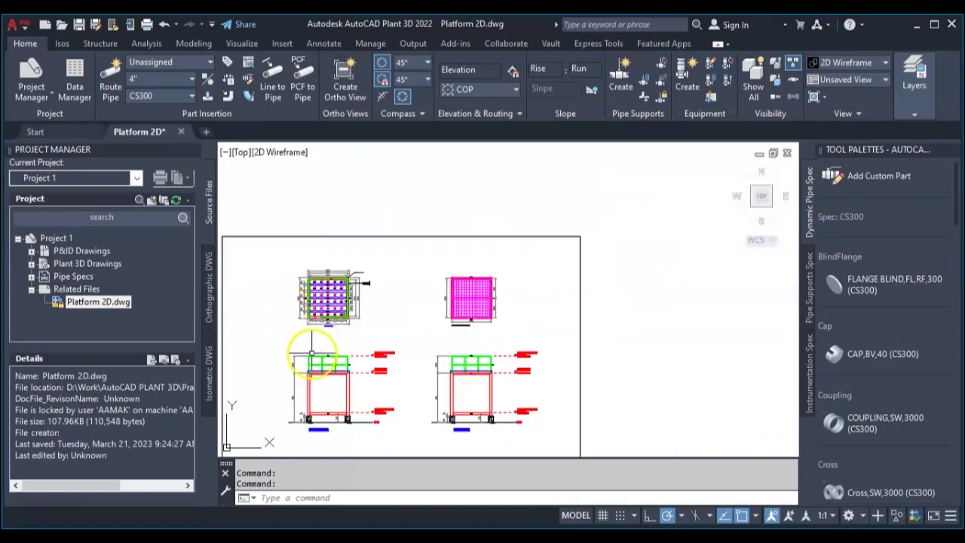
pyautogui.scroll(6, 315, 336)
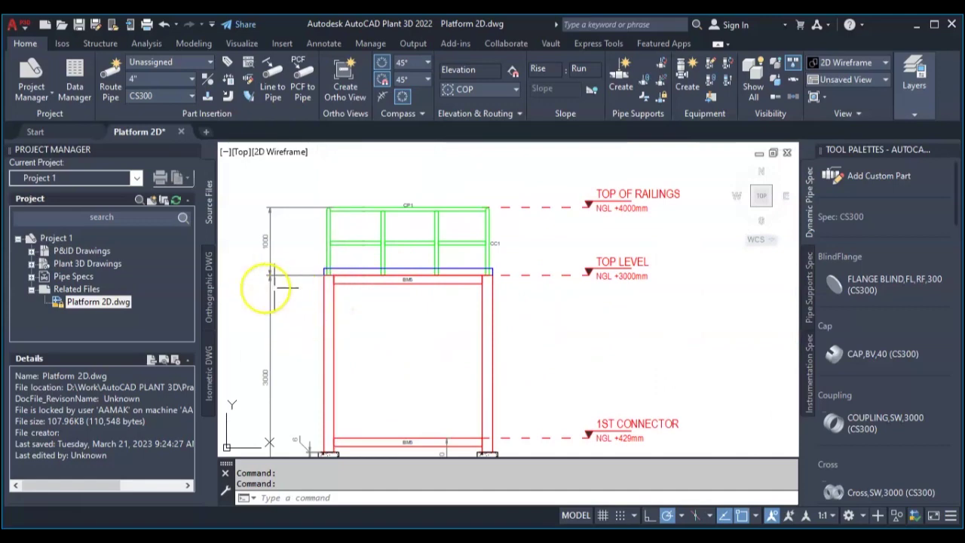
pyautogui.scroll(-3, 321, 296)
pyautogui.scroll(3, 486, 298)
pyautogui.scroll(-3, 520, 287)
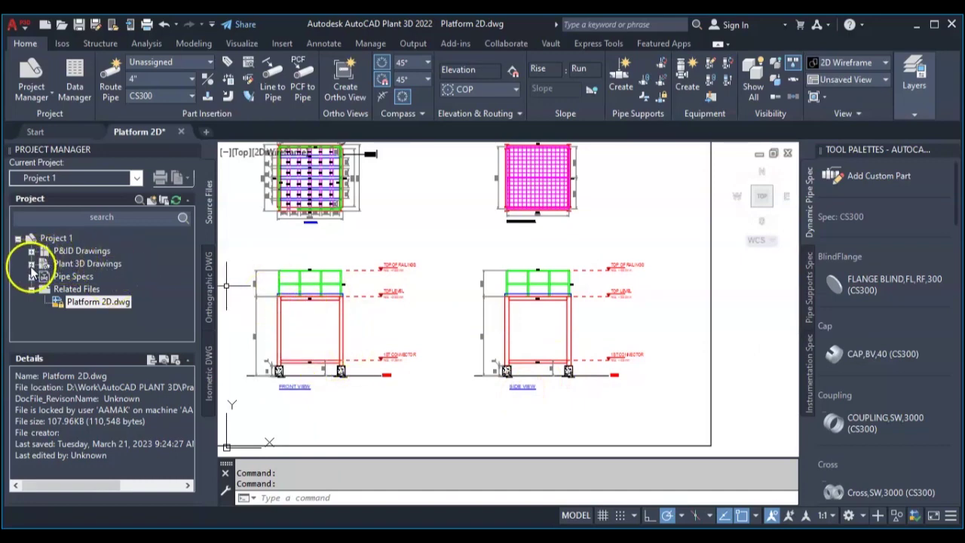
pyautogui.click(66, 265)
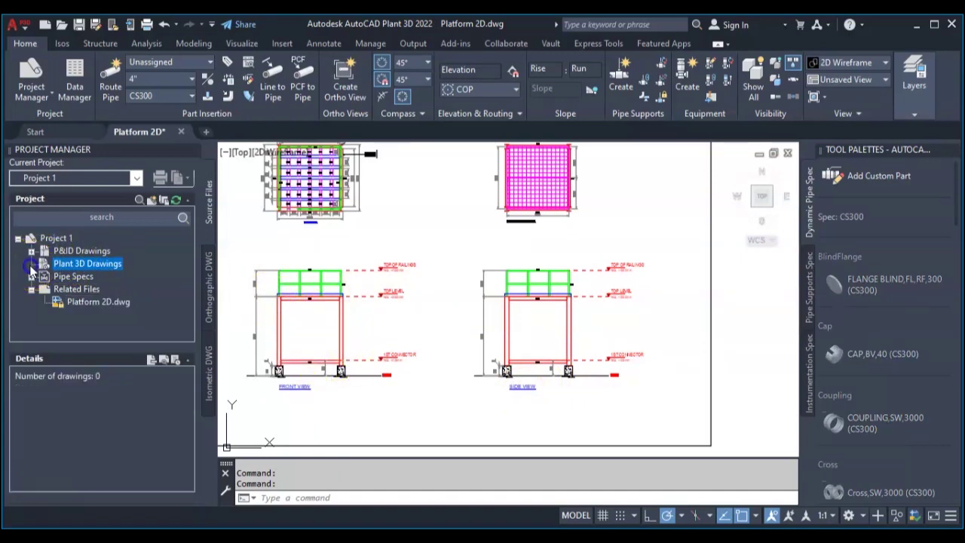
# Create a new folder named Structures under Plant 3D Drawings.
pyautogui.rightClick(81, 266)
pyautogui.click(106, 291)
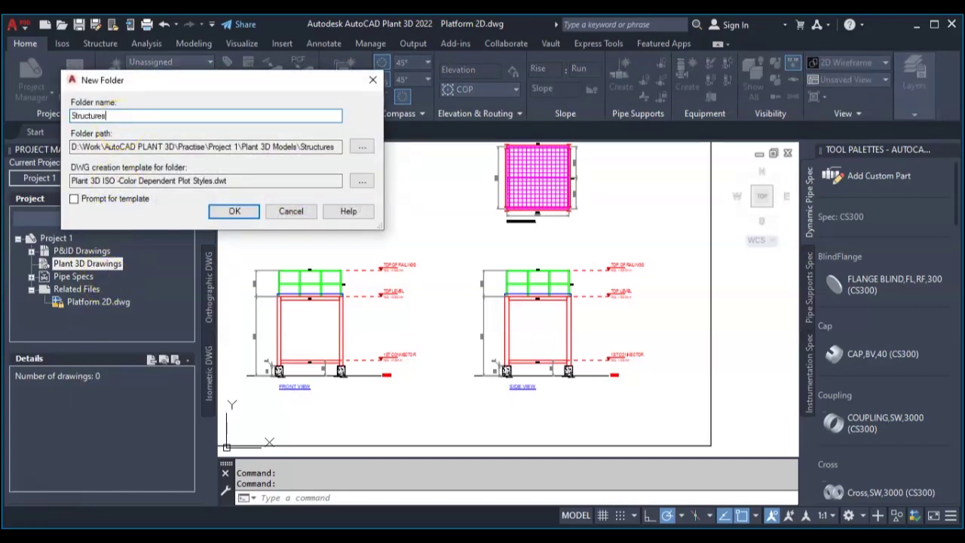
pyautogui.click(230, 211)
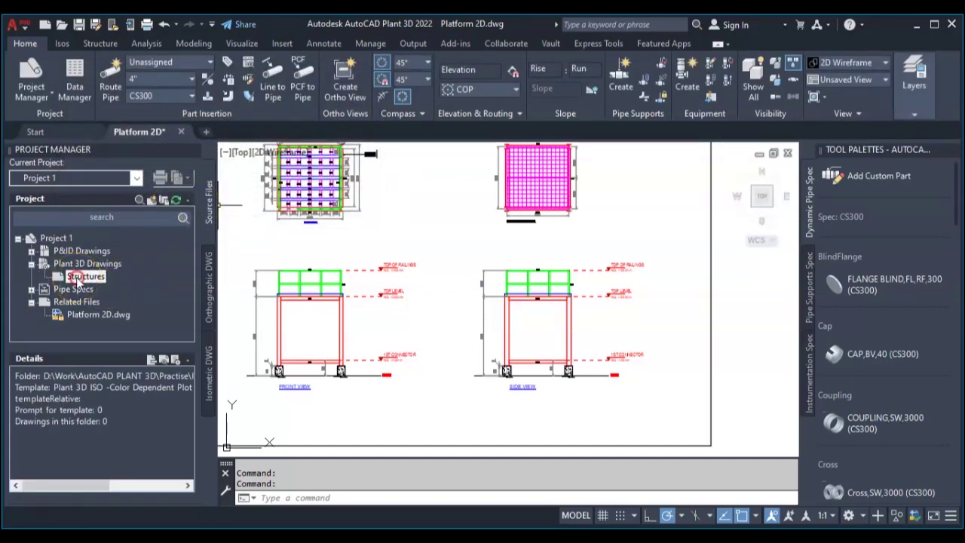
# Create a new drawing named Platform 3D dwg inside the Structures folder.
pyautogui.rightClick(77, 277)
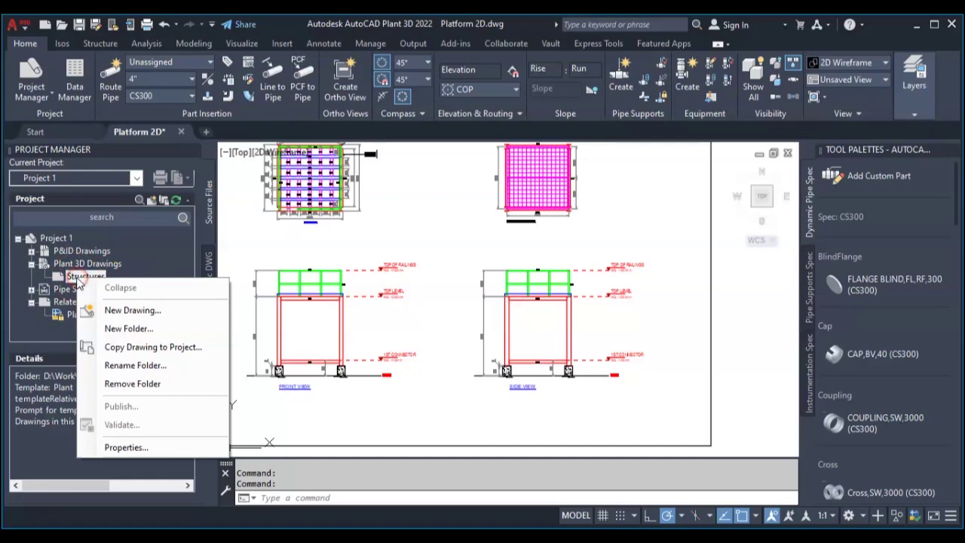
pyautogui.click(117, 311)
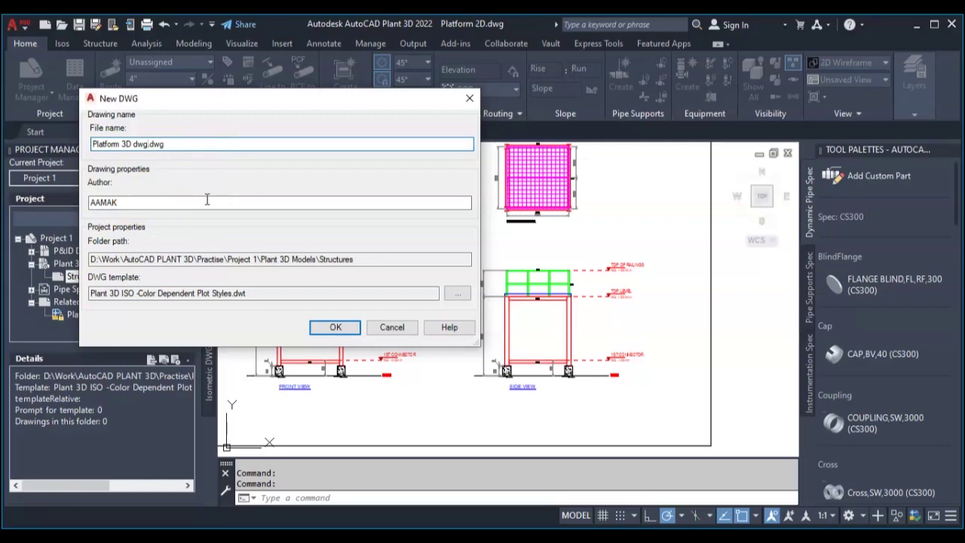
pyautogui.click(326, 329)
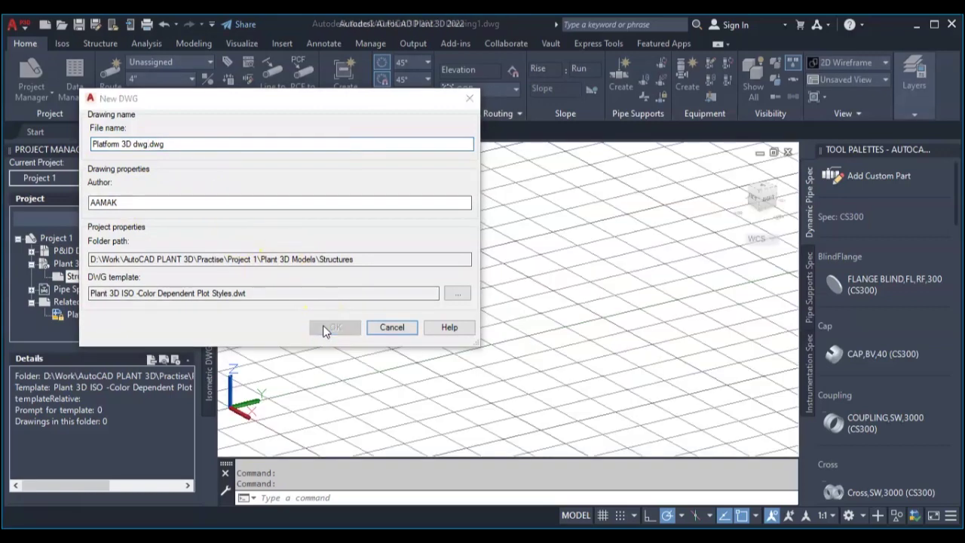
pyautogui.click(326, 323)
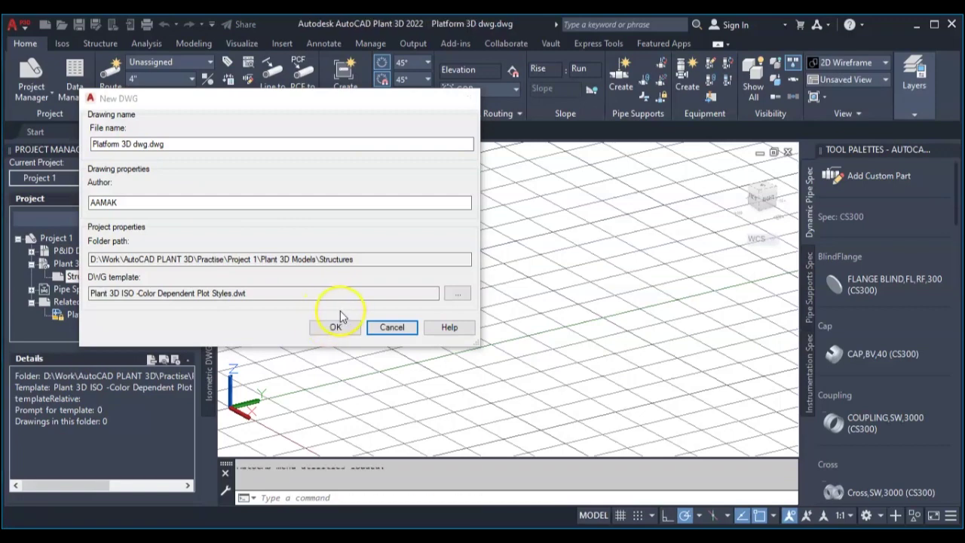
pyautogui.click(562, 300)
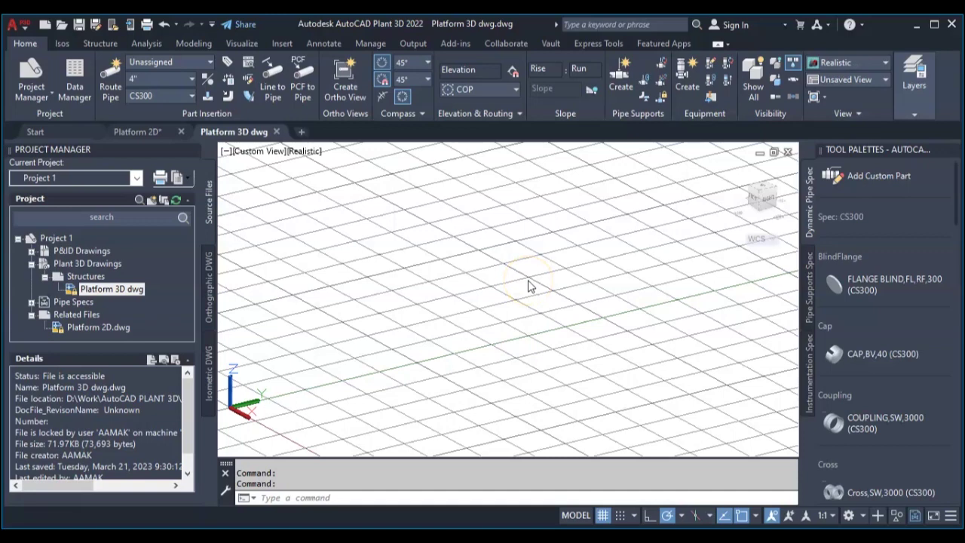
# Turn off the grid and set the 3D parallel projection uniform background to Black.
pyautogui.click(603, 516)
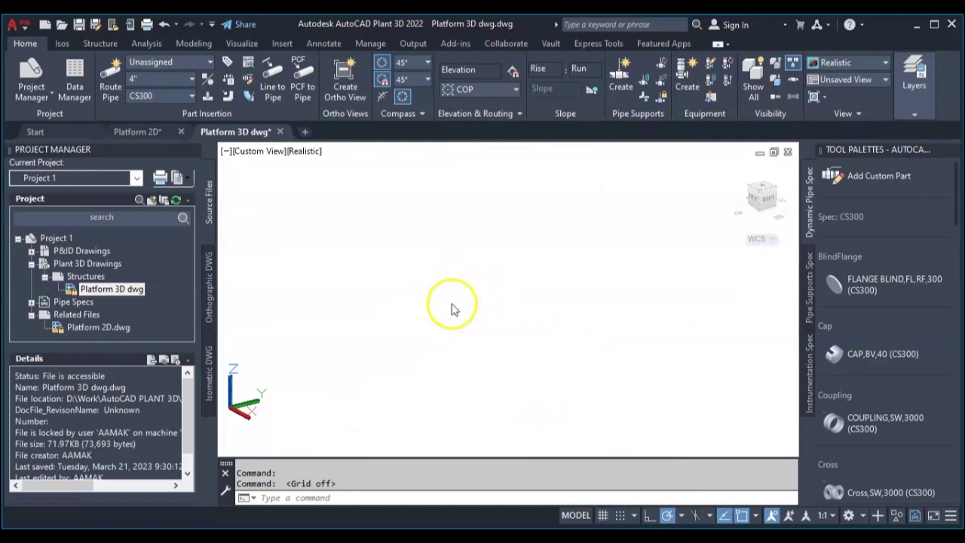
pyautogui.click(337, 498)
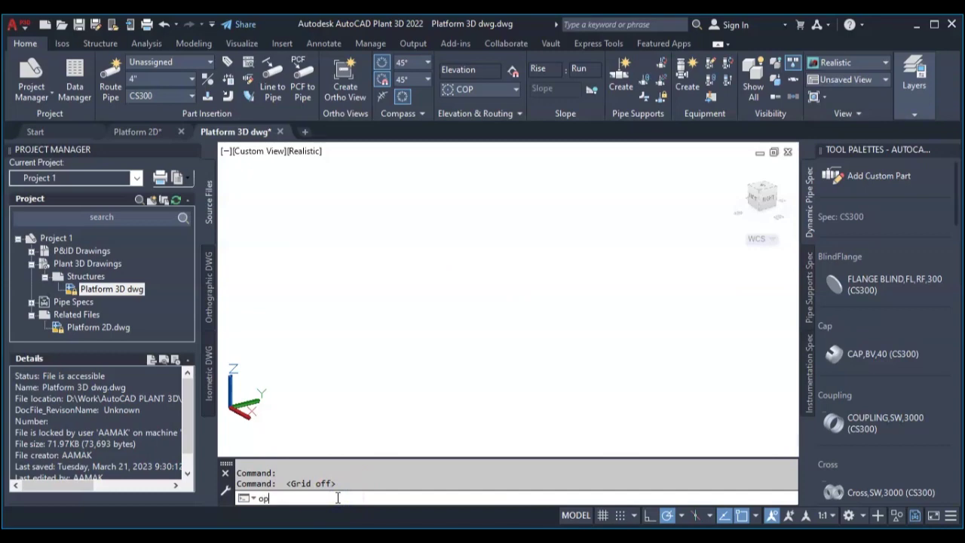
pyautogui.write('op')
pyautogui.press('Return')
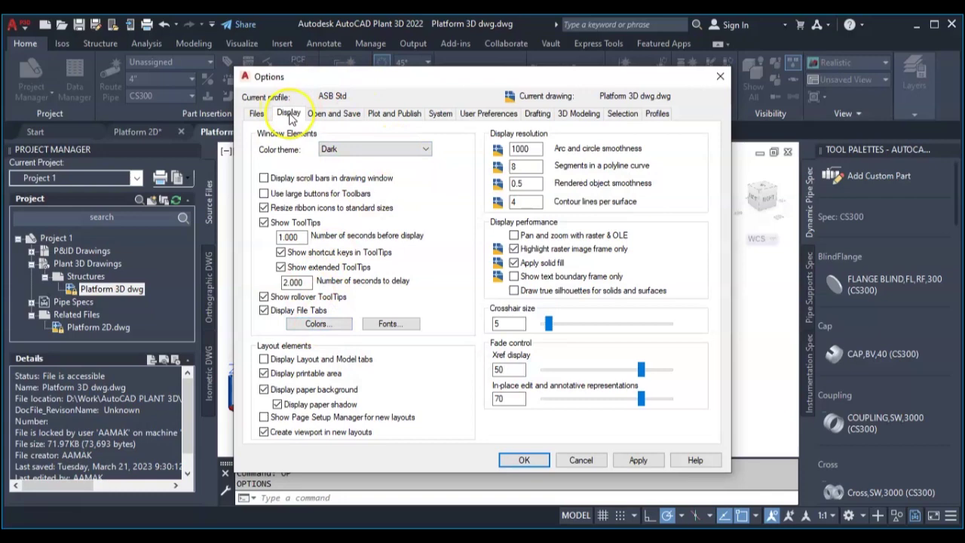
pyautogui.click(319, 324)
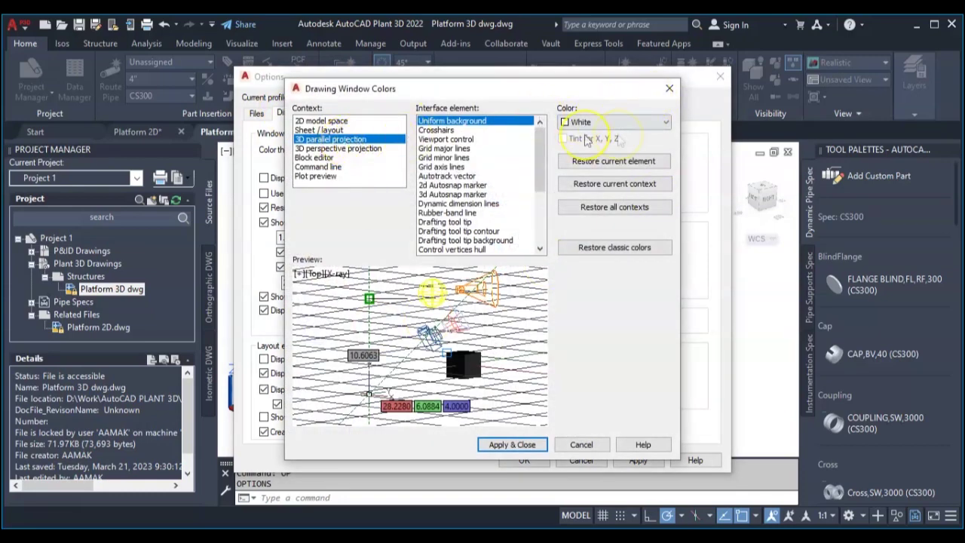
pyautogui.click(615, 123)
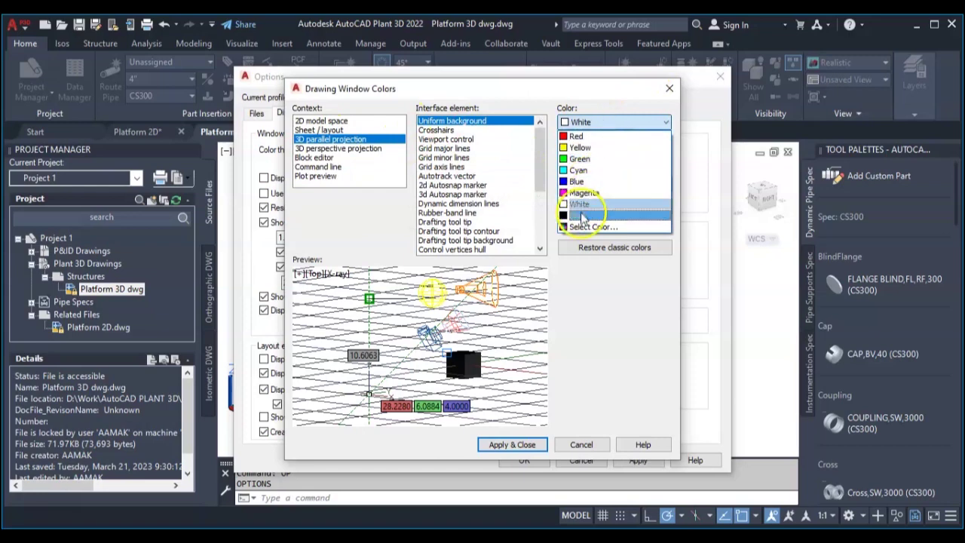
pyautogui.click(583, 215)
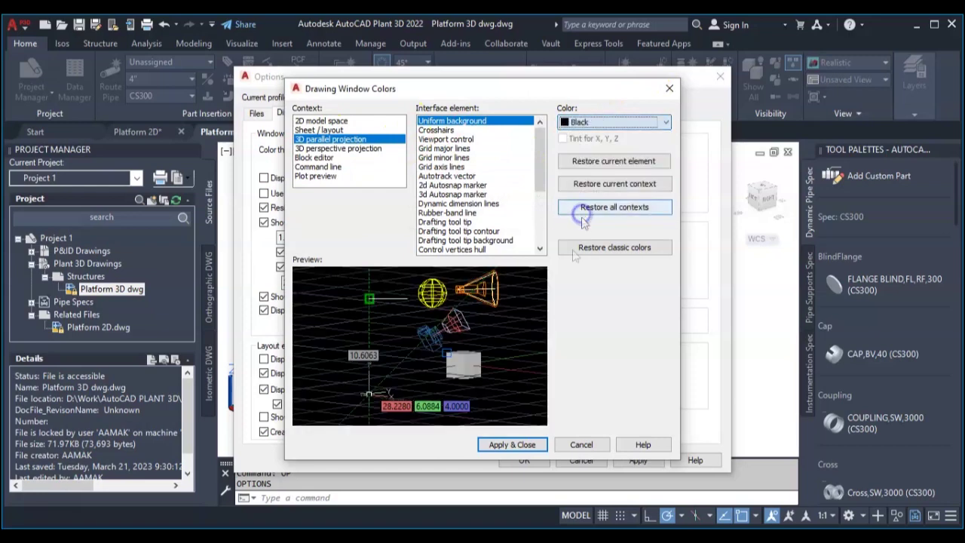
pyautogui.click(513, 445)
pyautogui.click(638, 460)
pyautogui.click(523, 461)
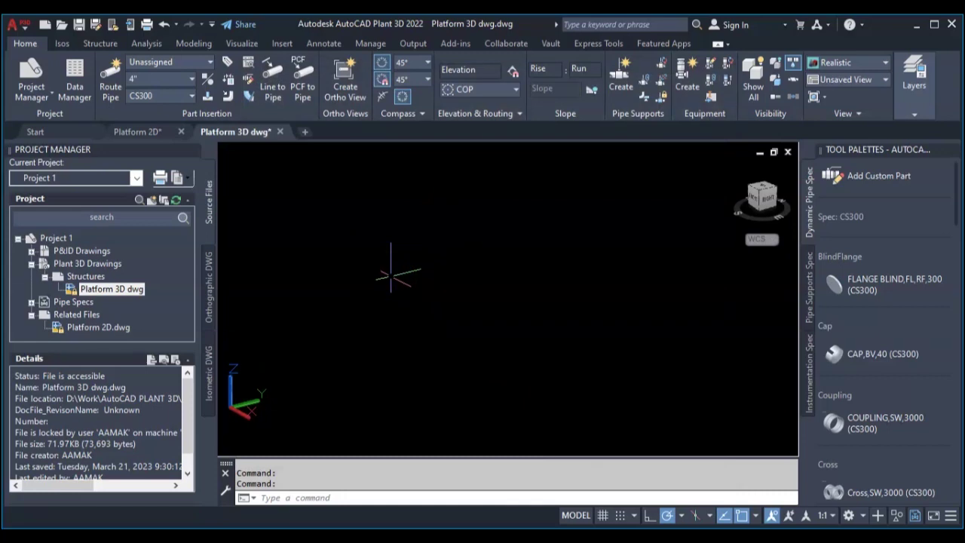
pyautogui.click(344, 491)
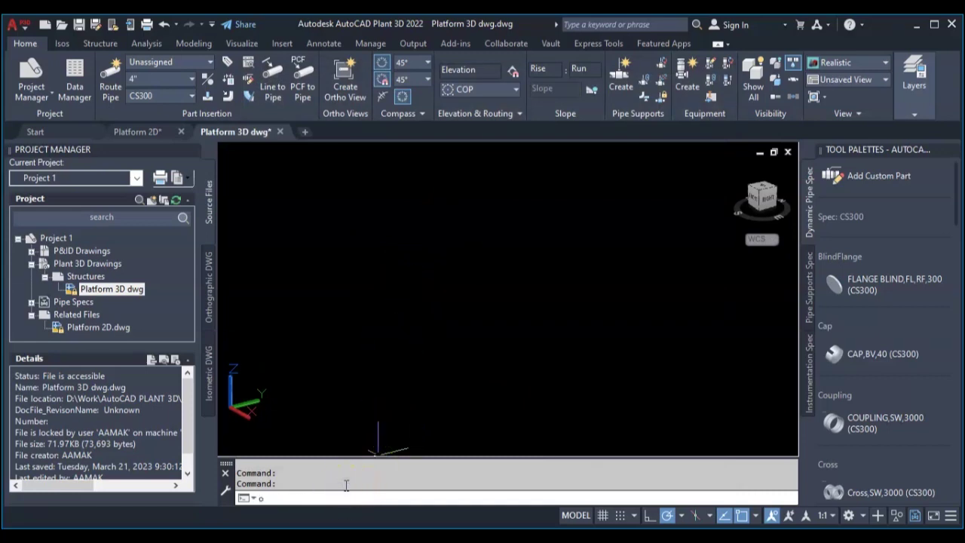
# Set the 3D parallel projection uniform background back to White in Options and apply it.
pyautogui.write('op')
pyautogui.press('Return')
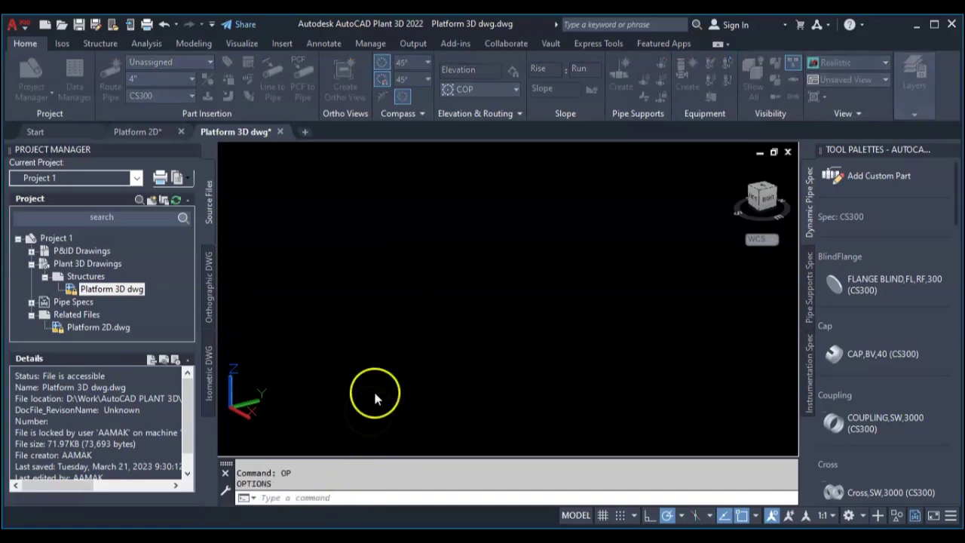
pyautogui.click(318, 323)
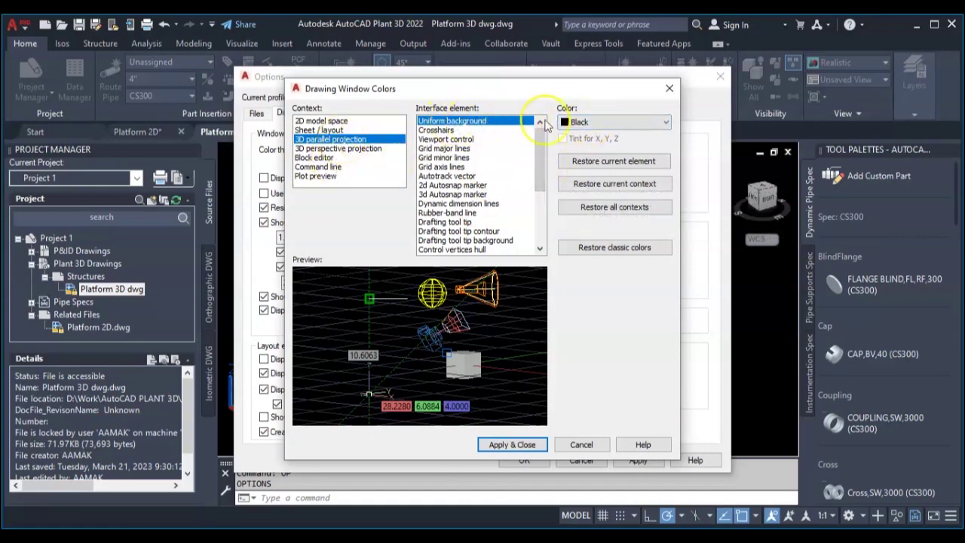
pyautogui.click(600, 122)
pyautogui.click(588, 209)
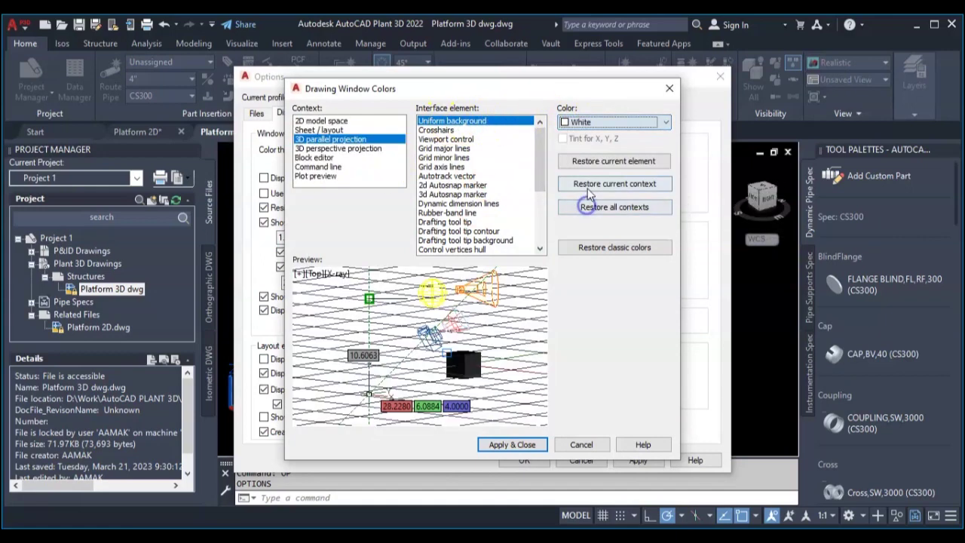
pyautogui.click(520, 443)
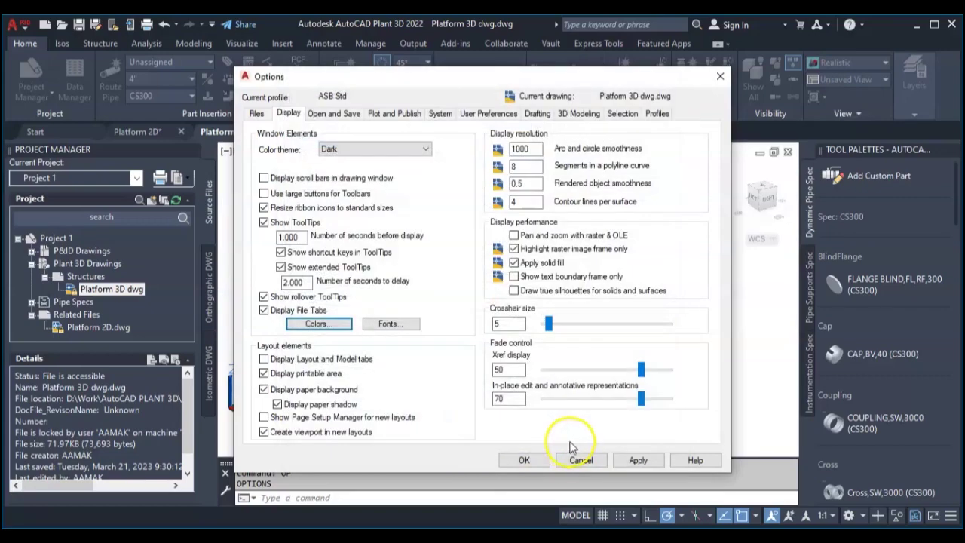
pyautogui.click(642, 459)
pyautogui.click(538, 460)
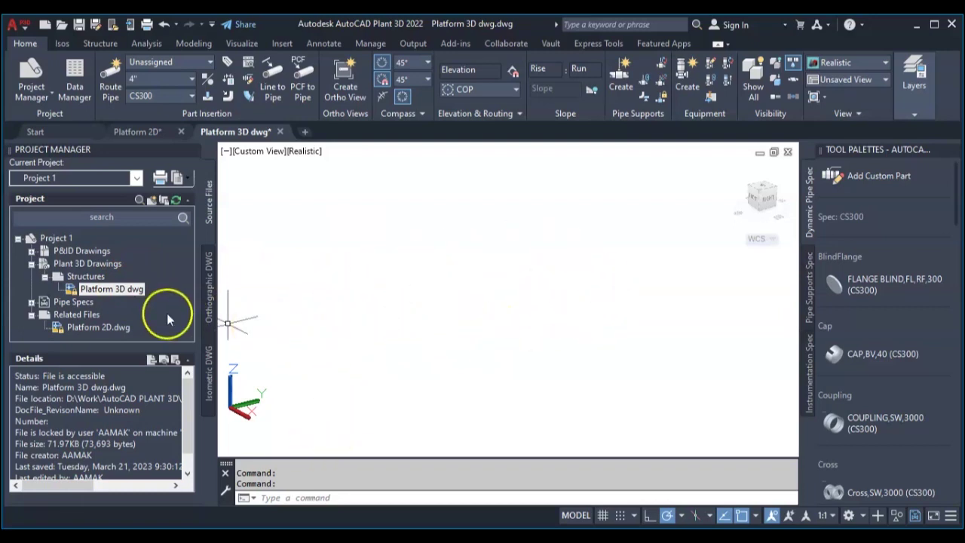
# Open the External References palette with XR and start attaching a DWG.
pyautogui.rightClick(118, 288)
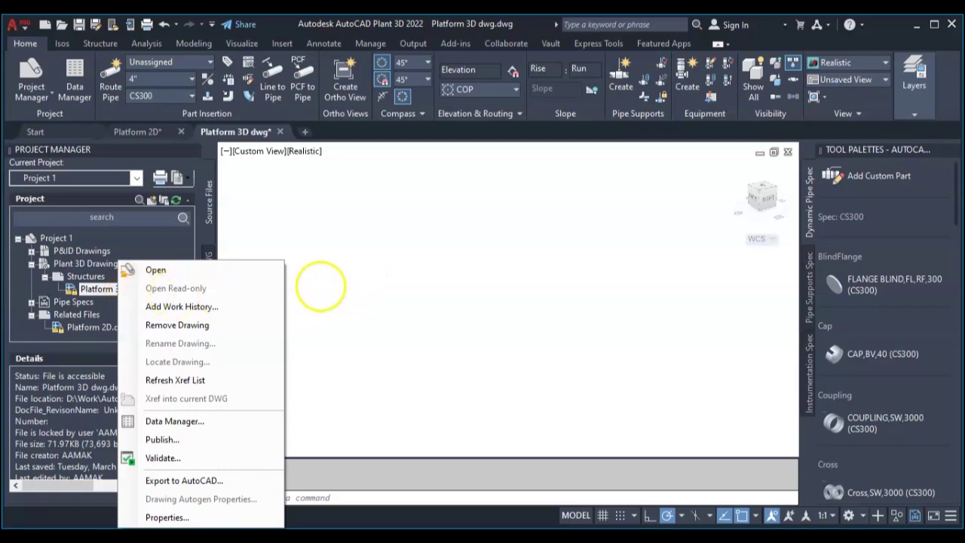
pyautogui.click(321, 285)
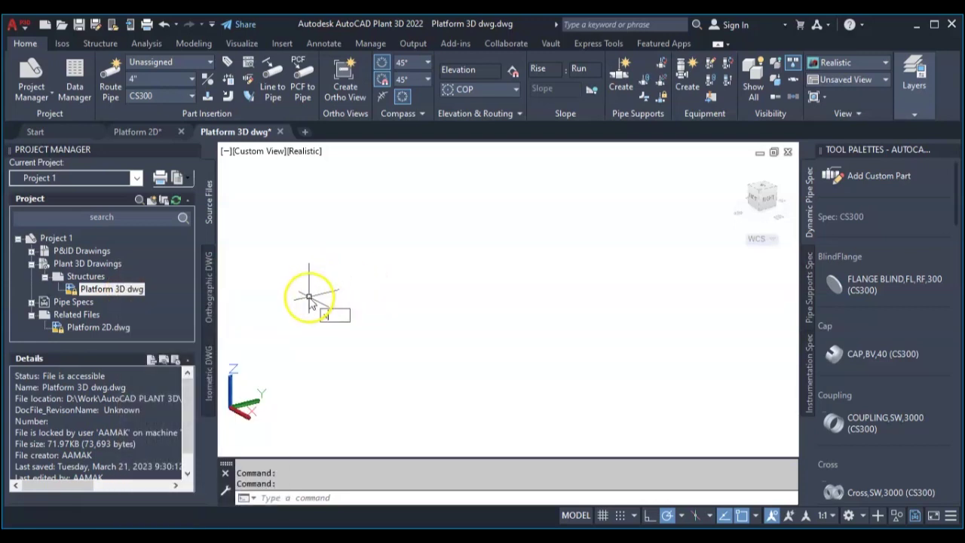
pyautogui.write('xr')
pyautogui.press('Return')
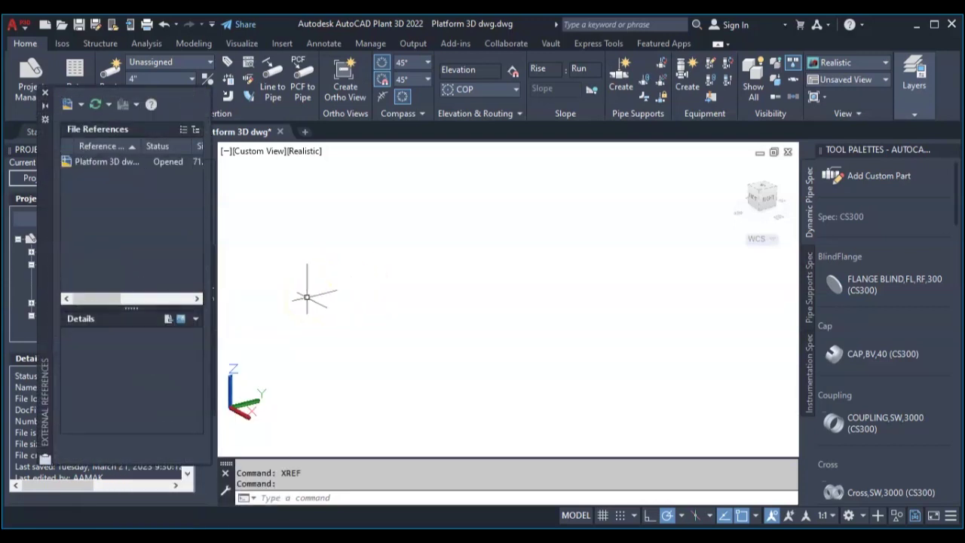
pyautogui.click(70, 107)
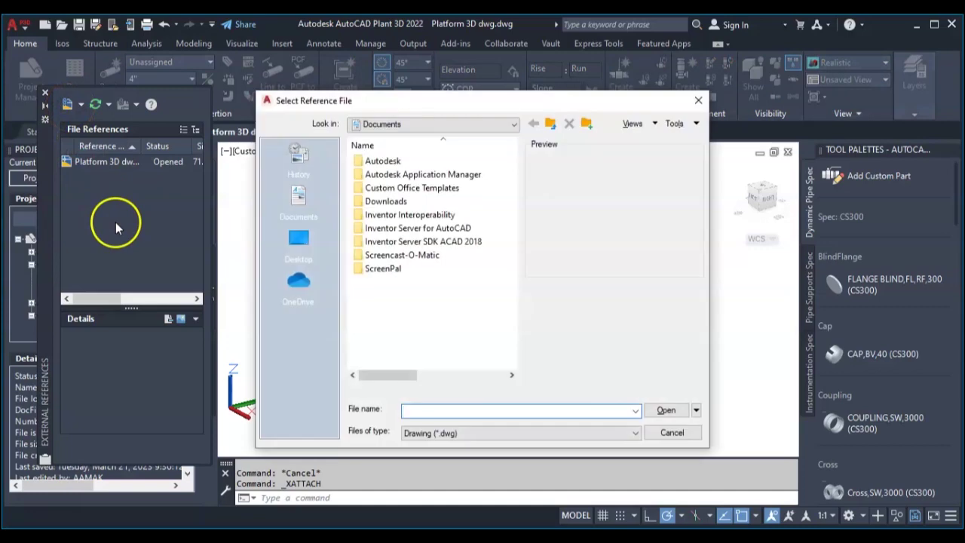
# Select Platform 2D.dwg from D:\Work\AutoCAD PLANT 3D\Practise\Project 1\Related Files.
pyautogui.click(299, 249)
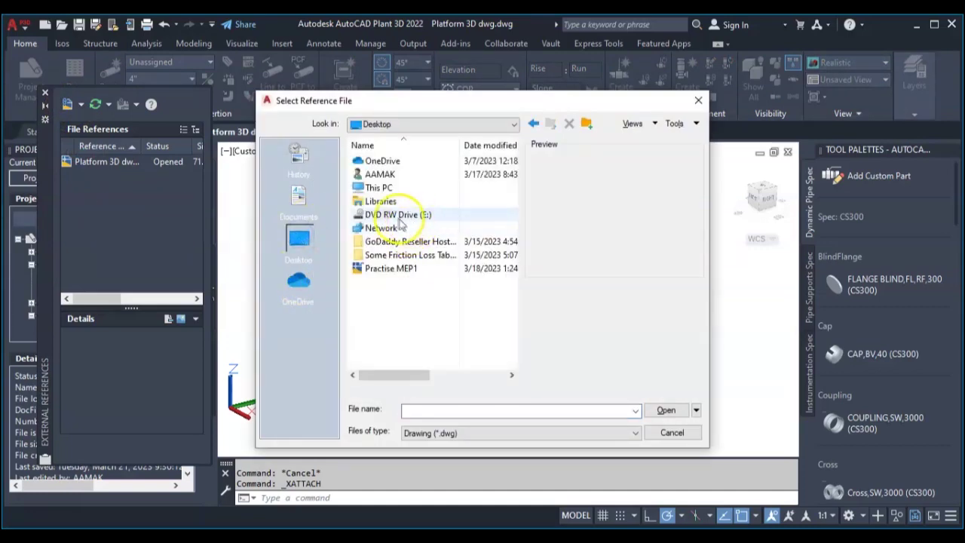
pyautogui.doubleClick(377, 188)
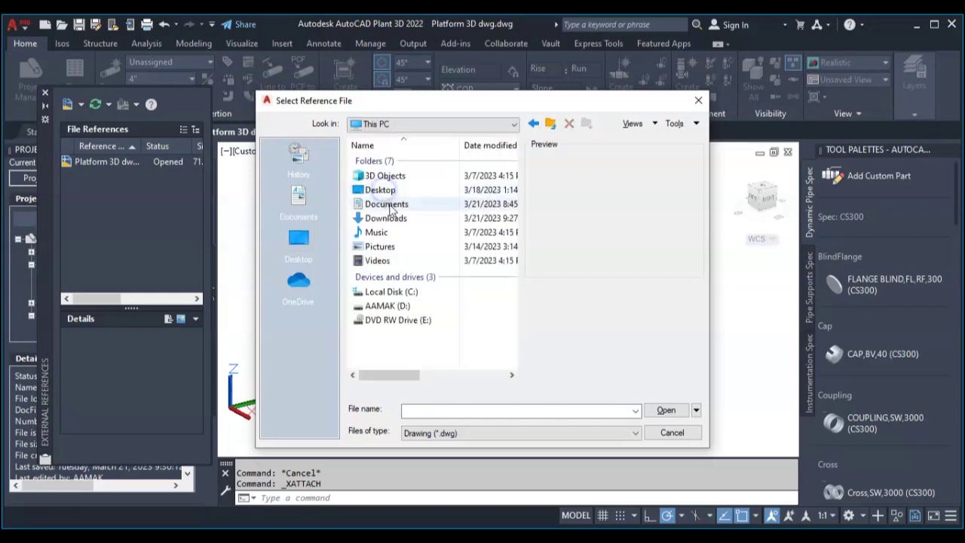
pyautogui.doubleClick(383, 306)
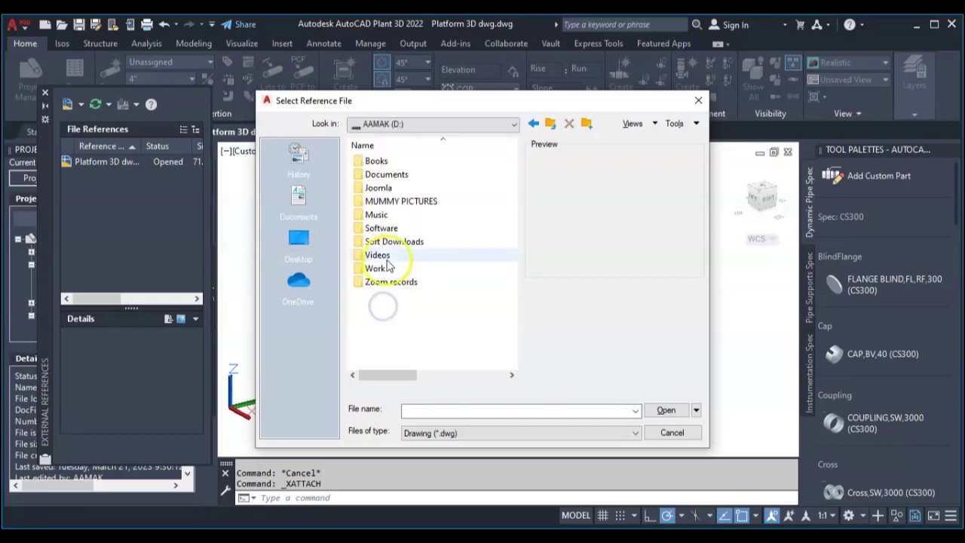
pyautogui.click(381, 269)
pyautogui.doubleClick(383, 269)
pyautogui.click(416, 193)
pyautogui.doubleClick(416, 194)
pyautogui.click(386, 176)
pyautogui.doubleClick(388, 176)
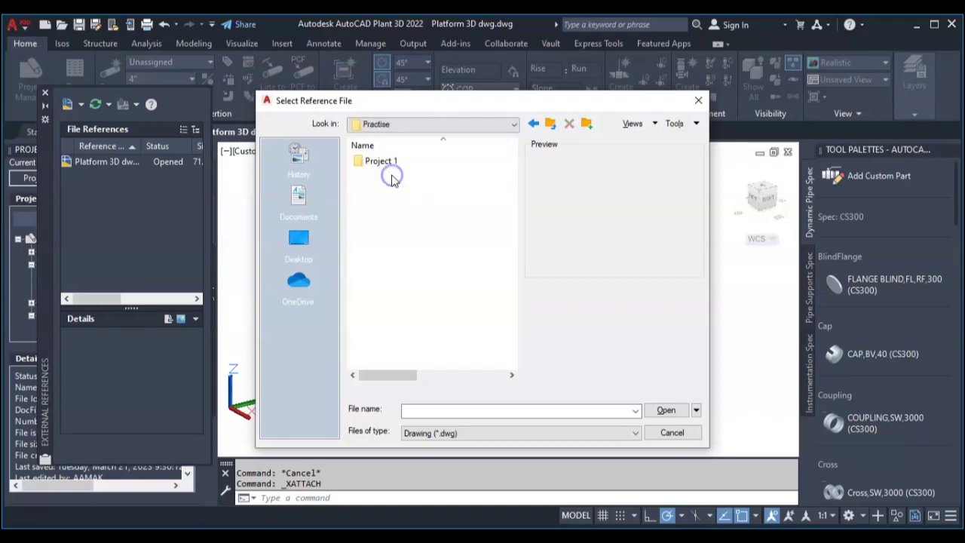
pyautogui.click(385, 165)
pyautogui.doubleClick(385, 163)
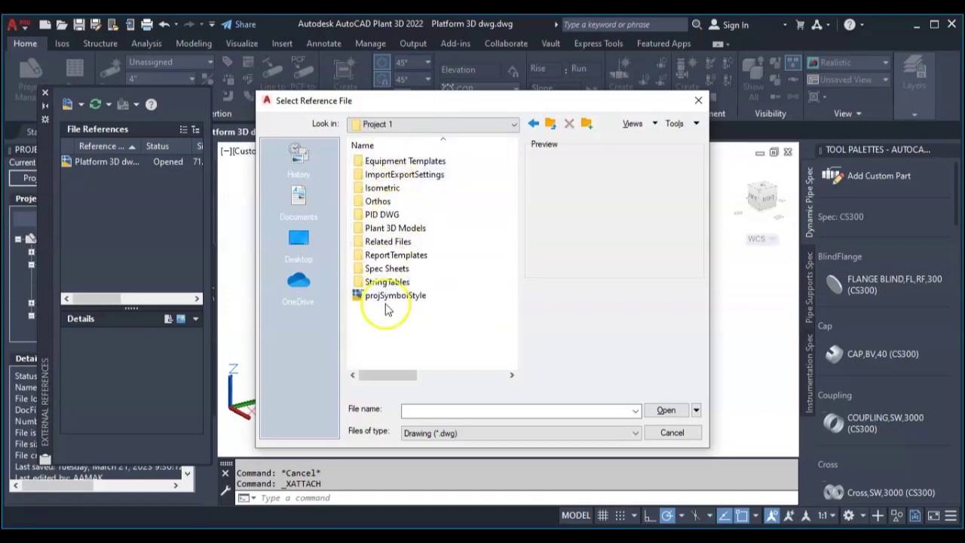
pyautogui.doubleClick(386, 241)
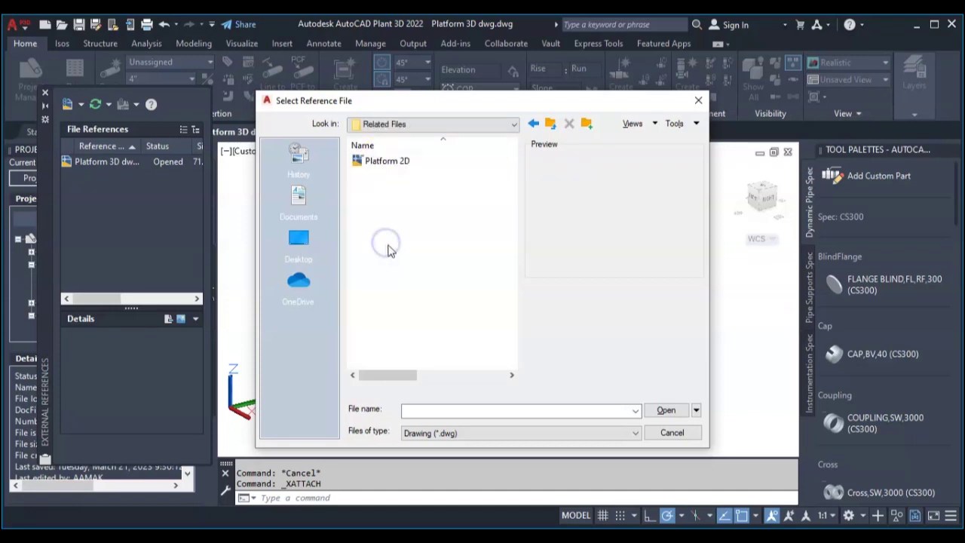
pyautogui.click(387, 161)
pyautogui.click(661, 413)
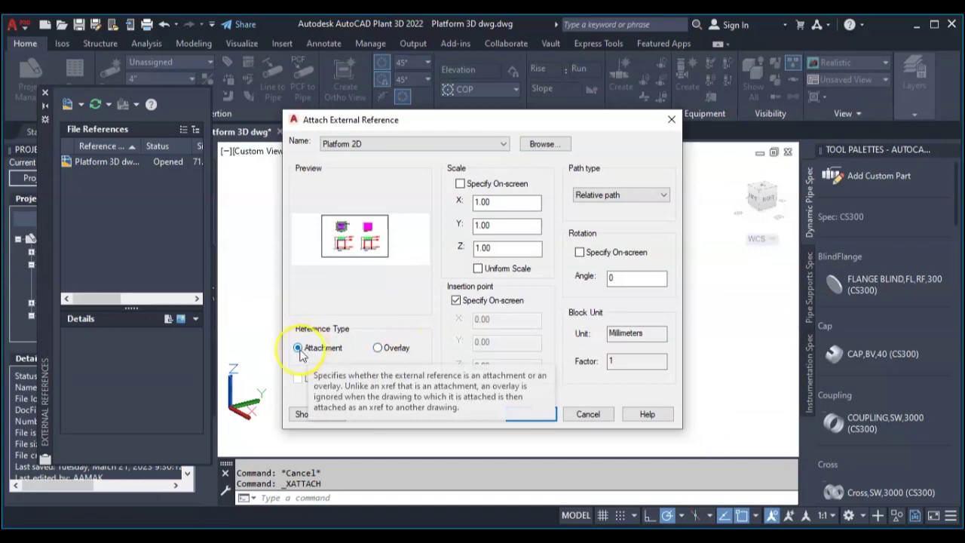
# Attach Platform 2D as an Overlay inserted at the origin, not on-screen.
pyautogui.click(379, 349)
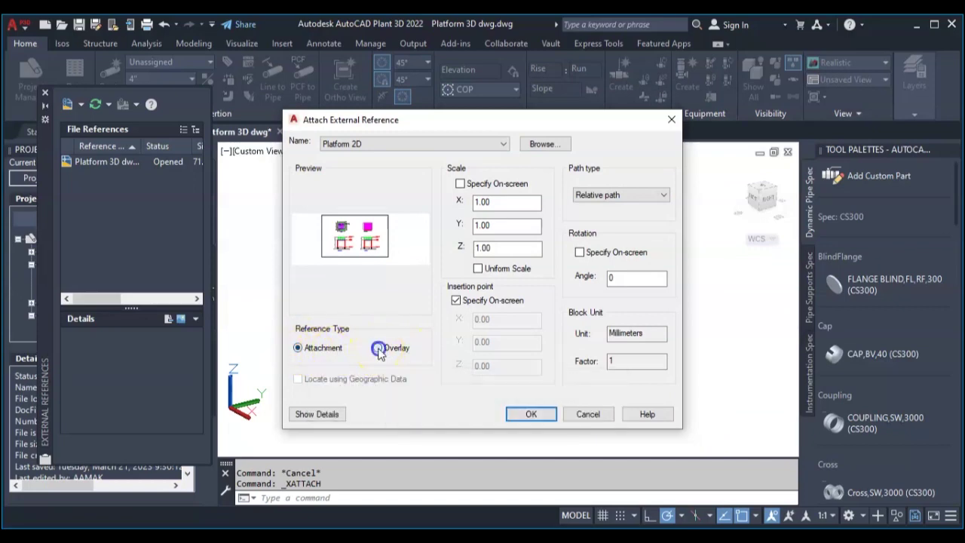
pyautogui.click(456, 301)
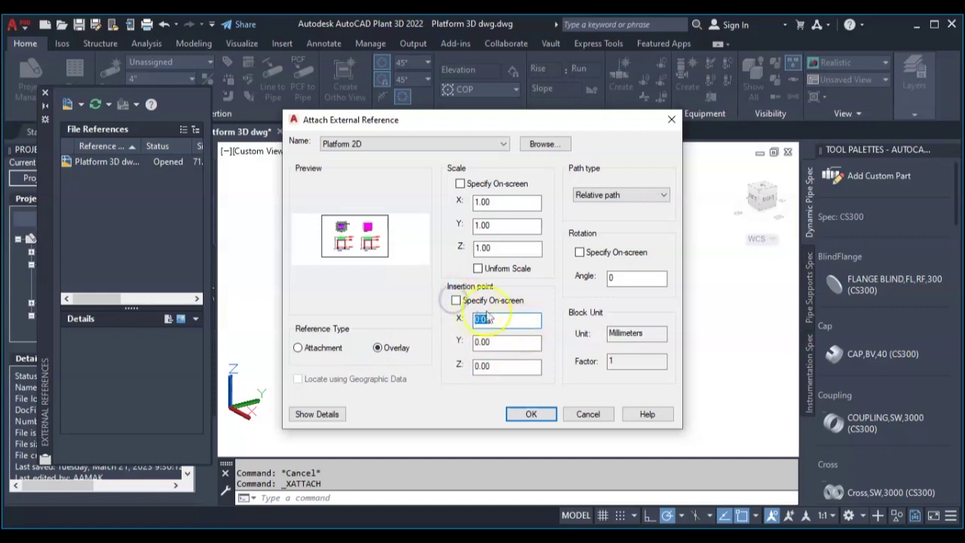
pyautogui.click(531, 415)
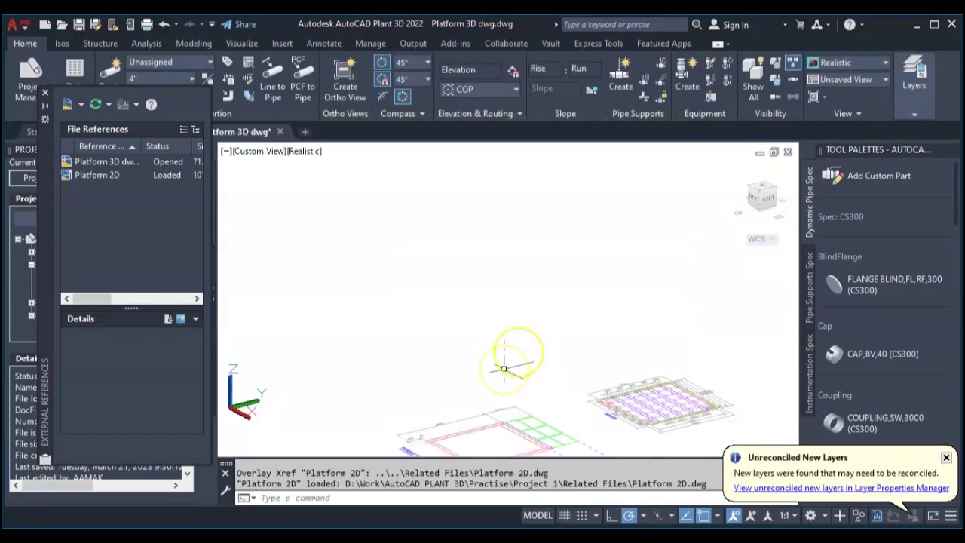
# Zoom to extents and switch to the southwest isometric view.
pyautogui.write('z')
pyautogui.press('Return')
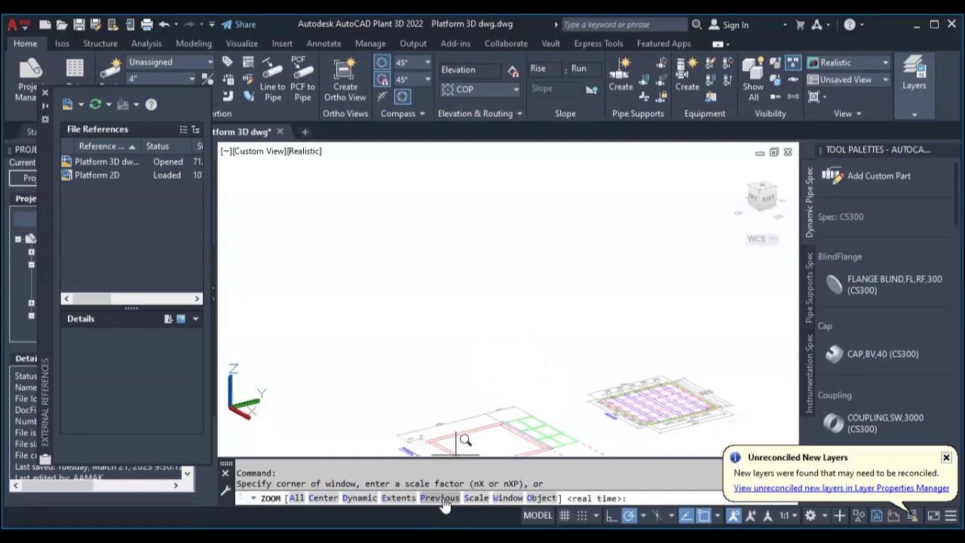
pyautogui.write('e')
pyautogui.press('Return')
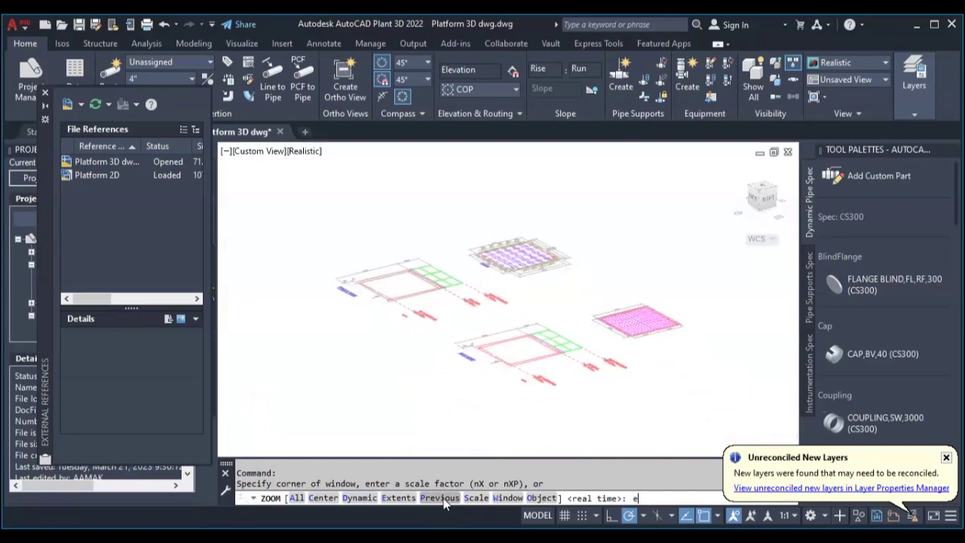
pyautogui.click(751, 190)
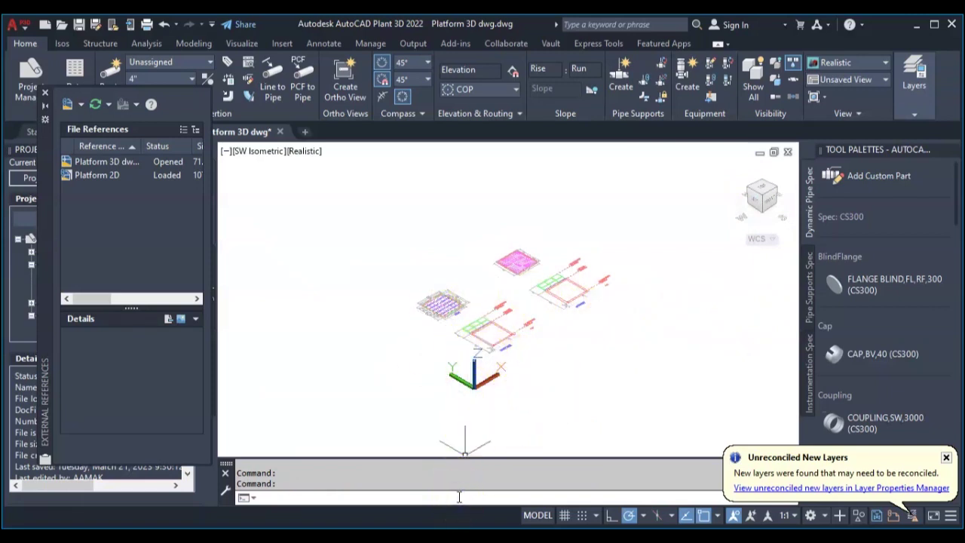
# Set the UCS icon to Noorigin and zoom in on the layout.
pyautogui.press('Return')
pyautogui.write('n')
pyautogui.press('Return')
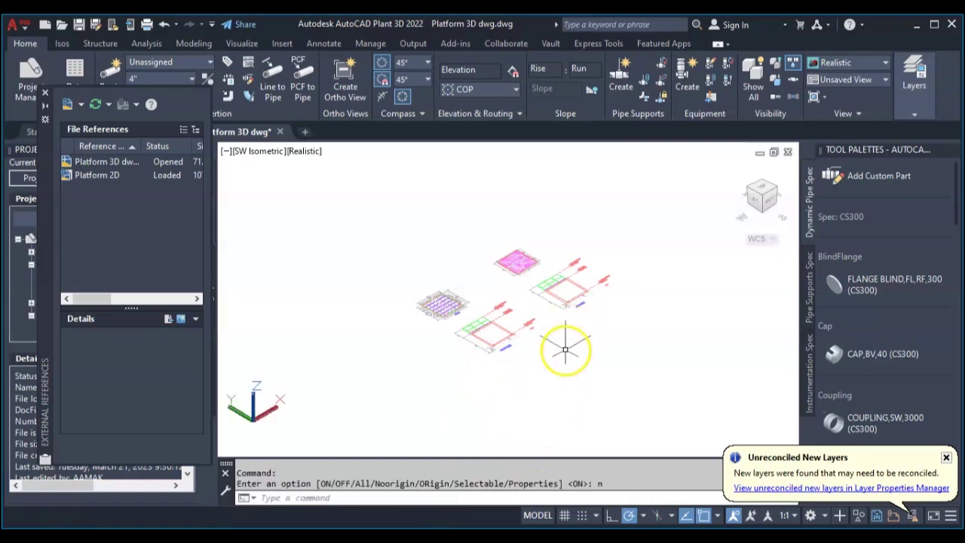
pyautogui.scroll(3, 565, 350)
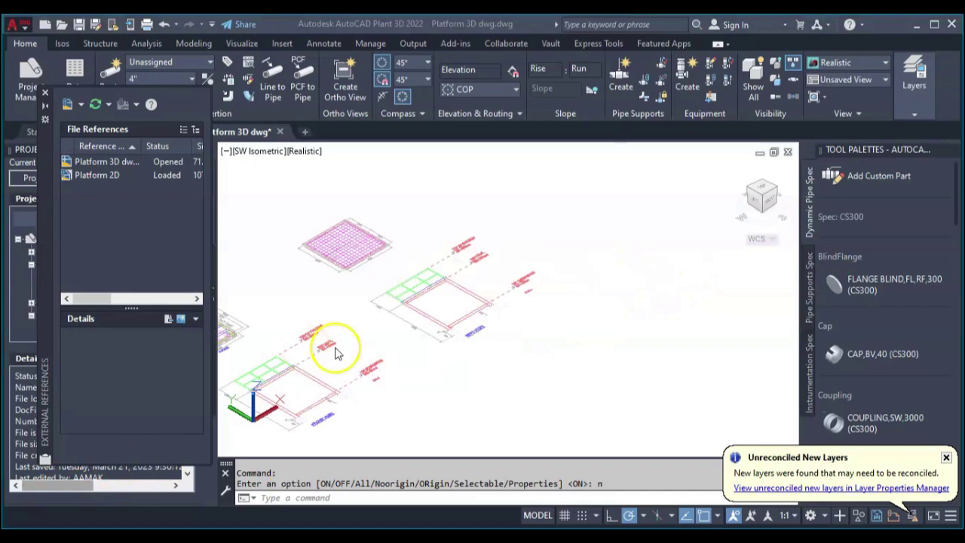
pyautogui.press('Escape')
# Show the Platform 2D reference details and open the Layer Properties Manager with LA.
pyautogui.click(336, 354)
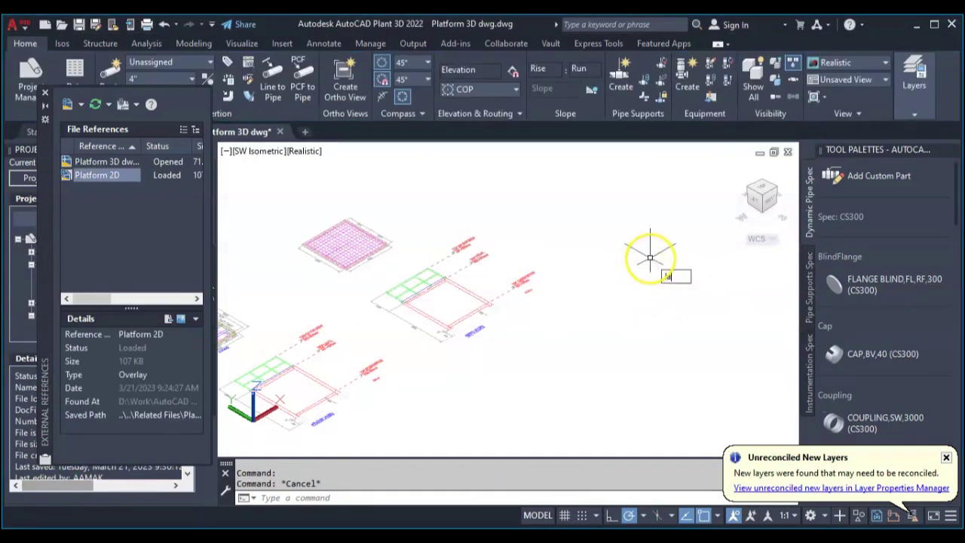
pyautogui.write('la')
pyautogui.press('Return')
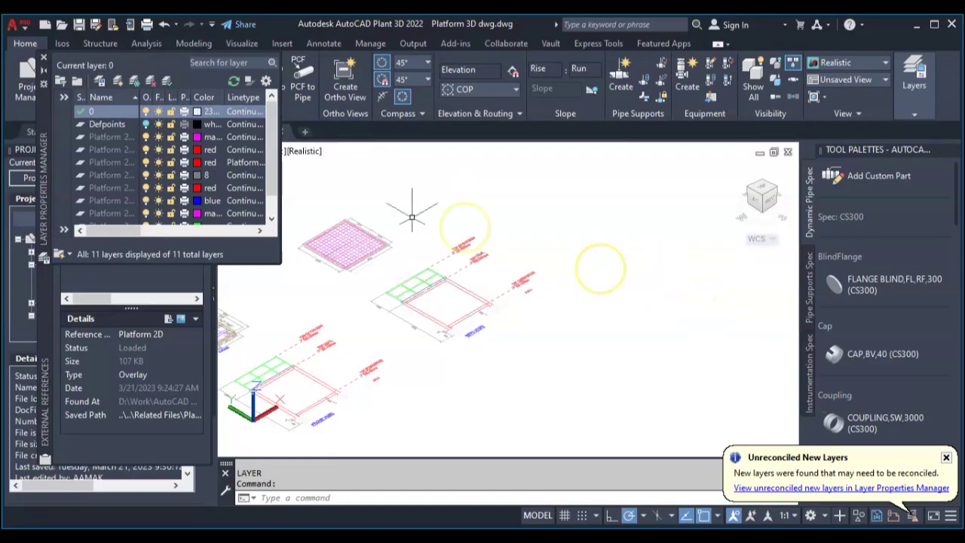
# Float the Layer Properties palette and anchor it to the right edge.
pyautogui.click(43, 123)
pyautogui.moveTo(51, 128)
pyautogui.mouseDown()
pyautogui.moveTo(299, 231)
pyautogui.moveTo(456, 231)
pyautogui.moveTo(488, 260)
pyautogui.mouseUp()
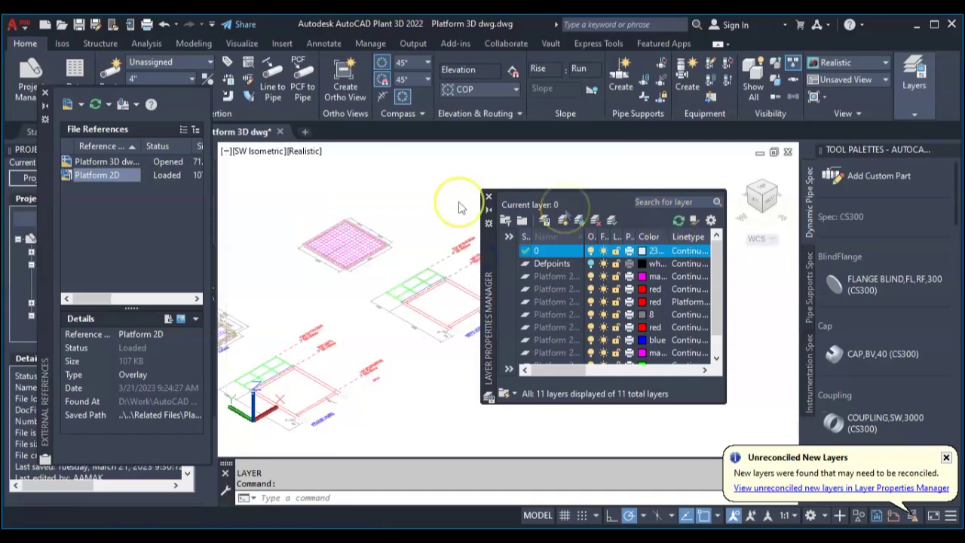
pyautogui.click(490, 225)
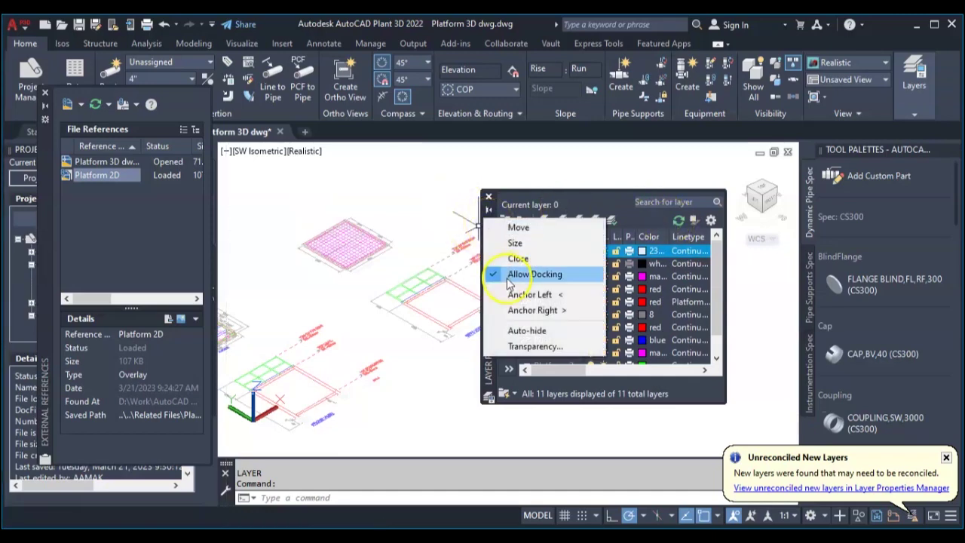
pyautogui.click(562, 311)
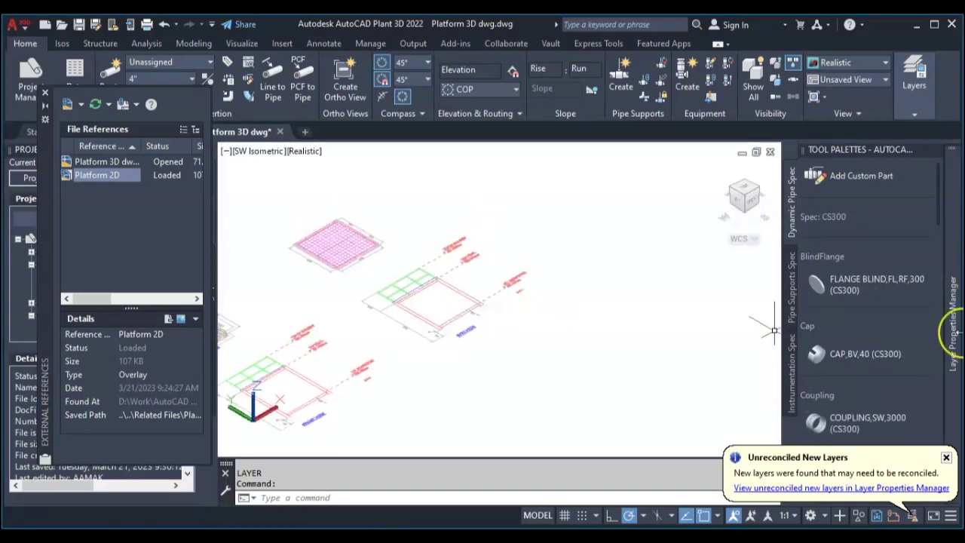
# Set layer 0's colour to index colour 250 (dark grey).
pyautogui.moveTo(953, 343)
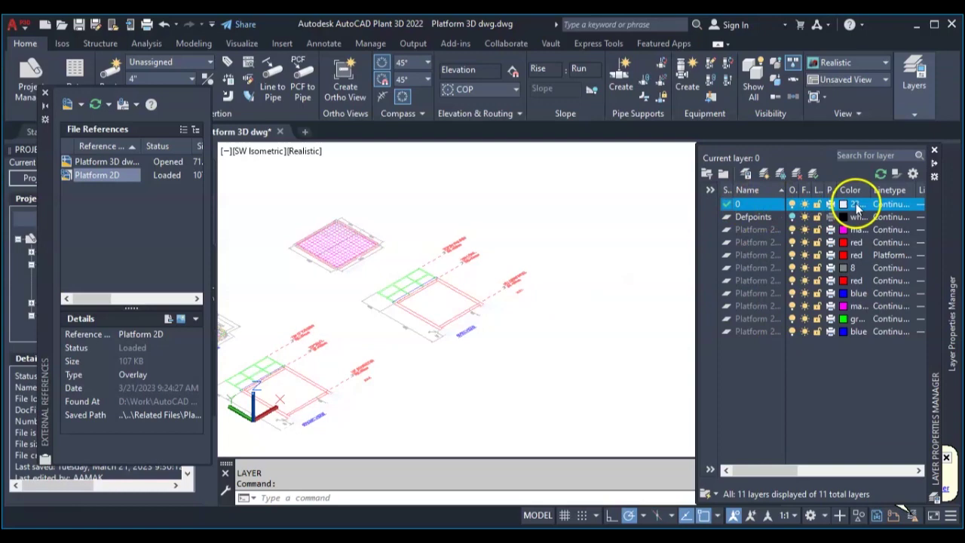
pyautogui.click(847, 205)
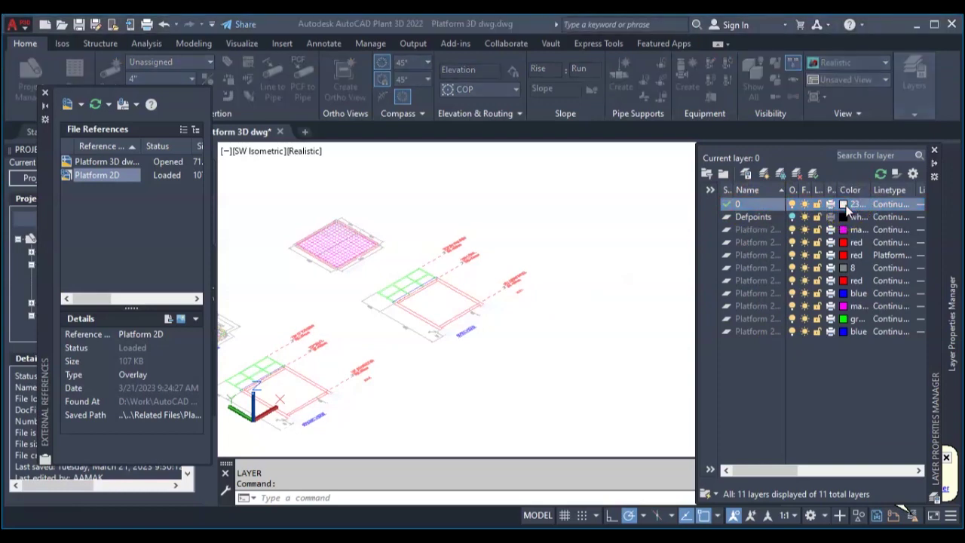
pyautogui.click(389, 171)
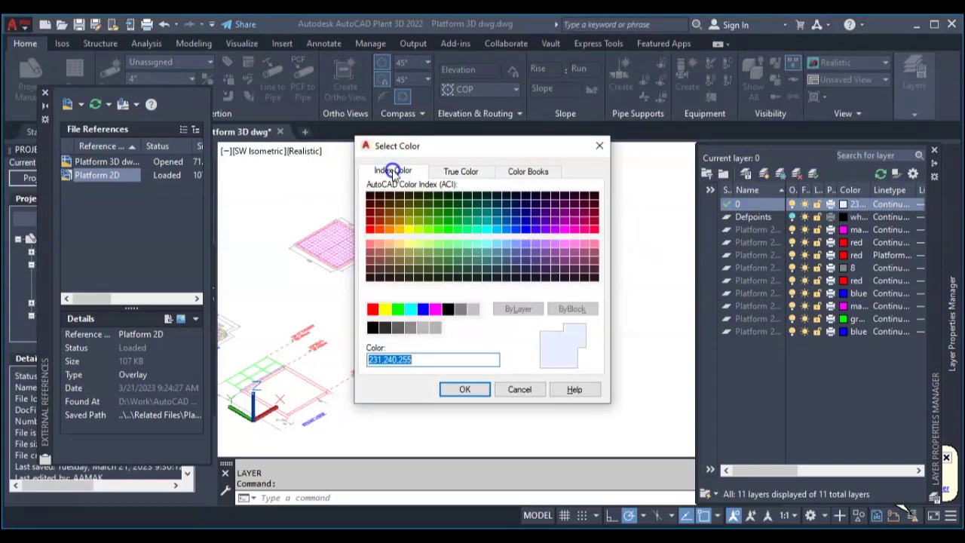
pyautogui.click(373, 327)
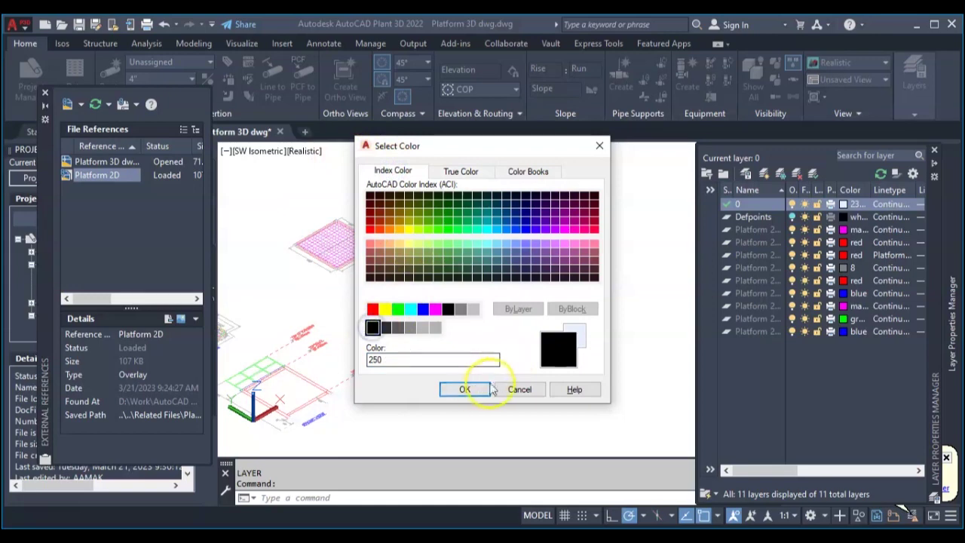
pyautogui.click(465, 389)
pyautogui.scroll(-3, 535, 329)
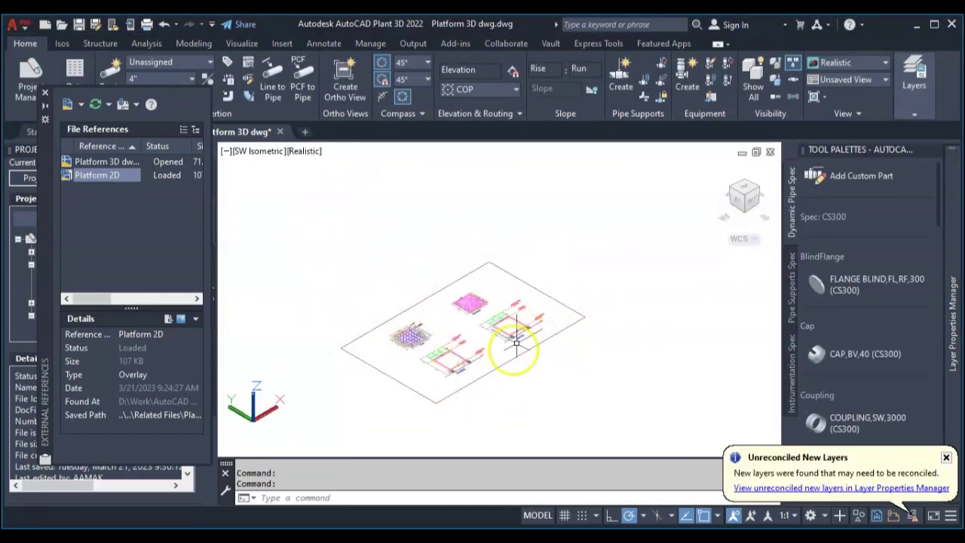
# Close the External References palette and zoom in on the plate corner below the beam.
pyautogui.moveTo(554, 273); pyautogui.dragTo(518, 208, button='middle')
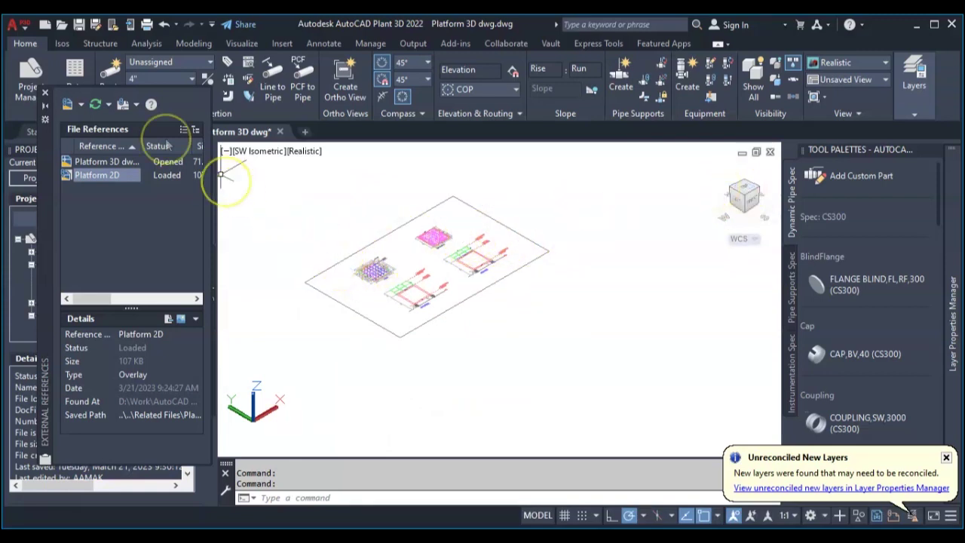
pyautogui.click(44, 96)
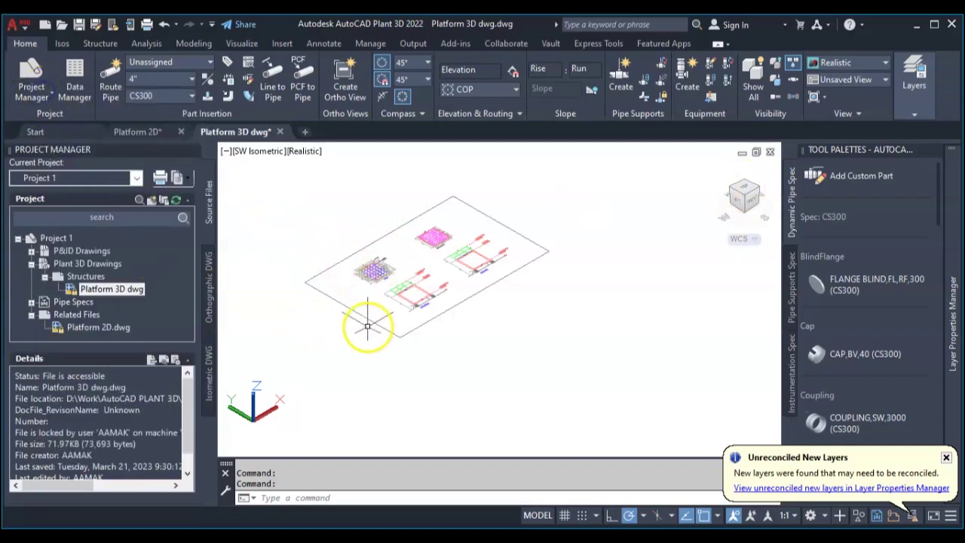
pyautogui.scroll(3, 370, 264)
pyautogui.scroll(2, 366, 268)
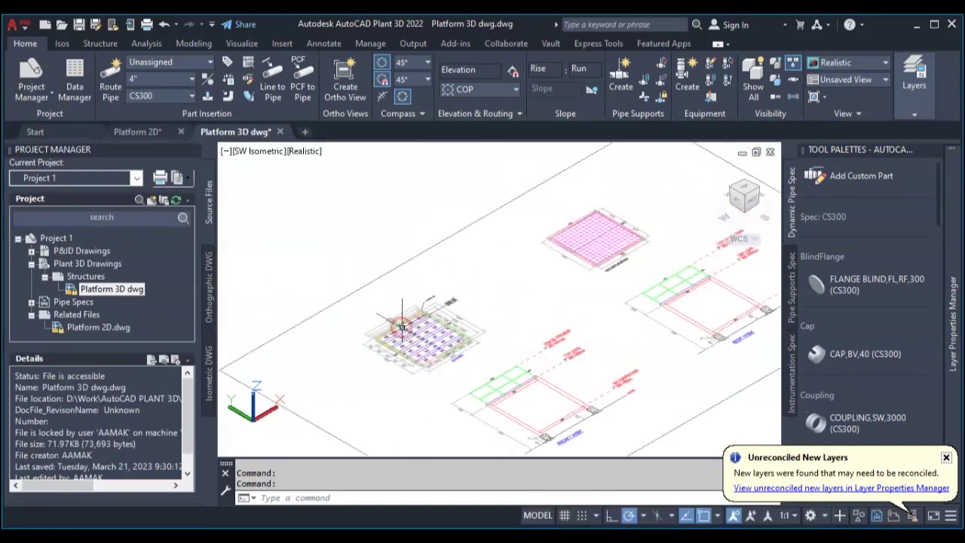
pyautogui.scroll(2, 374, 347)
pyautogui.scroll(5, 370, 347)
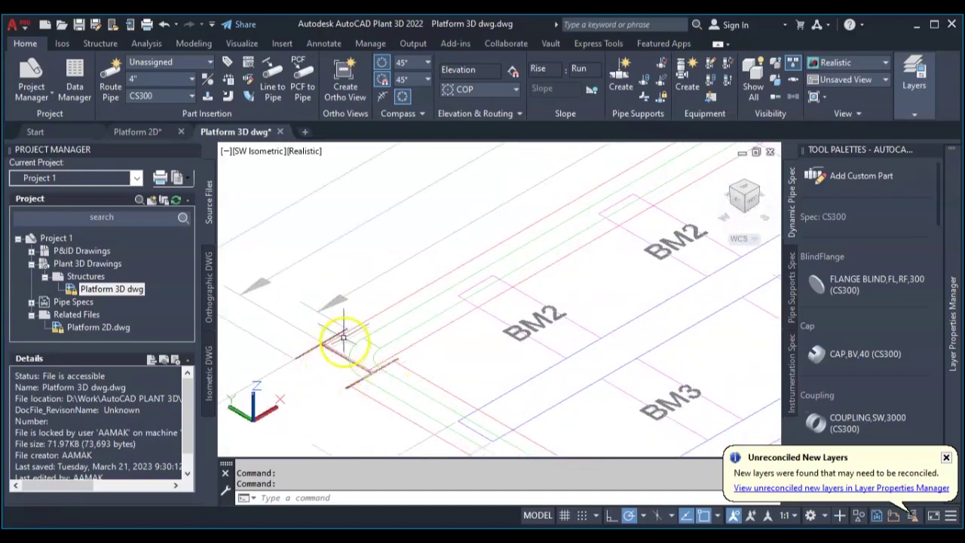
pyautogui.scroll(-4, 338, 335)
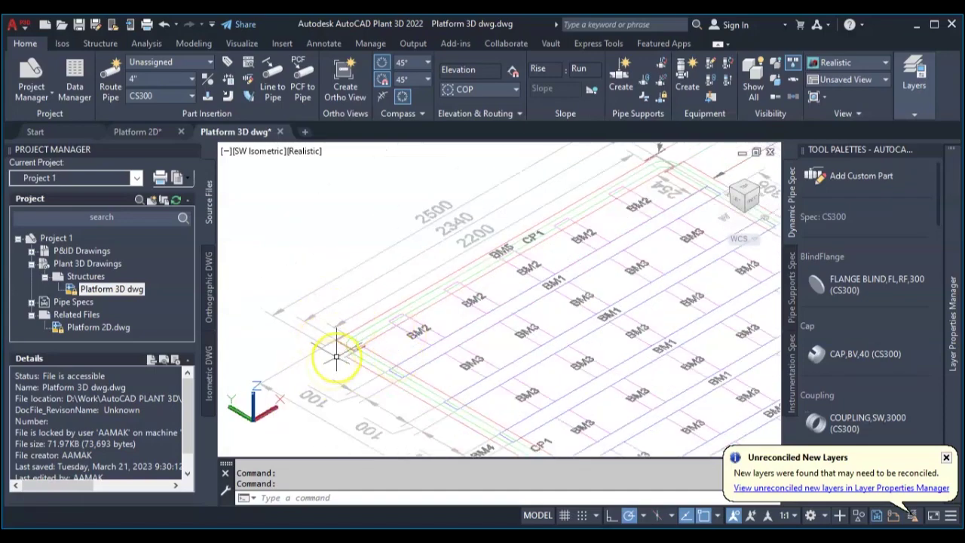
pyautogui.scroll(-4, 339, 347)
pyautogui.scroll(6, 500, 424)
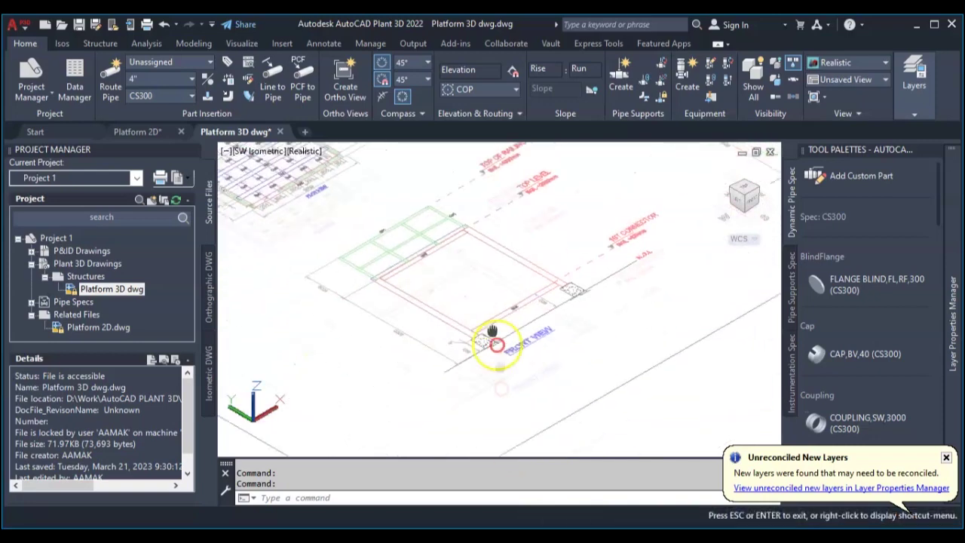
pyautogui.scroll(2, 471, 309)
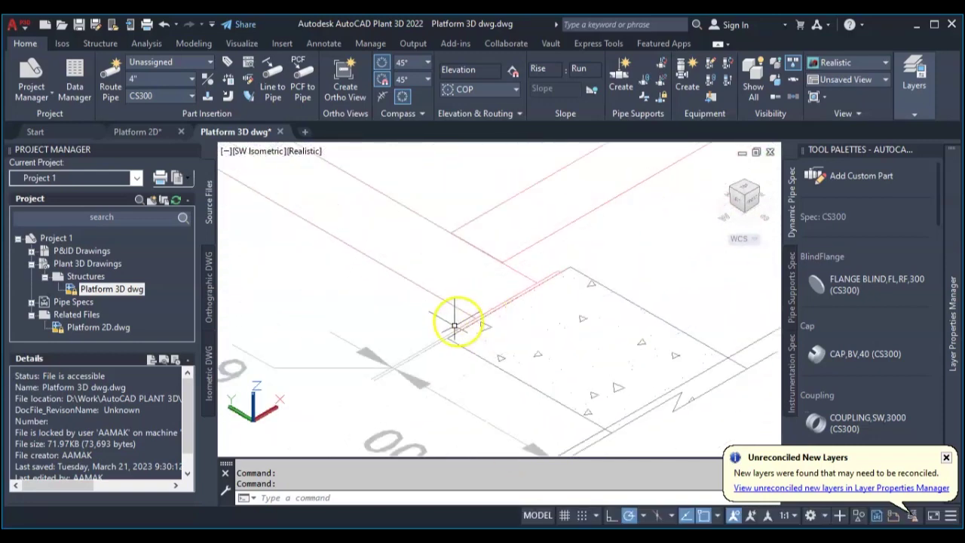
pyautogui.scroll(2, 454, 324)
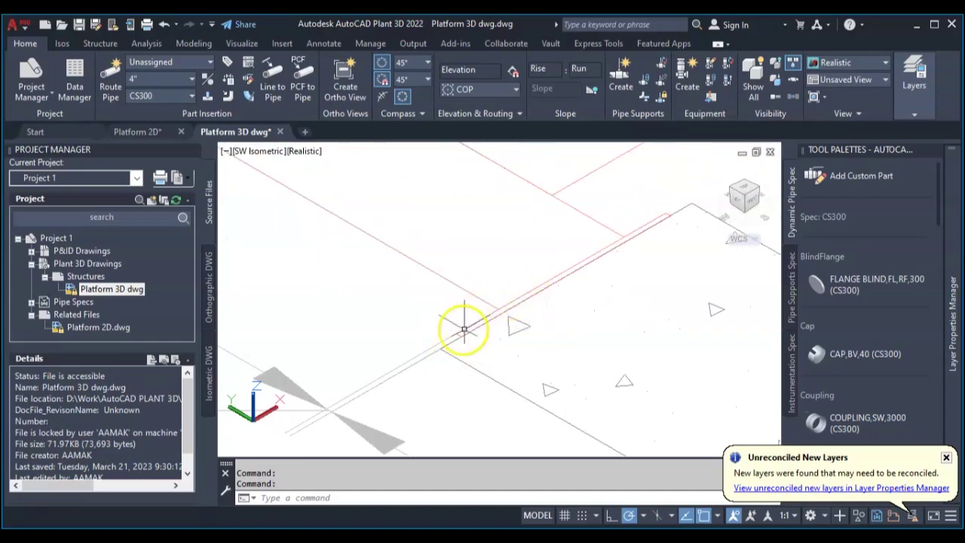
pyautogui.scroll(-2, 438, 328)
# Measure the distance from the plate edge to the beam end with DIST, getting 250.
pyautogui.write('dist')
pyautogui.press('Return')
pyautogui.scroll(2, 445, 310)
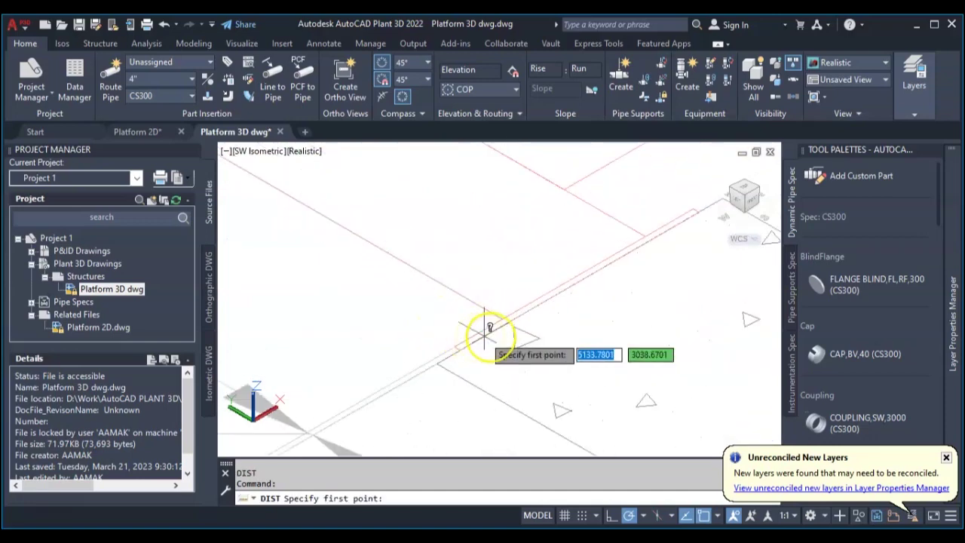
pyautogui.click(456, 341)
pyautogui.moveTo(571, 254); pyautogui.dragTo(467, 305, button='middle')
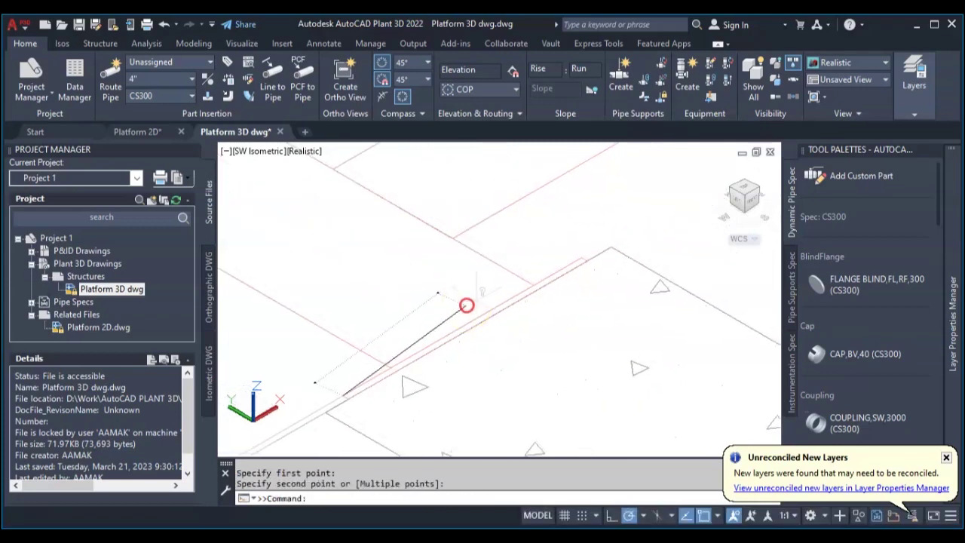
pyautogui.click(581, 256)
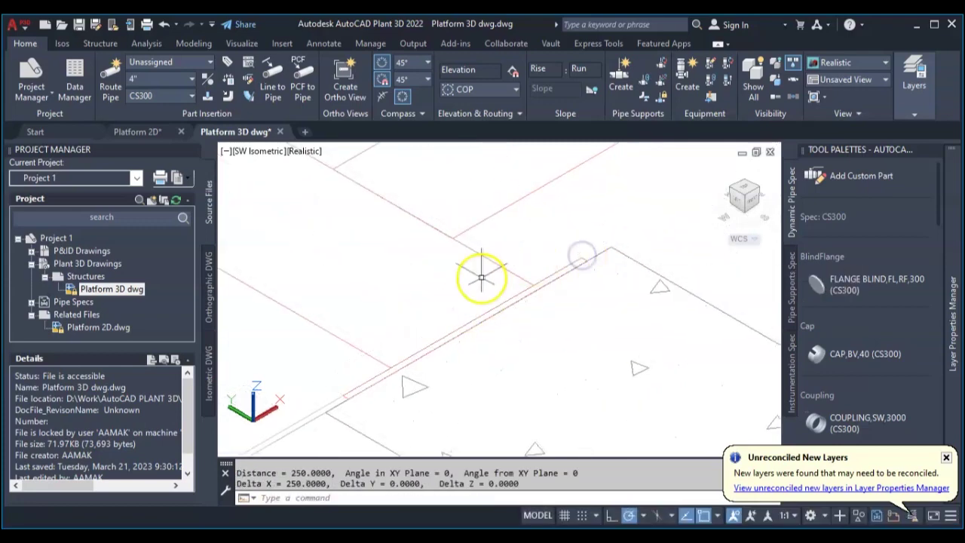
pyautogui.scroll(-2, 506, 259)
pyautogui.moveTo(502, 254); pyautogui.dragTo(501, 298, button='middle')
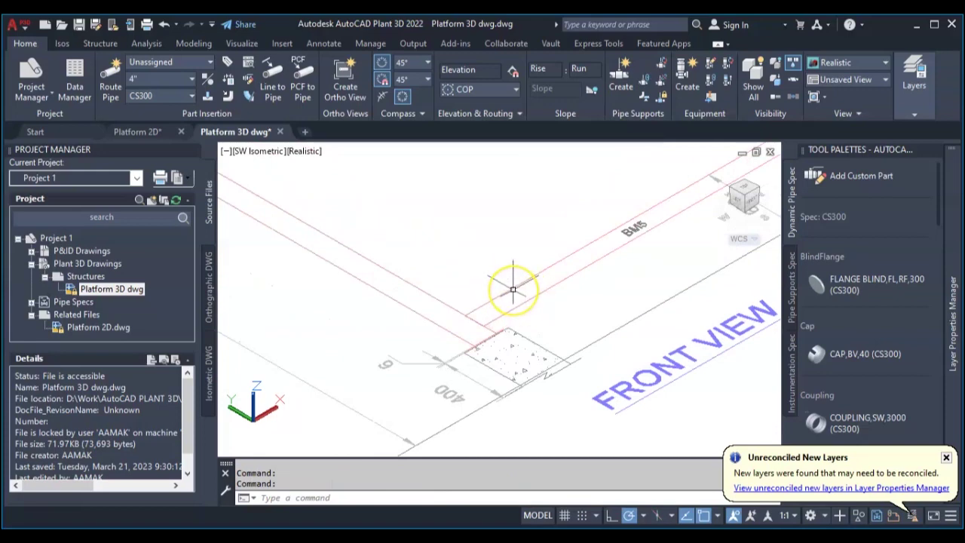
# Measure plate corner to beam end again (299.6633), then open Drafting Settings with DS.
pyautogui.write('dist')
pyautogui.press('Return')
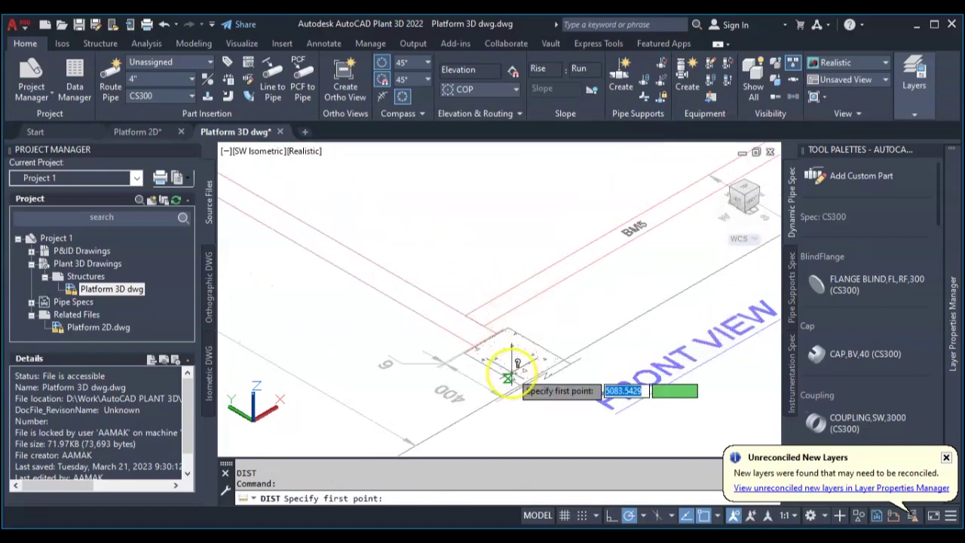
pyautogui.scroll(4, 512, 379)
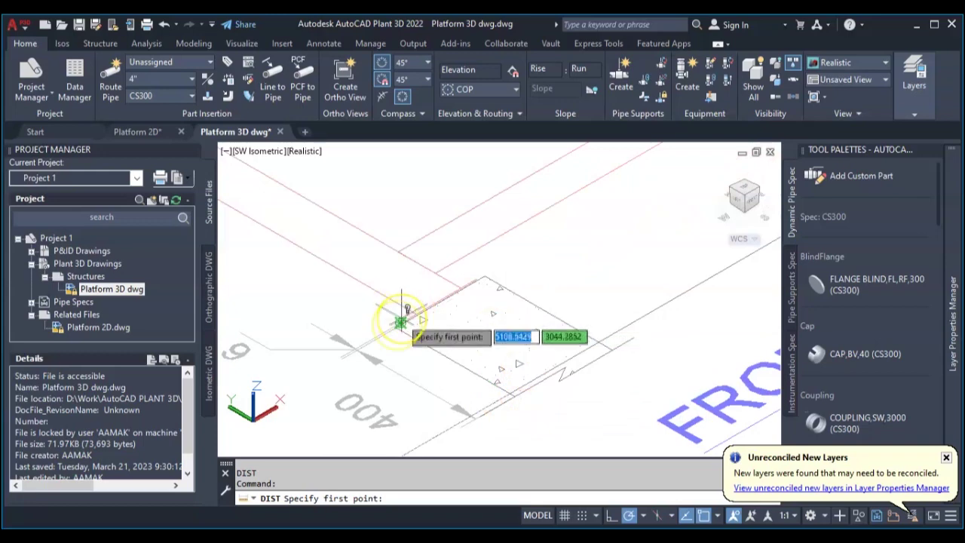
pyautogui.scroll(2, 398, 323)
pyautogui.scroll(2, 386, 324)
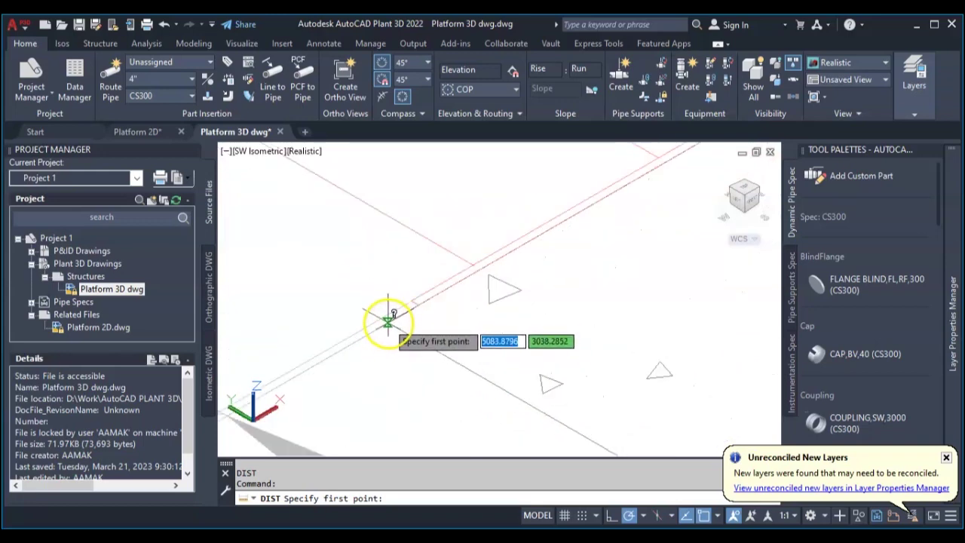
pyautogui.click(387, 323)
pyautogui.scroll(-2, 420, 309)
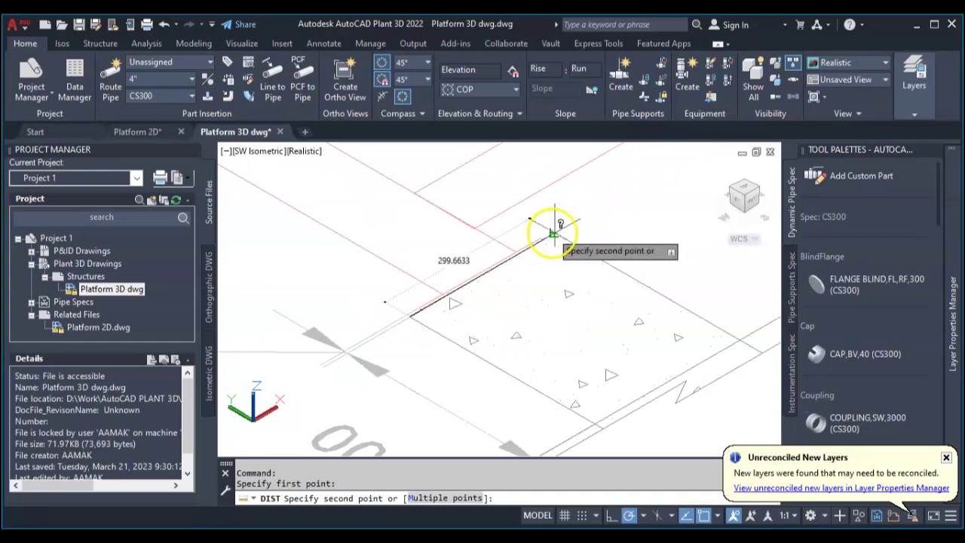
pyautogui.click(554, 233)
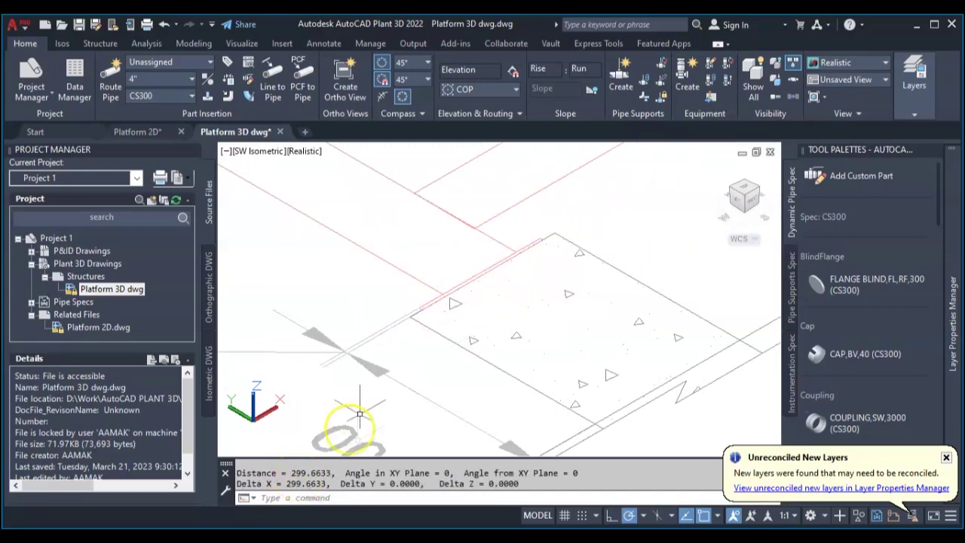
pyautogui.press('Escape')
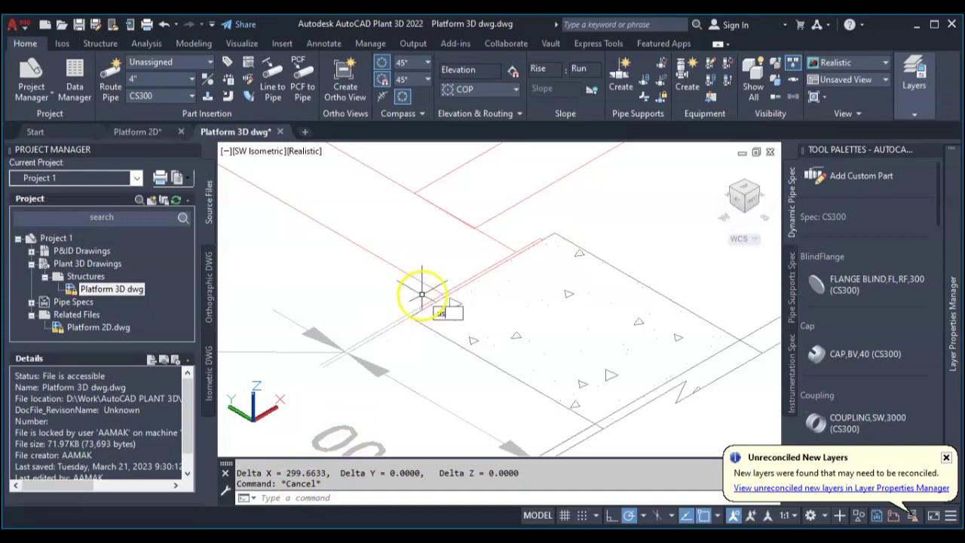
pyautogui.write('DS')
pyautogui.press('Return')
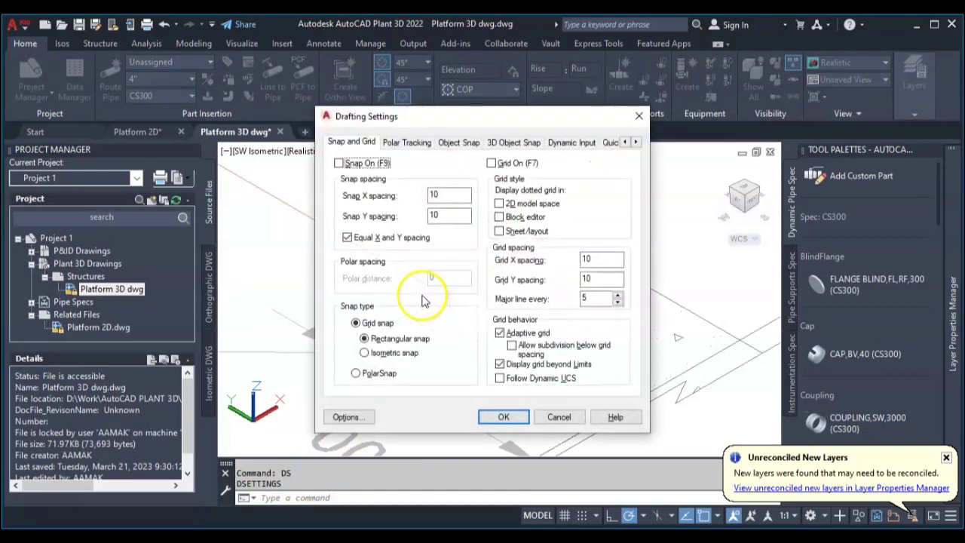
# Turn on every object snap, plus 3D snaps for intersection, edge and edge midpoint, with 3D Object Snap on.
pyautogui.click(455, 144)
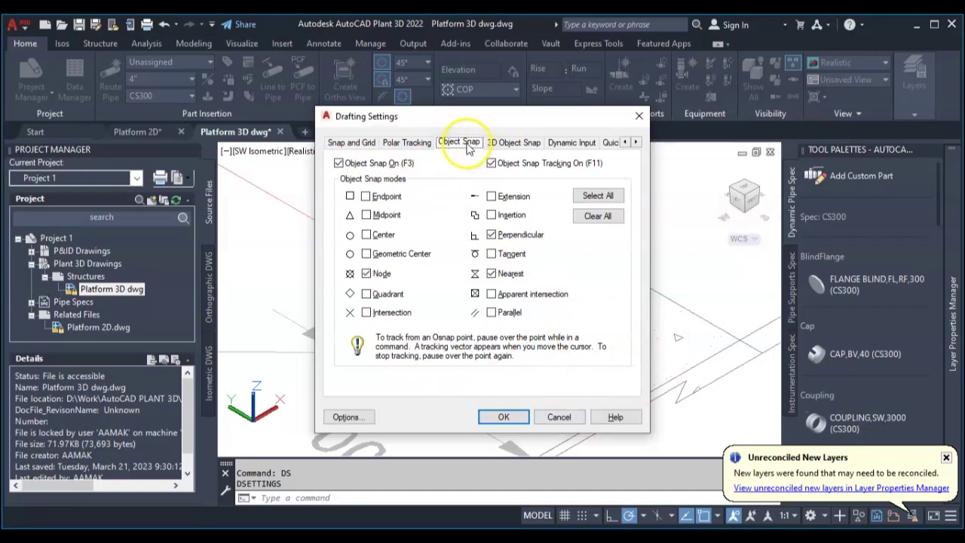
pyautogui.click(582, 195)
pyautogui.click(504, 143)
pyautogui.click(493, 215)
pyautogui.click(491, 234)
pyautogui.click(368, 215)
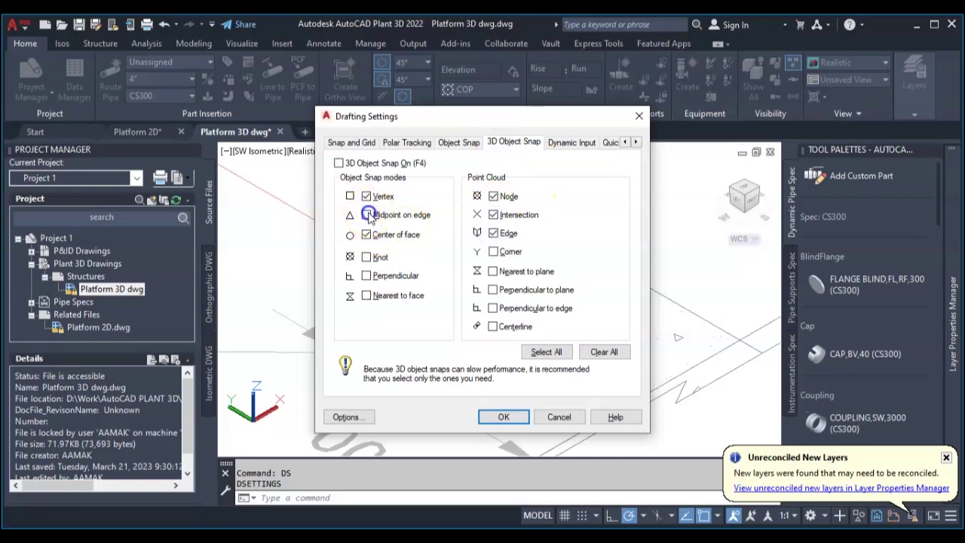
pyautogui.click(367, 164)
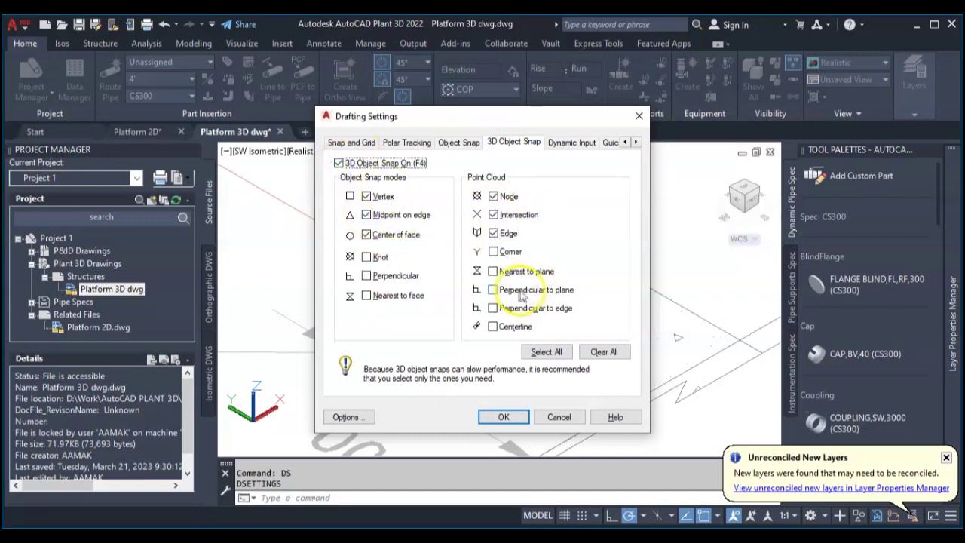
pyautogui.click(504, 417)
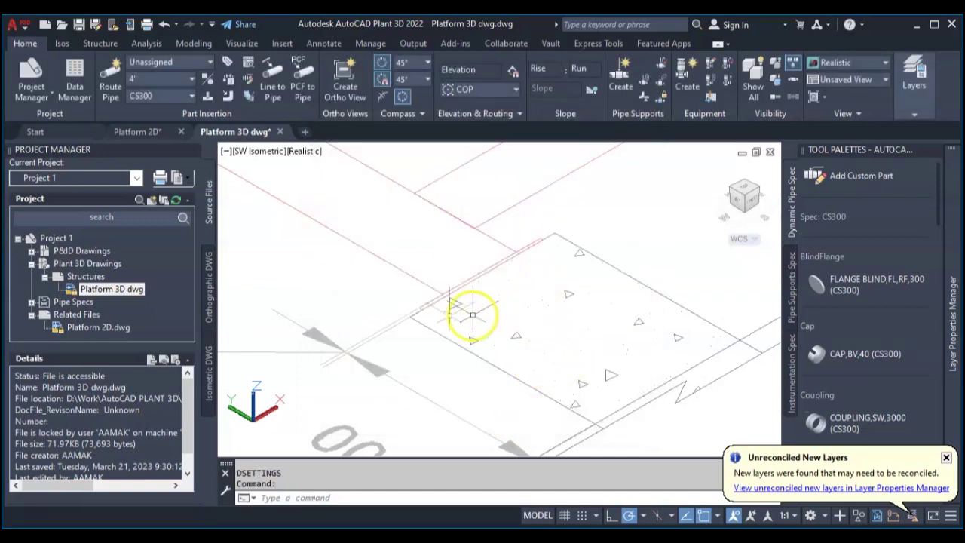
# Measure the plate corner to beam end gap again with DIST (299.6633).
pyautogui.write('dist')
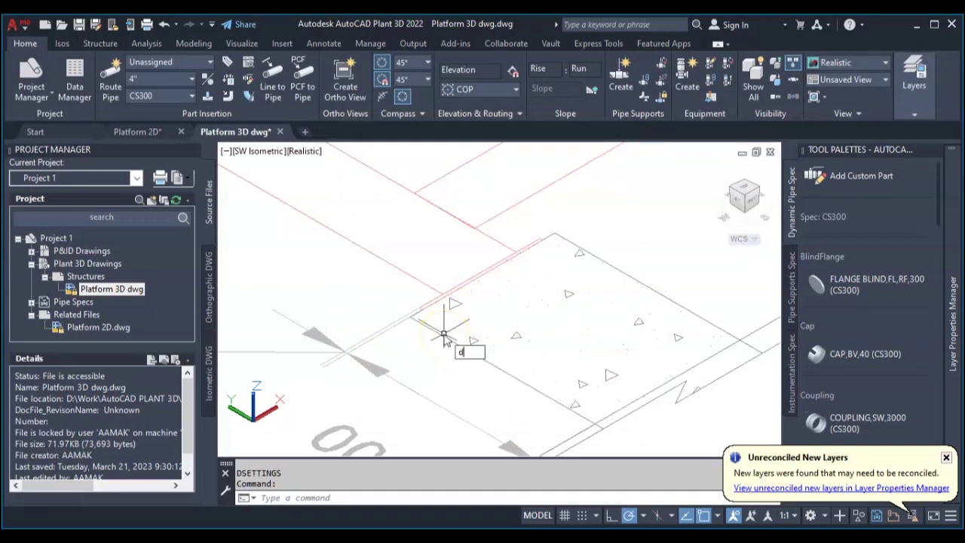
pyautogui.press('Return')
pyautogui.click(408, 317)
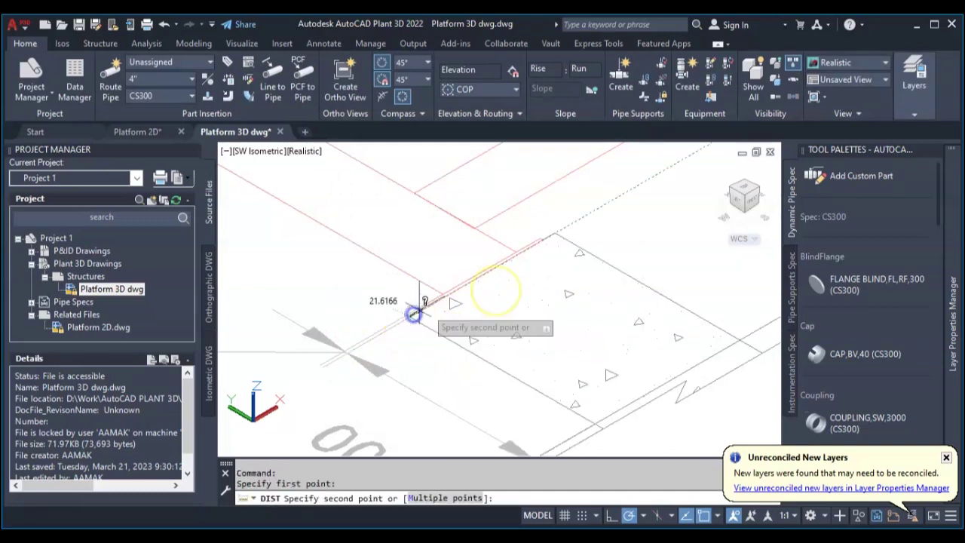
pyautogui.click(555, 233)
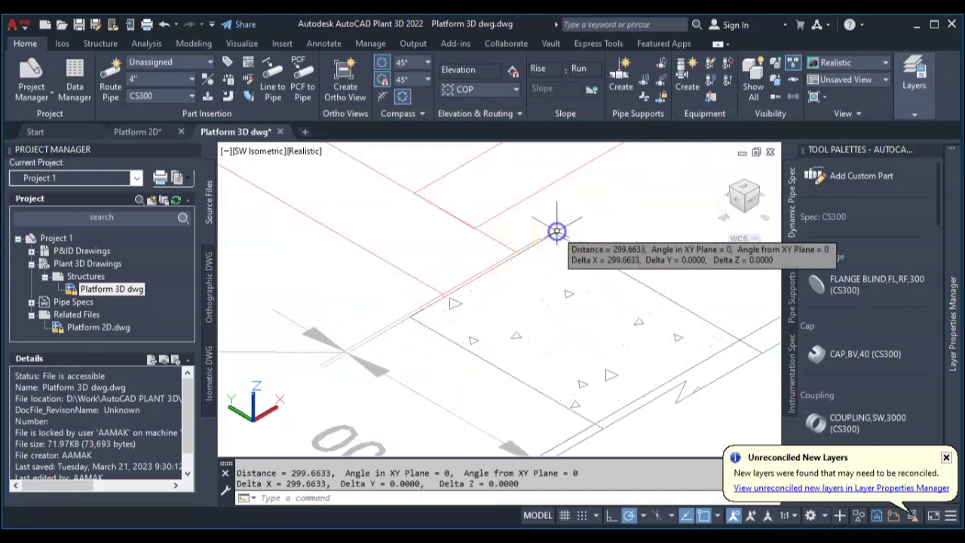
pyautogui.click(421, 314)
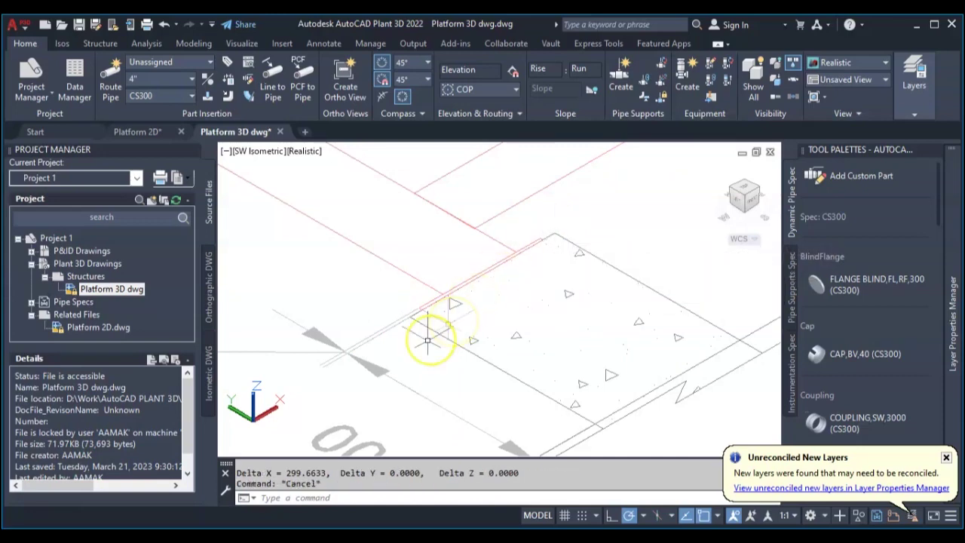
# Zoom out and pan until all three platform structures are in view.
pyautogui.scroll(-3, 424, 303)
pyautogui.scroll(2, 425, 299)
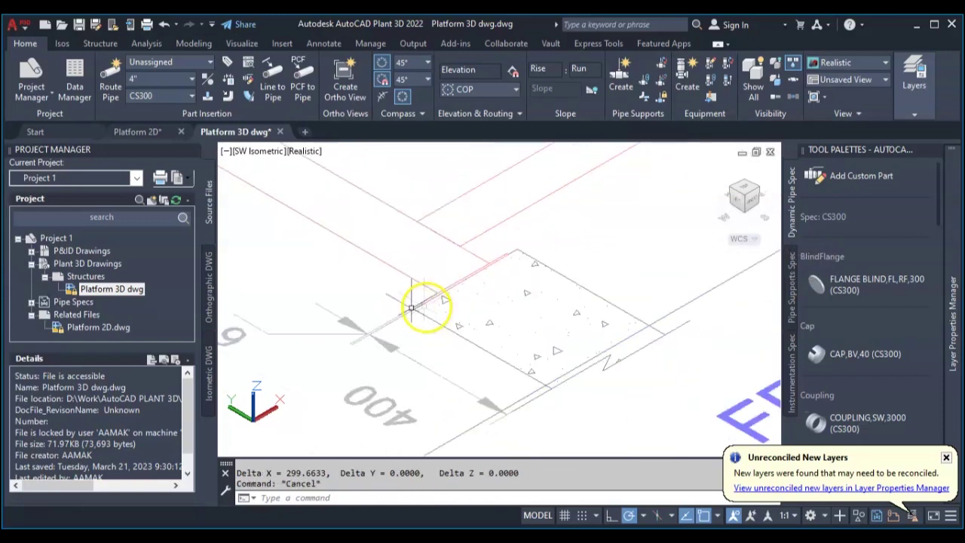
pyautogui.scroll(-2, 512, 288)
pyautogui.scroll(2, 513, 289)
pyautogui.scroll(-2, 384, 347)
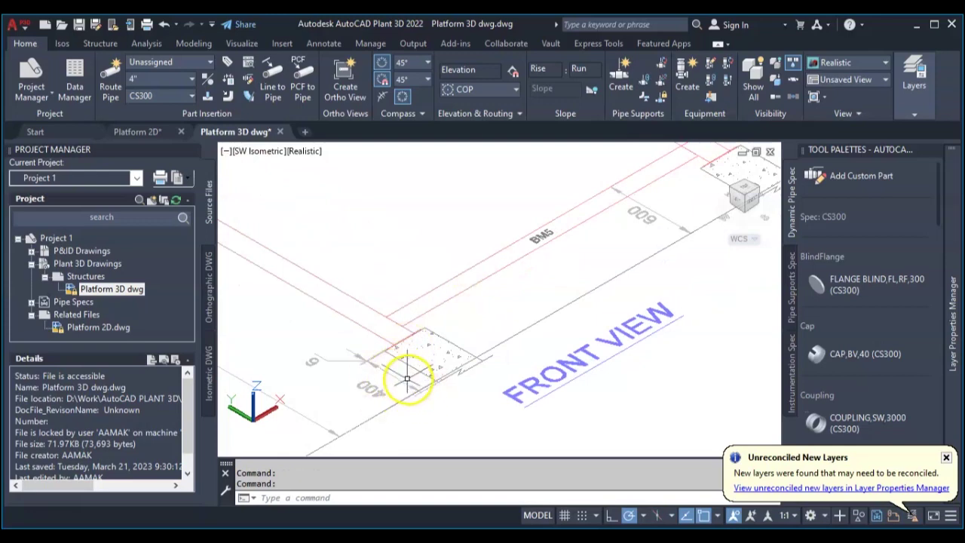
pyautogui.scroll(-2, 408, 385)
pyautogui.scroll(2, 558, 283)
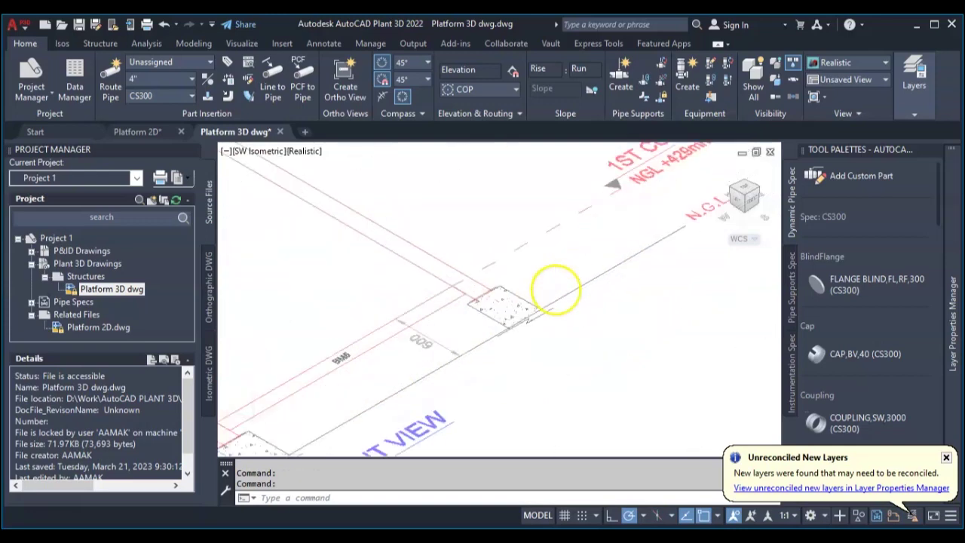
pyautogui.scroll(-2, 540, 272)
pyautogui.scroll(-4, 512, 259)
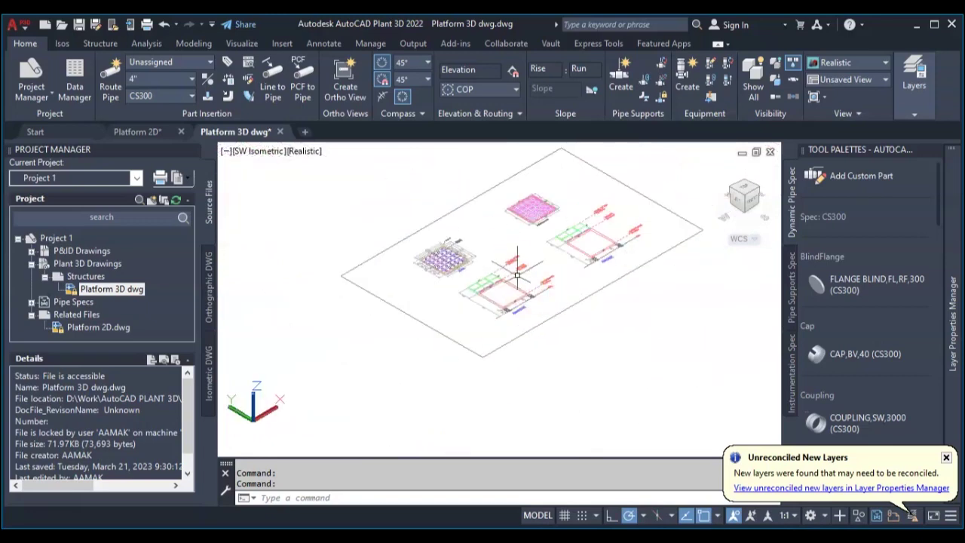
pyautogui.scroll(1, 442, 236)
pyautogui.scroll(5, 392, 264)
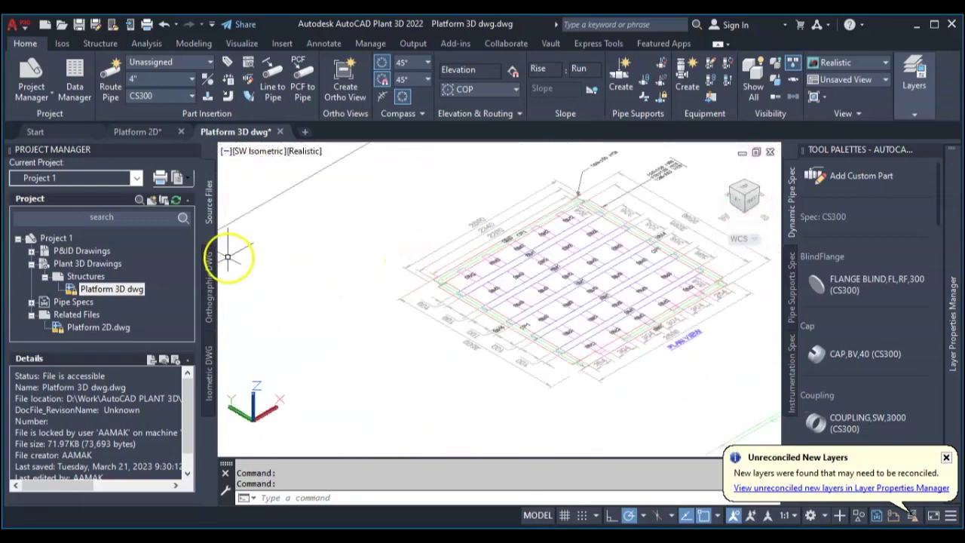
pyautogui.scroll(-3, 317, 282)
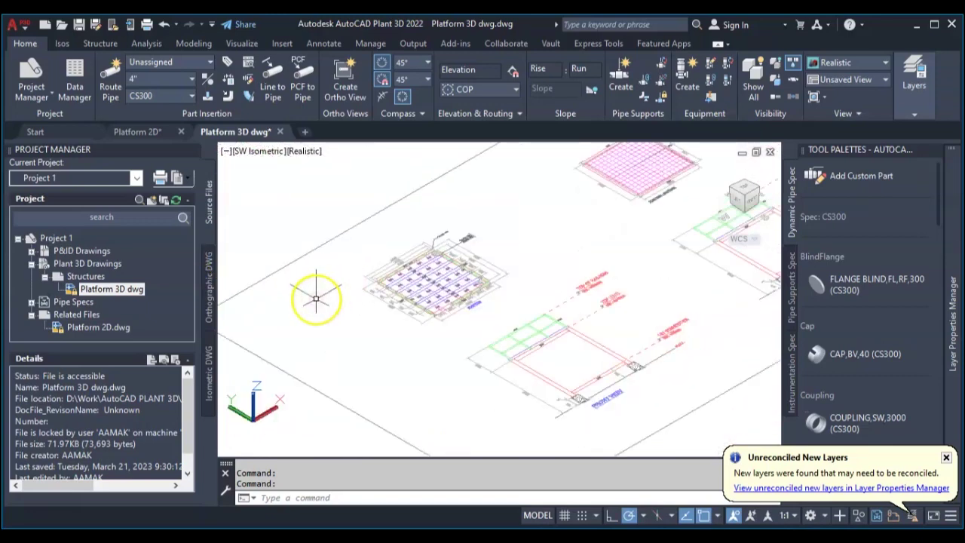
pyautogui.moveTo(312, 297); pyautogui.dragTo(371, 251, button='middle')
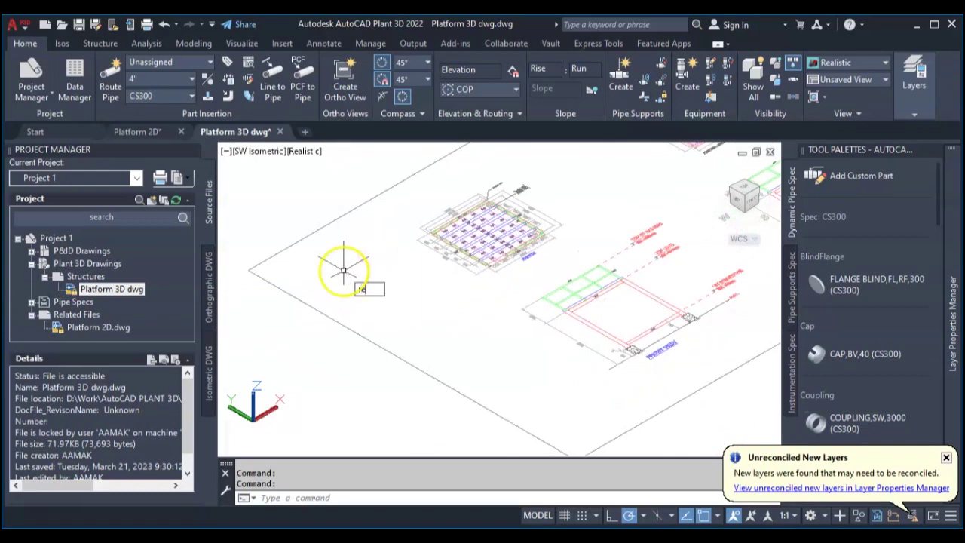
pyautogui.press('Return')
# Draw a 250 by 250 square from a corner on the ground plane.
pyautogui.click(348, 283)
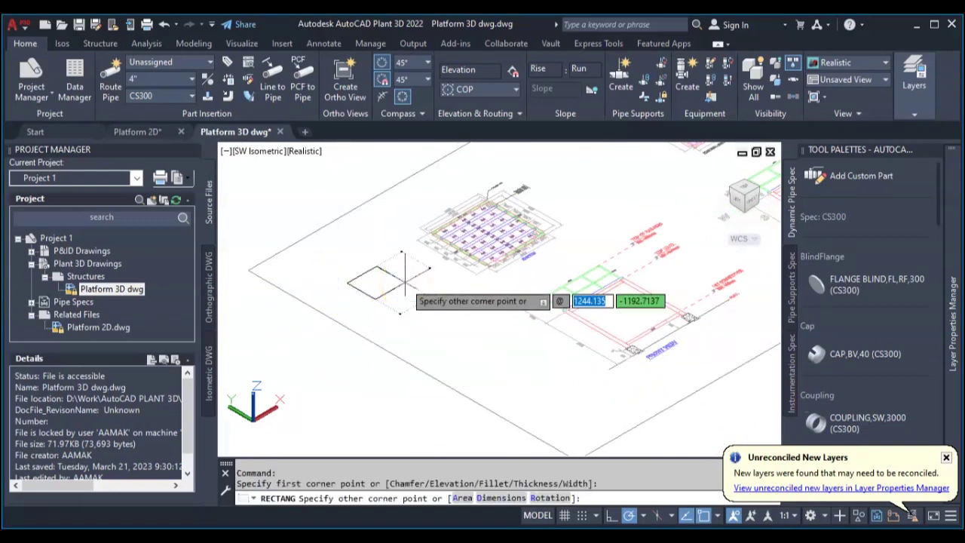
pyautogui.press('Tab')
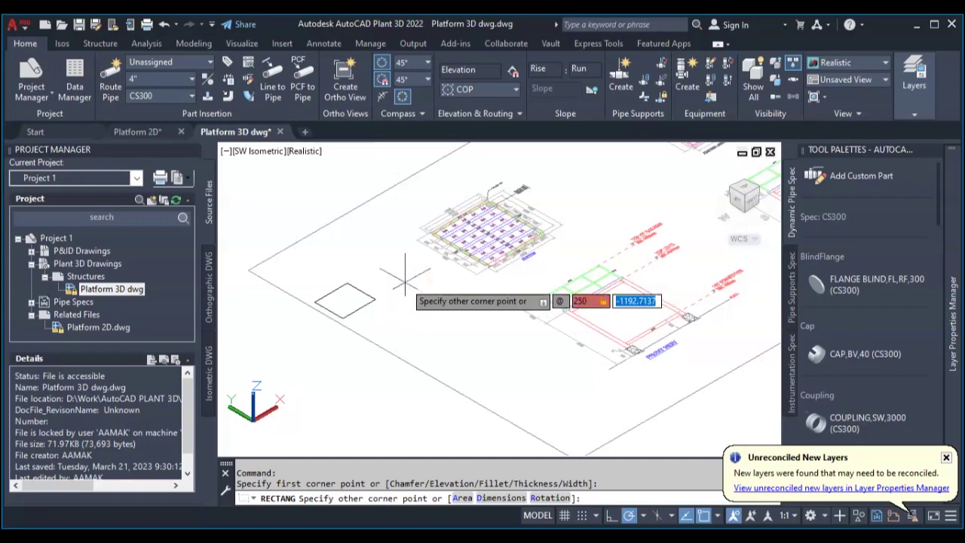
pyautogui.write('250')
pyautogui.press('Return')
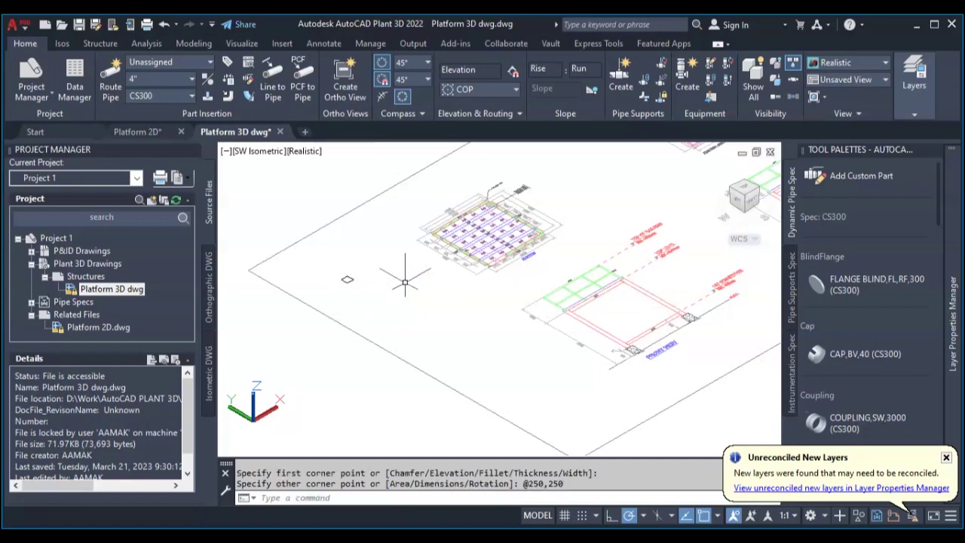
# Copy the square with COPY to a spot beside the original.
pyautogui.scroll(3, 352, 269)
pyautogui.click(352, 288)
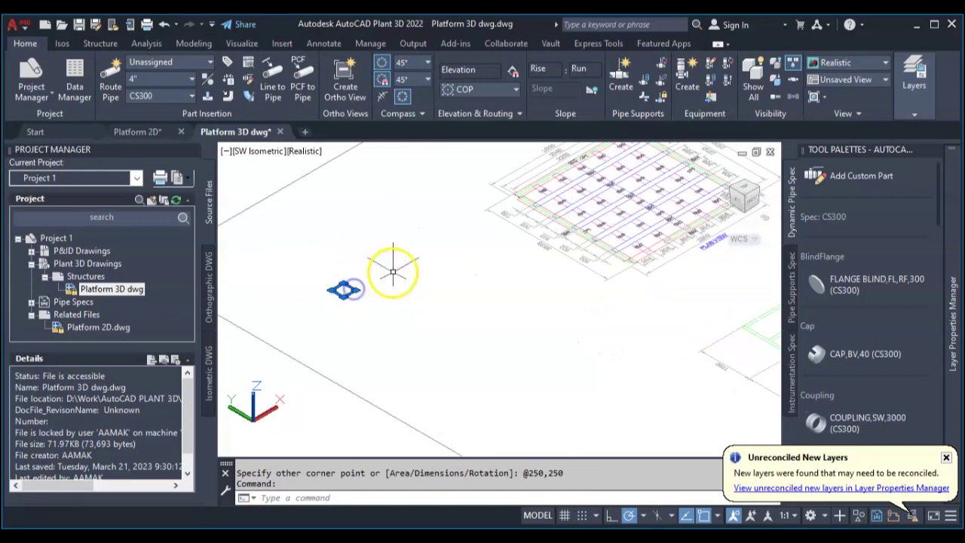
pyautogui.write('co')
pyautogui.press('Return')
pyautogui.click(345, 285)
pyautogui.click(373, 266)
pyautogui.press('Escape')
pyautogui.moveTo(431, 248); pyautogui.dragTo(377, 300, button='middle')
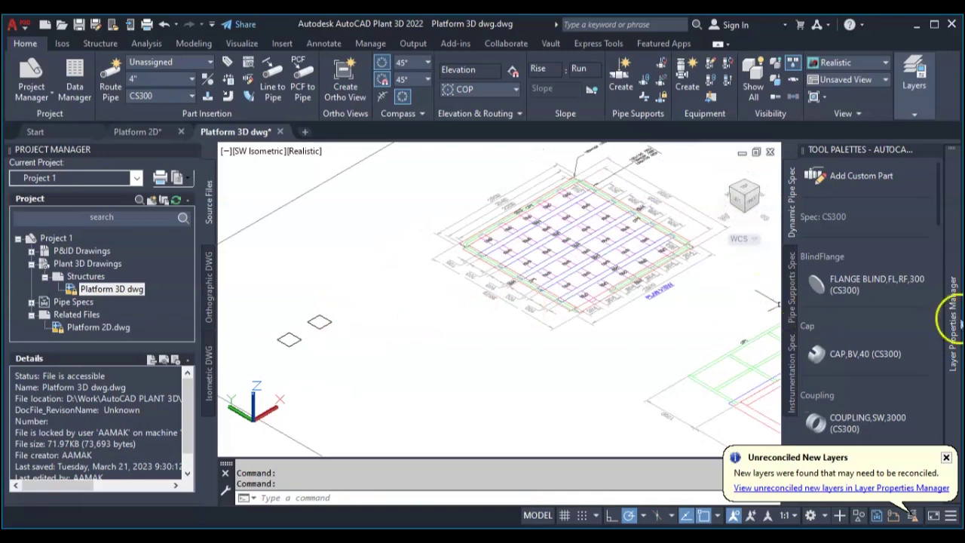
# Create a new layer named Plates with colour red.
pyautogui.moveTo(958, 323)
pyautogui.click(764, 175)
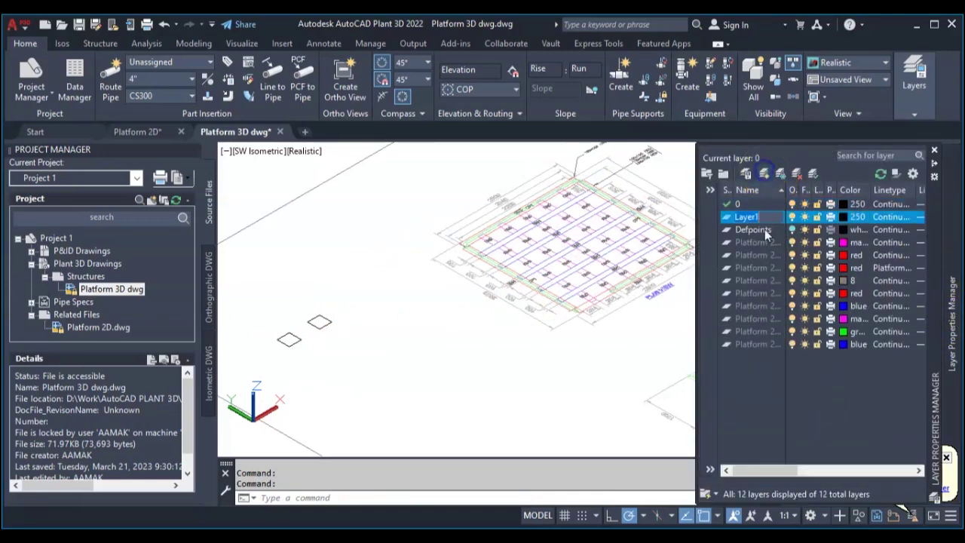
pyautogui.write('Plates')
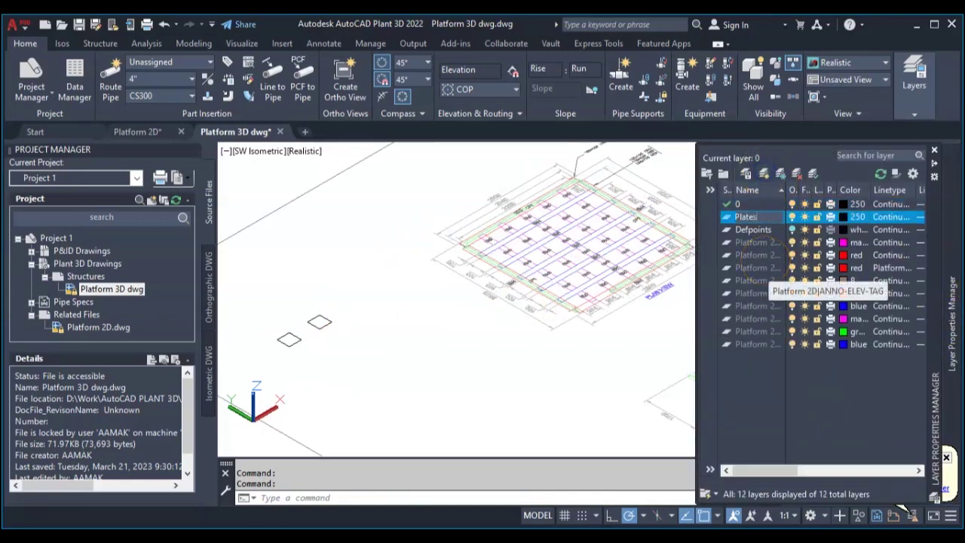
pyautogui.click(846, 217)
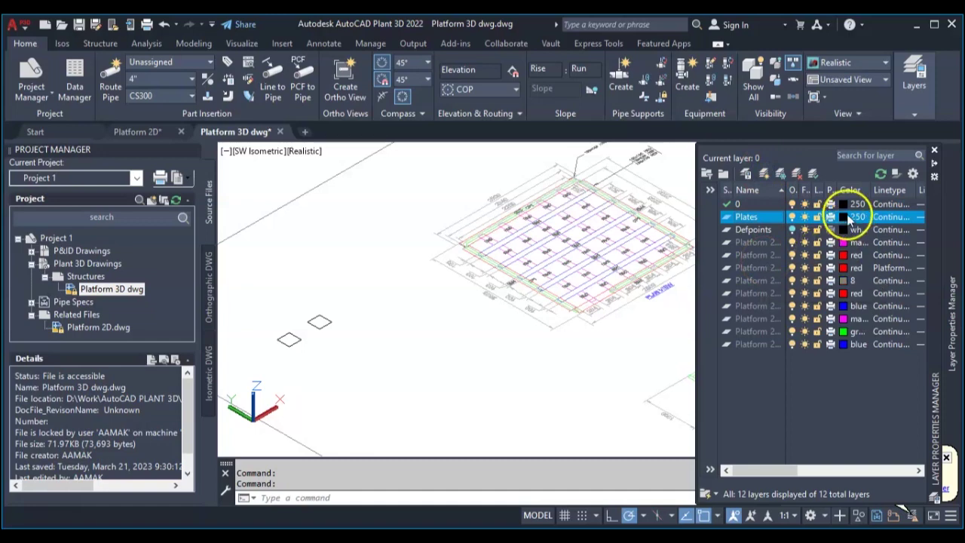
pyautogui.click(842, 217)
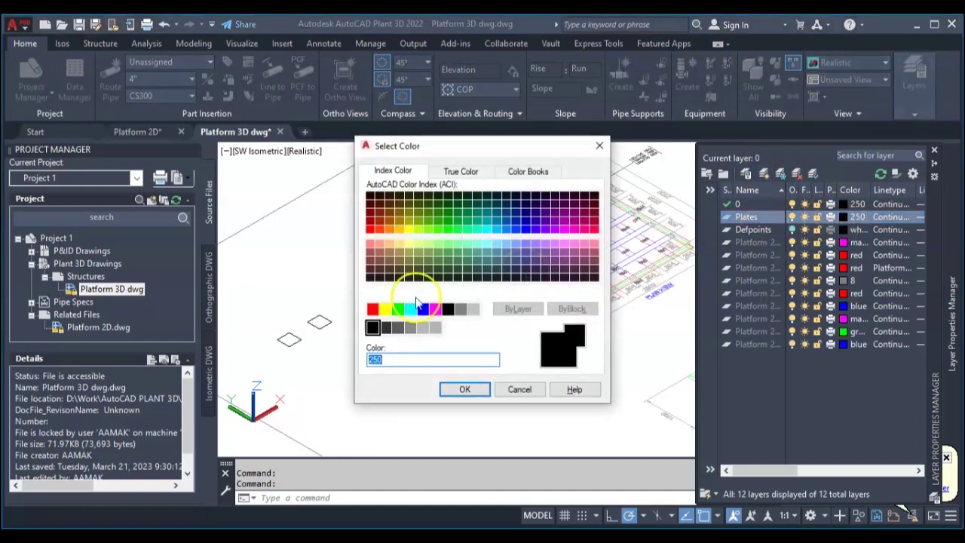
pyautogui.click(372, 309)
pyautogui.click(467, 390)
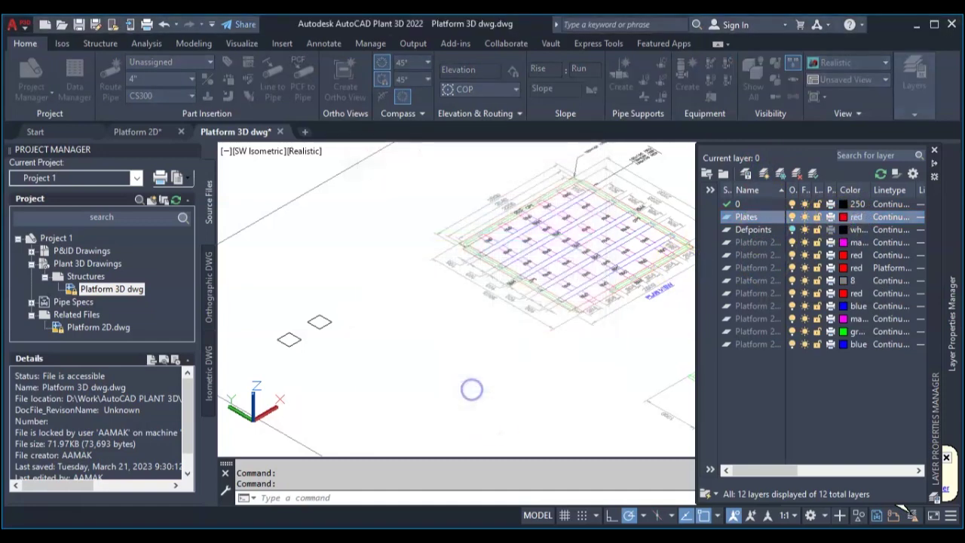
# Add another new layer named Columns.
pyautogui.click(954, 309)
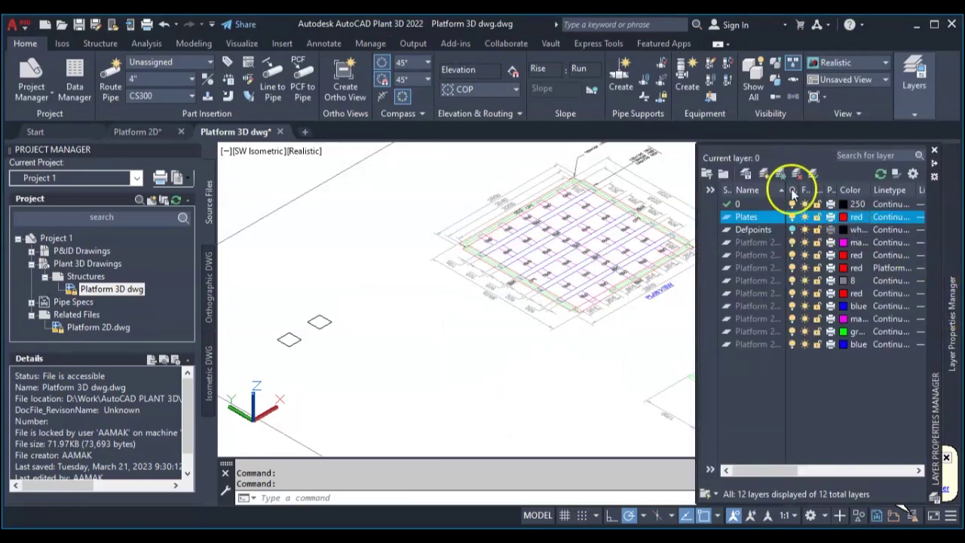
pyautogui.click(764, 173)
pyautogui.write('Colu')
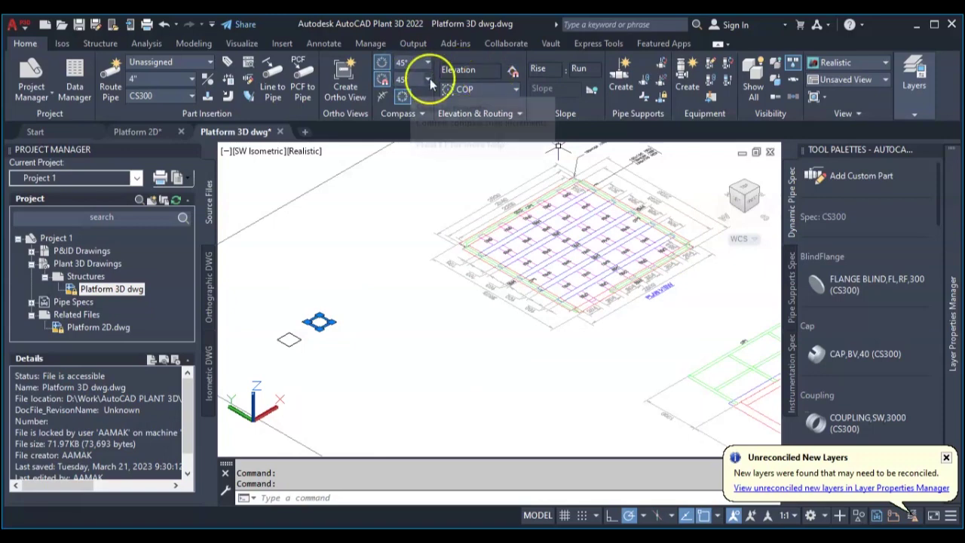
# Select a square and start moving it from its corner, then cancel the move.
pyautogui.press('Escape')
pyautogui.click(310, 307)
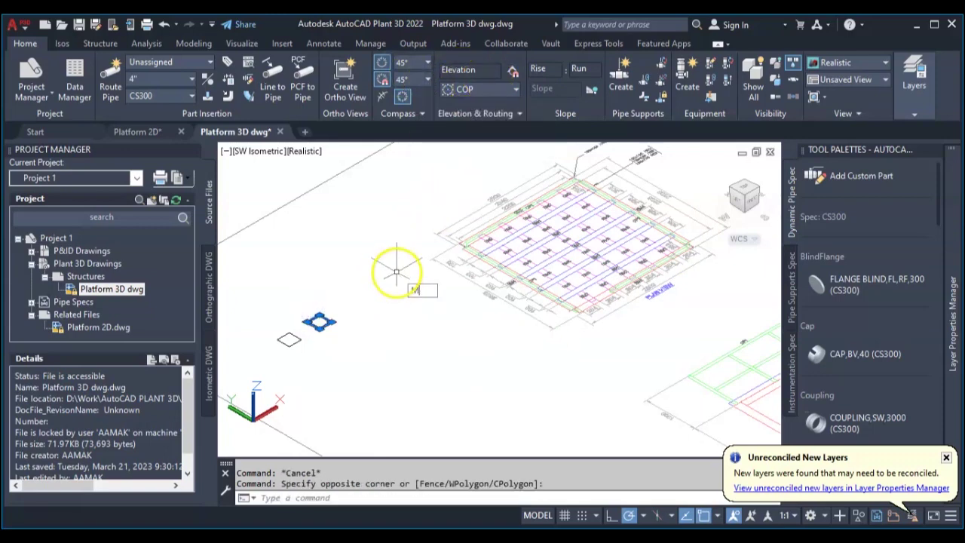
pyautogui.press('Return')
pyautogui.scroll(2, 331, 320)
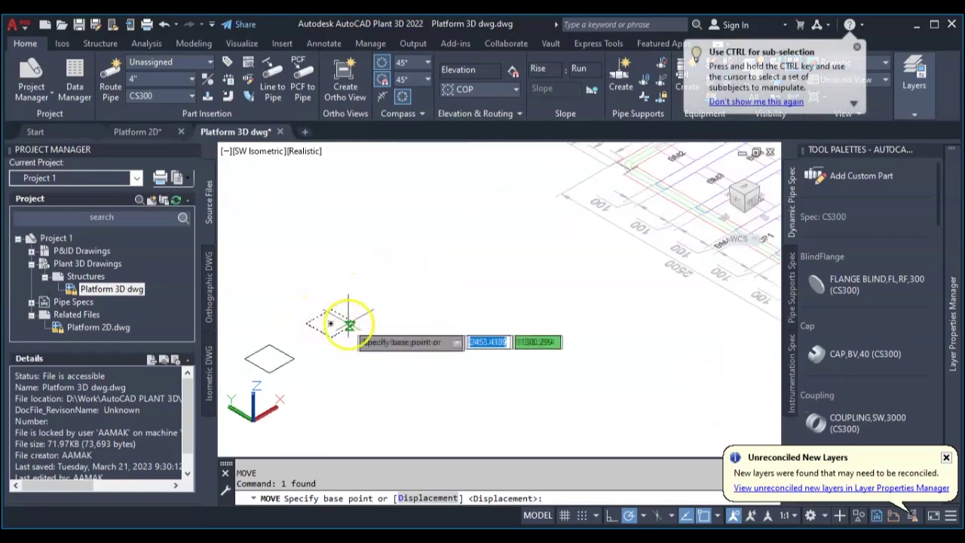
pyautogui.click(329, 323)
pyautogui.scroll(3, 438, 253)
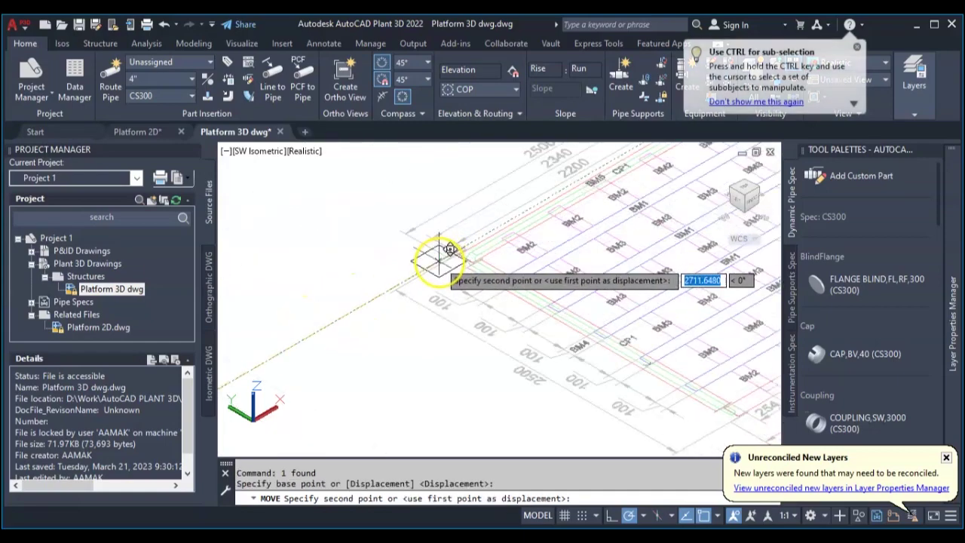
pyautogui.scroll(4, 471, 261)
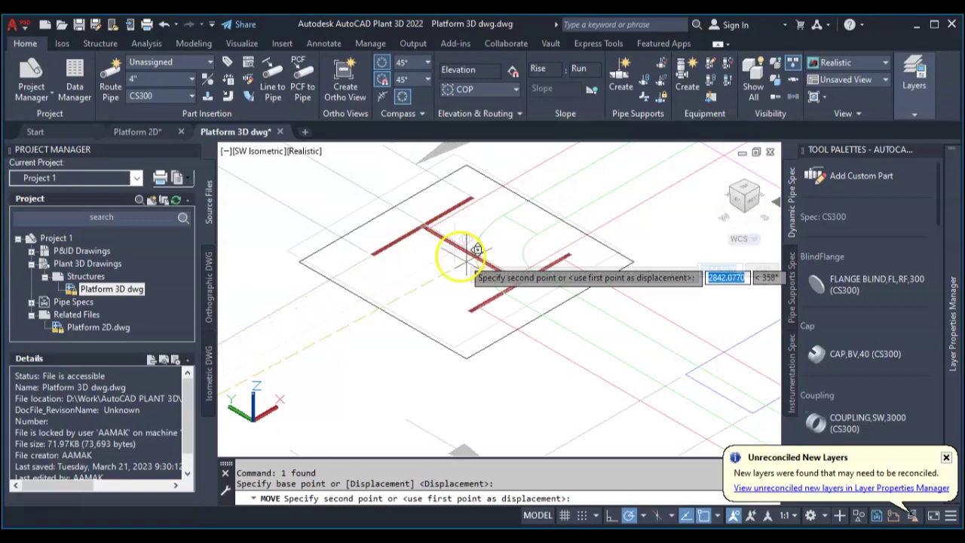
pyautogui.press('Escape')
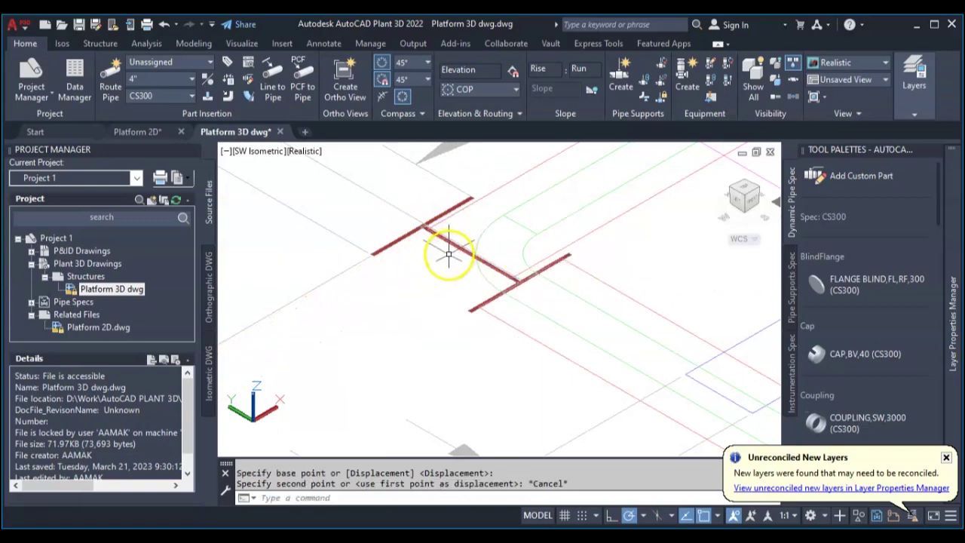
# Start a line at the beam intersection on the platform corner, then cancel it.
pyautogui.write('l')
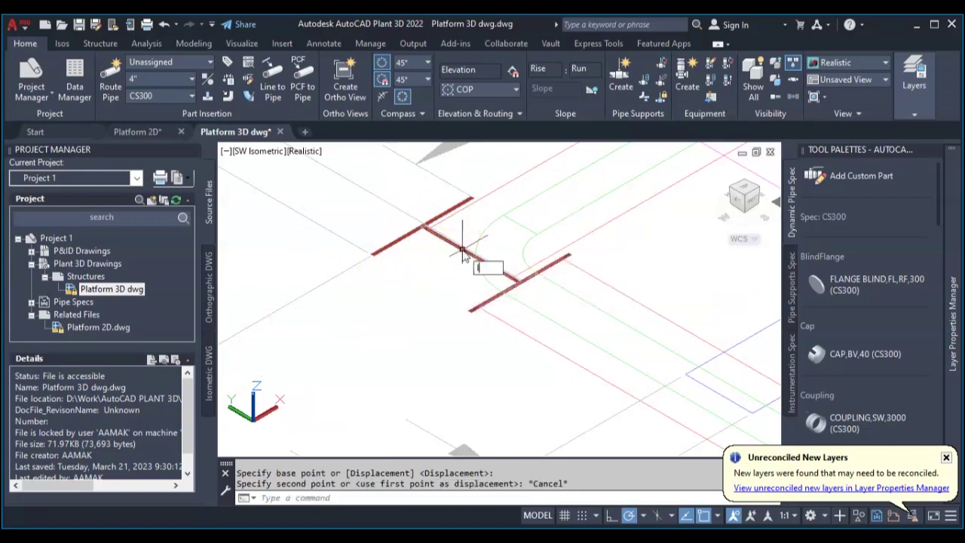
pyautogui.press('Return')
pyautogui.scroll(3, 418, 238)
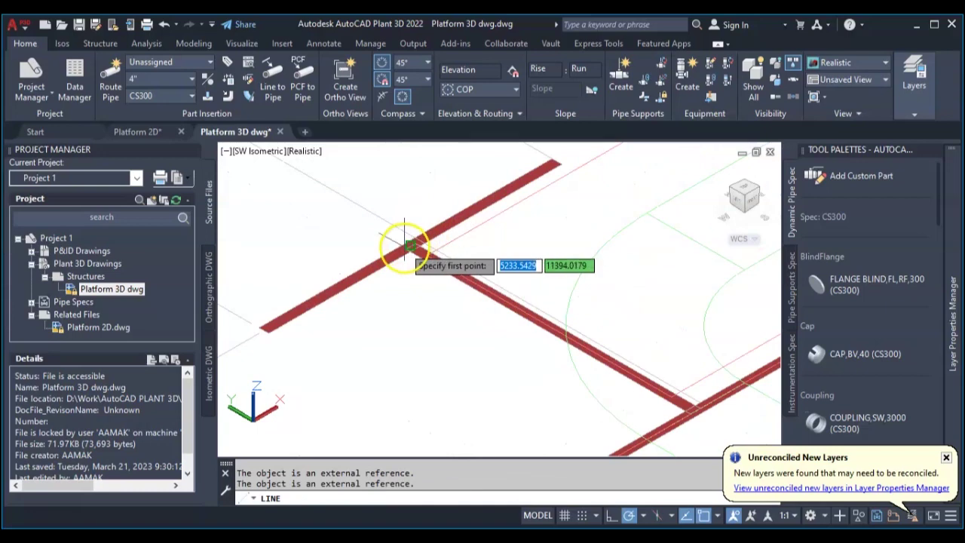
pyautogui.click(405, 245)
pyautogui.scroll(4, 609, 328)
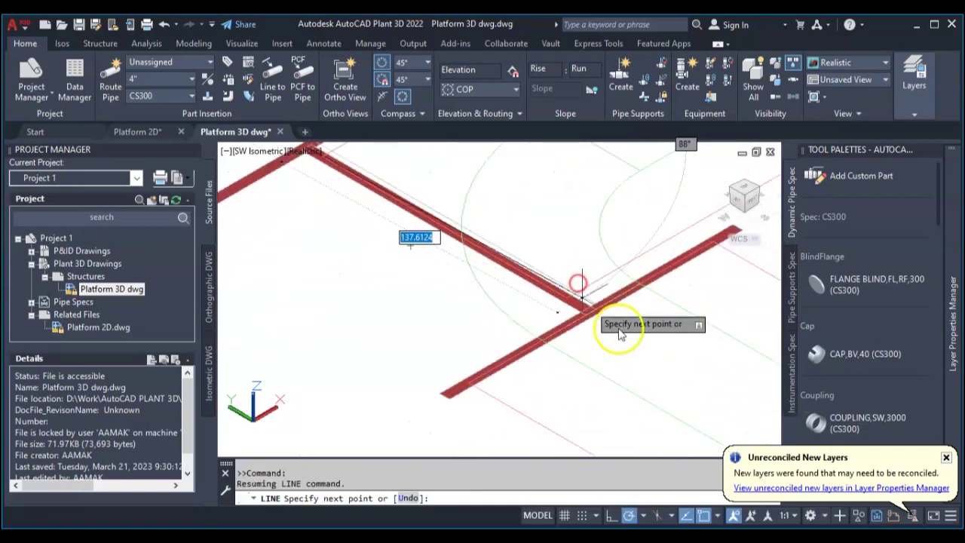
pyautogui.scroll(-6, 558, 296)
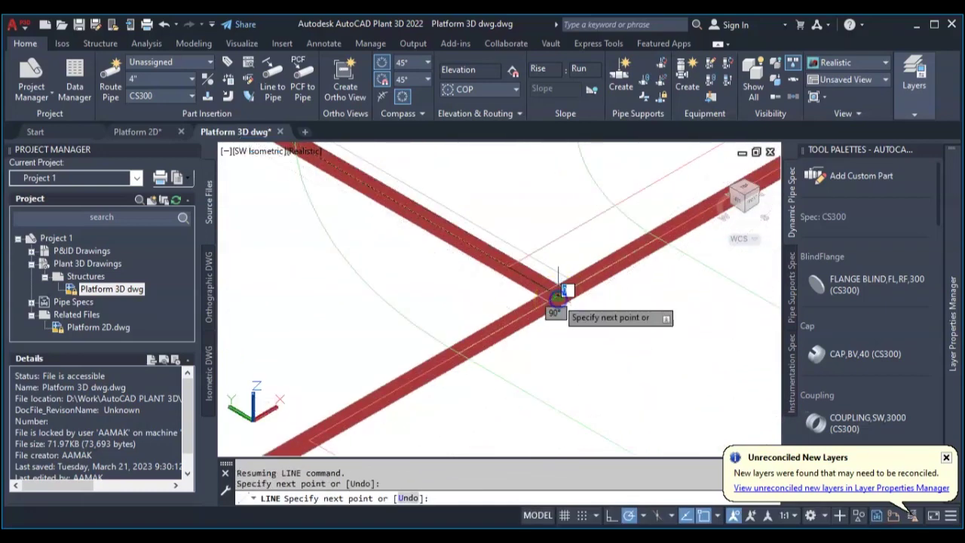
pyautogui.press('Escape')
pyautogui.scroll(-3, 392, 279)
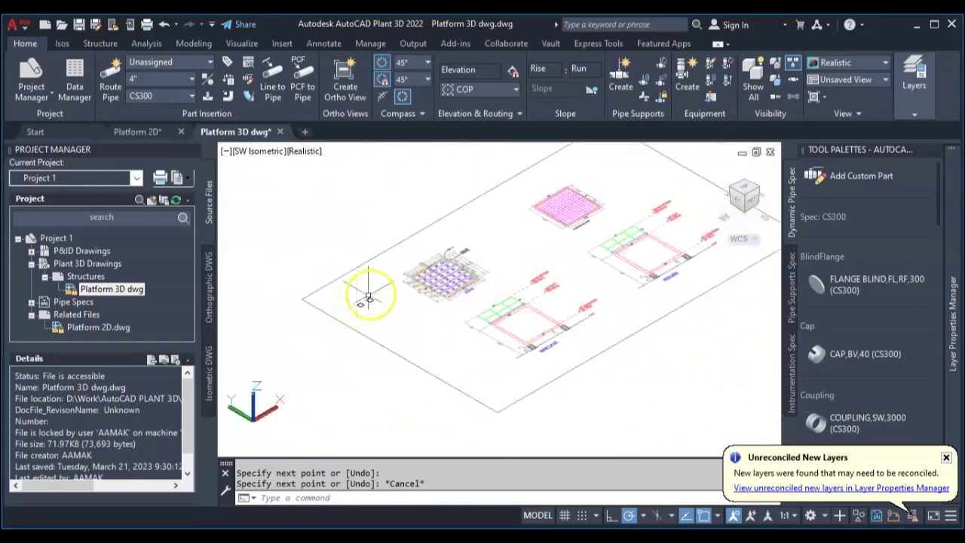
pyautogui.scroll(2, 370, 302)
# Move the square outline from its base point onto the platform corner.
pyautogui.click(367, 283)
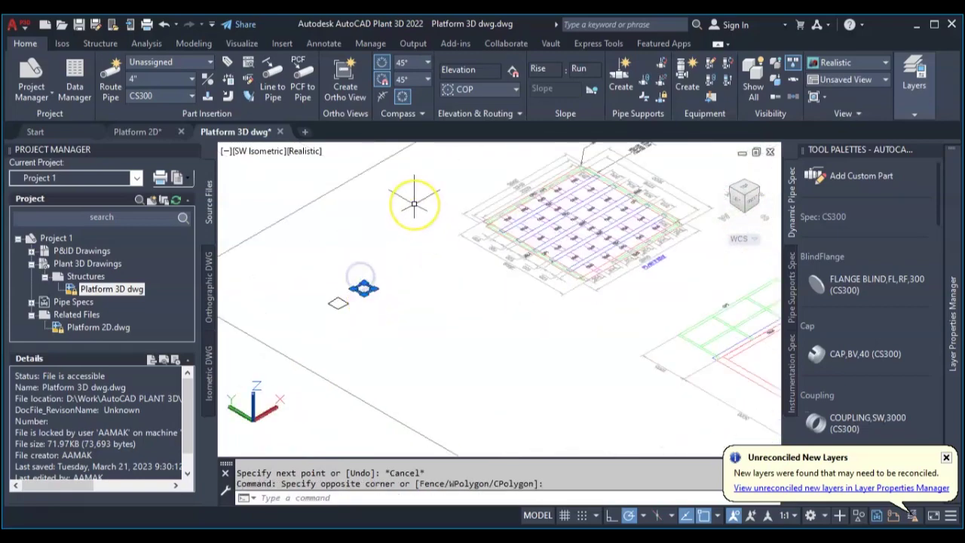
pyautogui.write('m')
pyautogui.press('Return')
pyautogui.scroll(4, 362, 339)
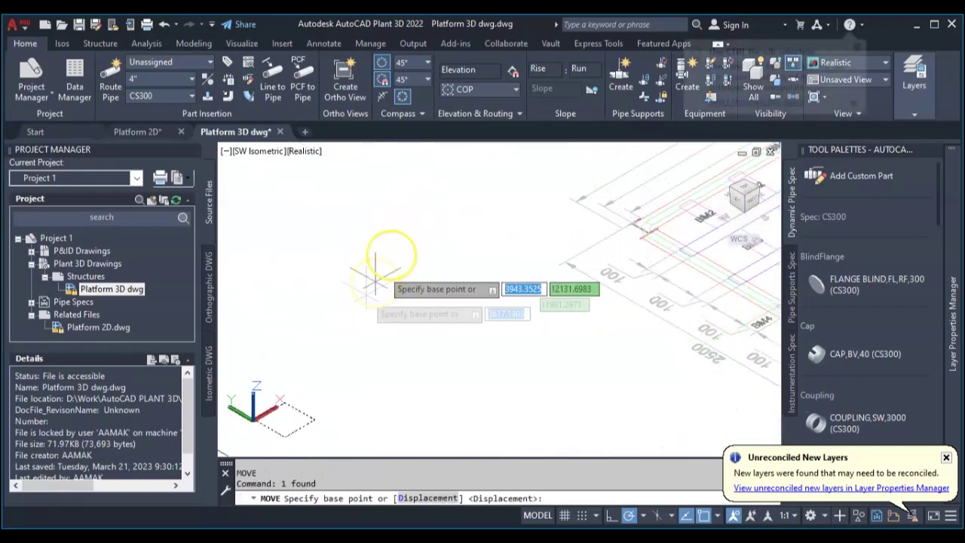
pyautogui.click(310, 373)
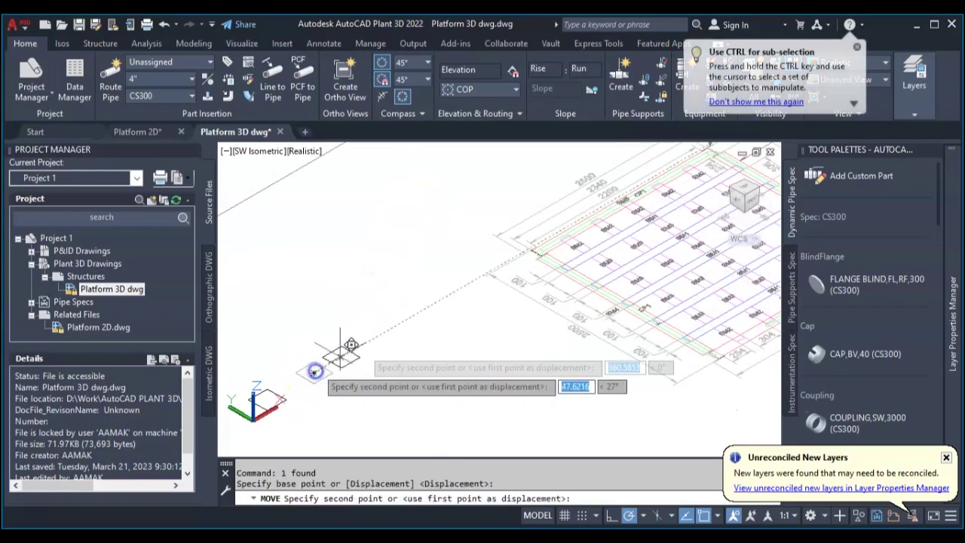
pyautogui.scroll(3, 532, 251)
pyautogui.scroll(5, 532, 251)
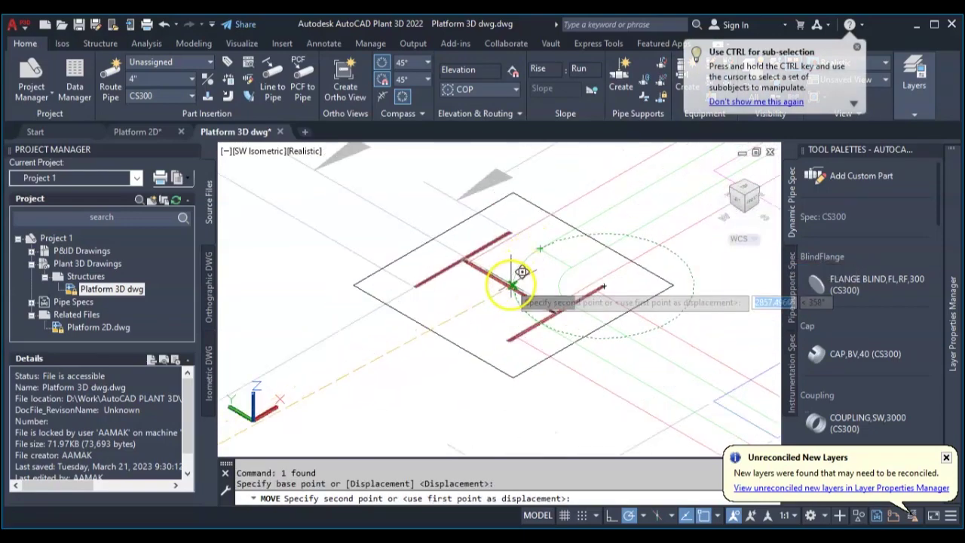
pyautogui.scroll(-2, 506, 281)
pyautogui.press('Escape')
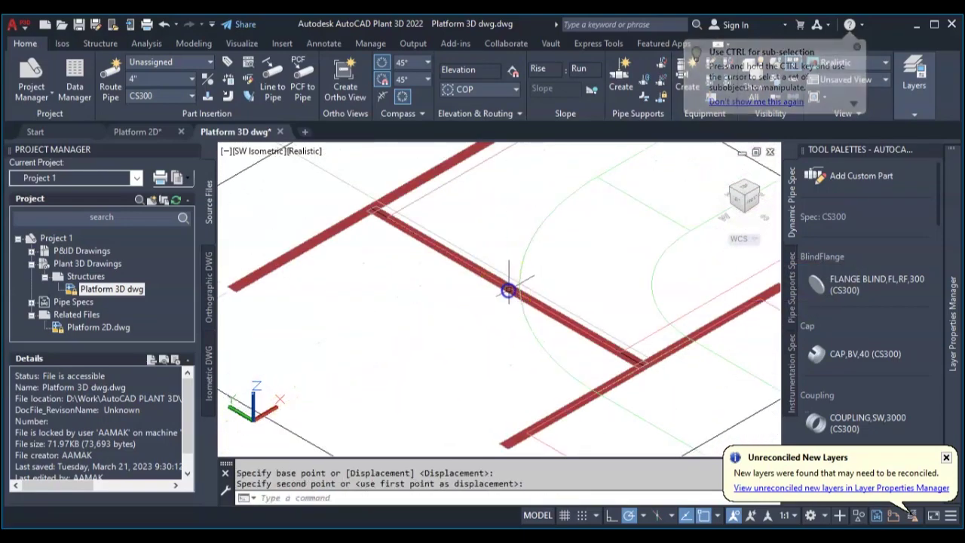
# Pan to the platform corner and select the moved square to check its placement.
pyautogui.scroll(-5, 508, 286)
pyautogui.moveTo(502, 202); pyautogui.dragTo(429, 252, button='middle')
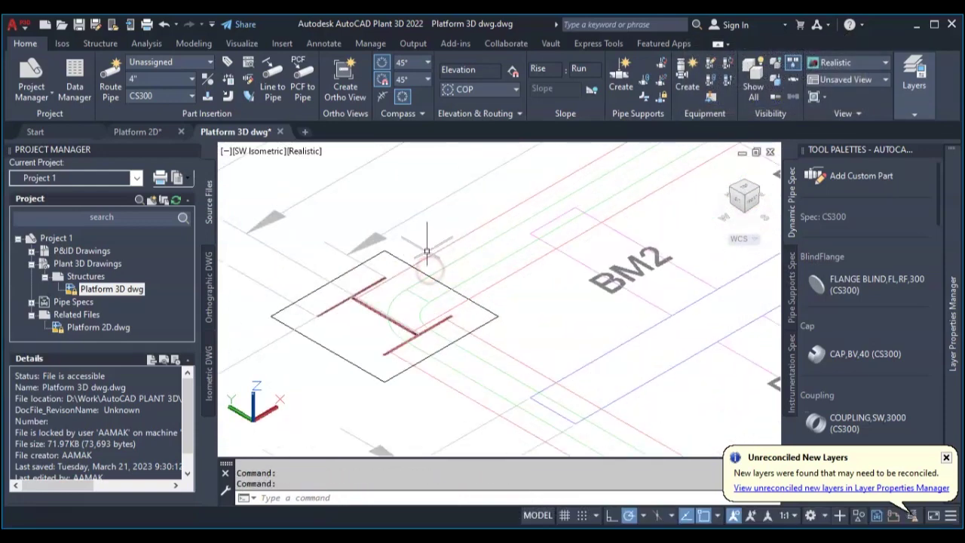
pyautogui.click(394, 257)
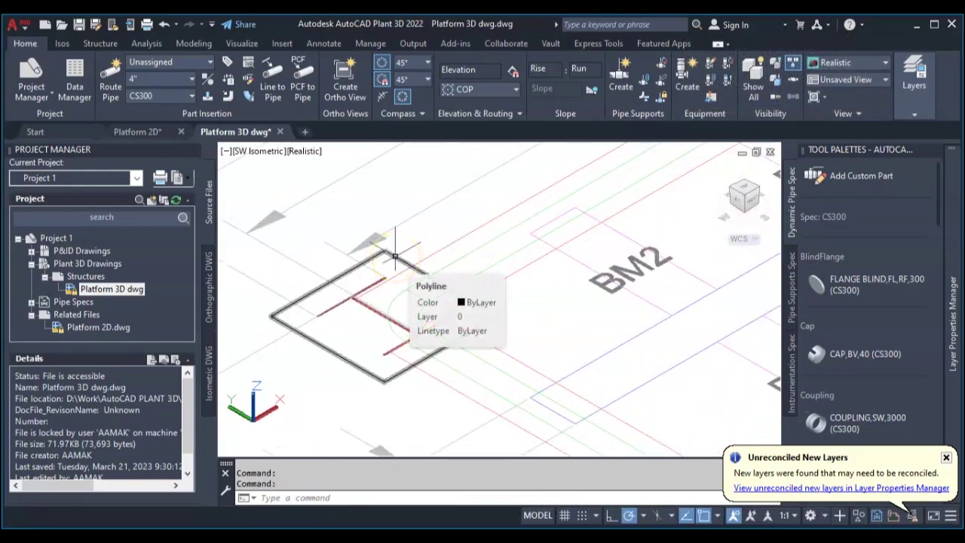
pyautogui.scroll(-5, 399, 244)
pyautogui.click(423, 238)
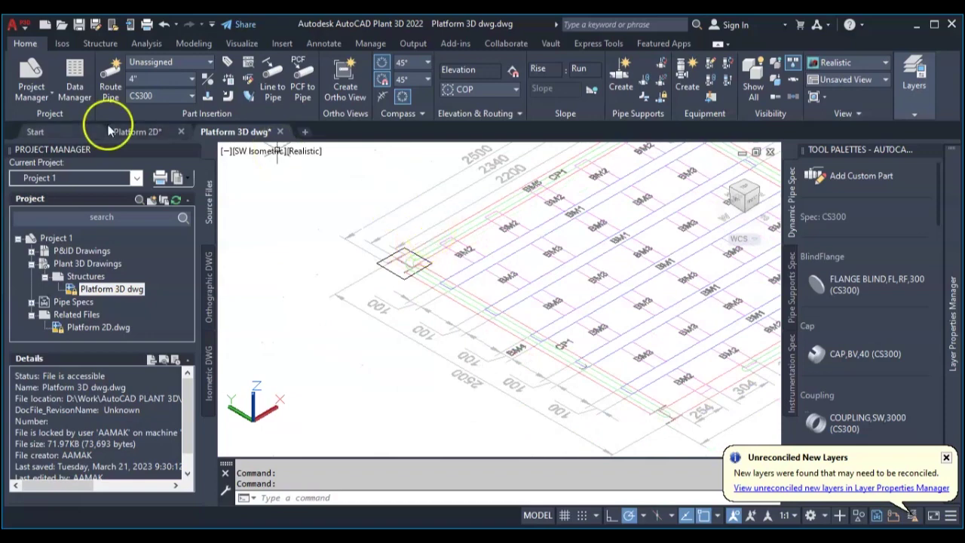
# Set the structure Shape Model display to Outline Model.
pyautogui.click(94, 44)
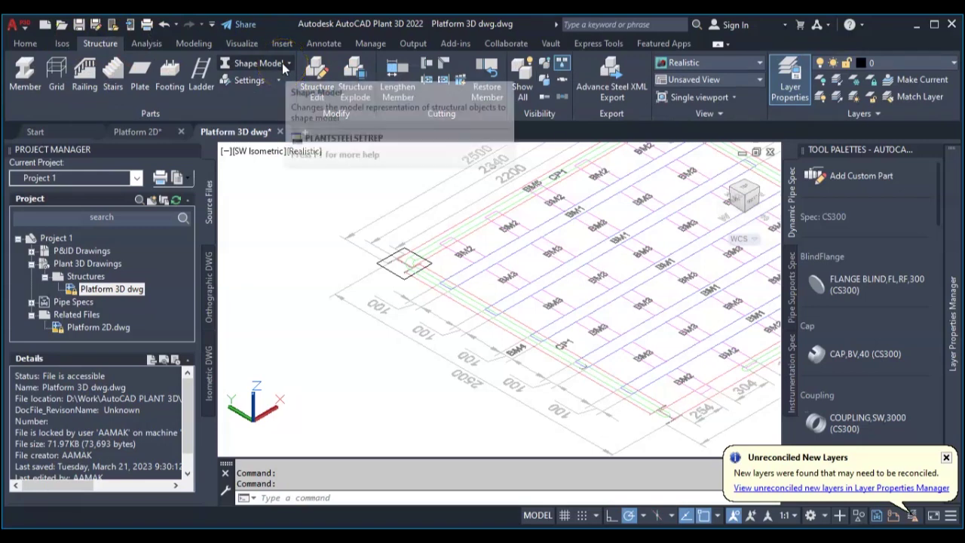
pyautogui.click(270, 81)
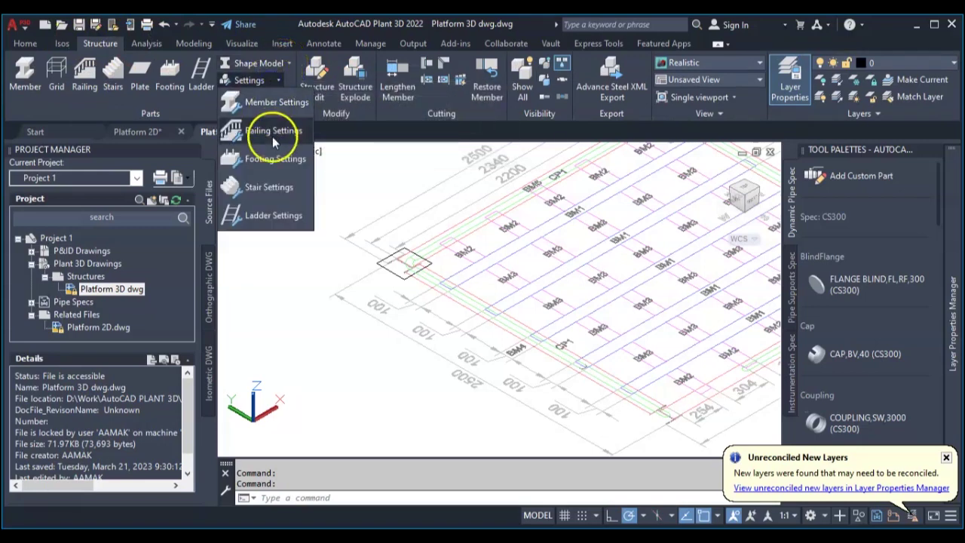
pyautogui.click(270, 81)
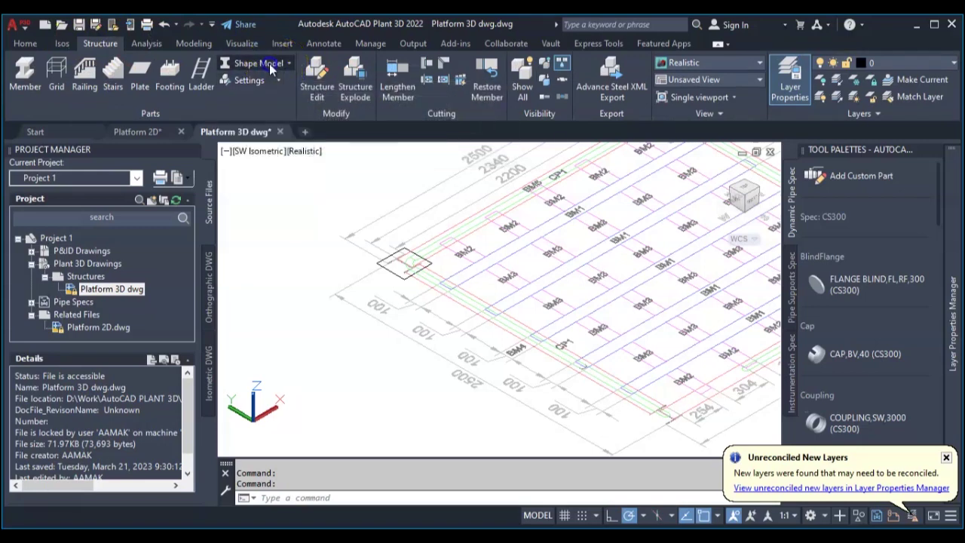
pyautogui.click(270, 64)
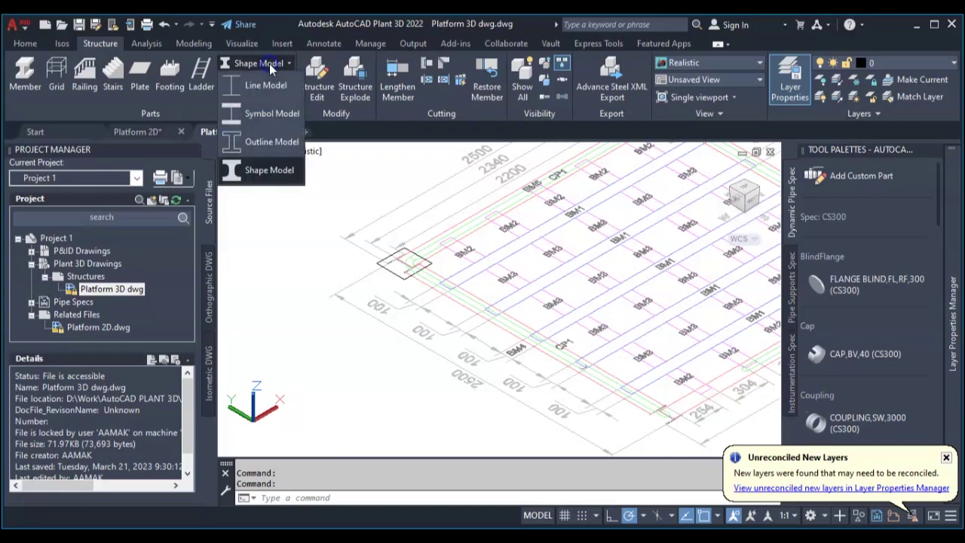
pyautogui.click(266, 144)
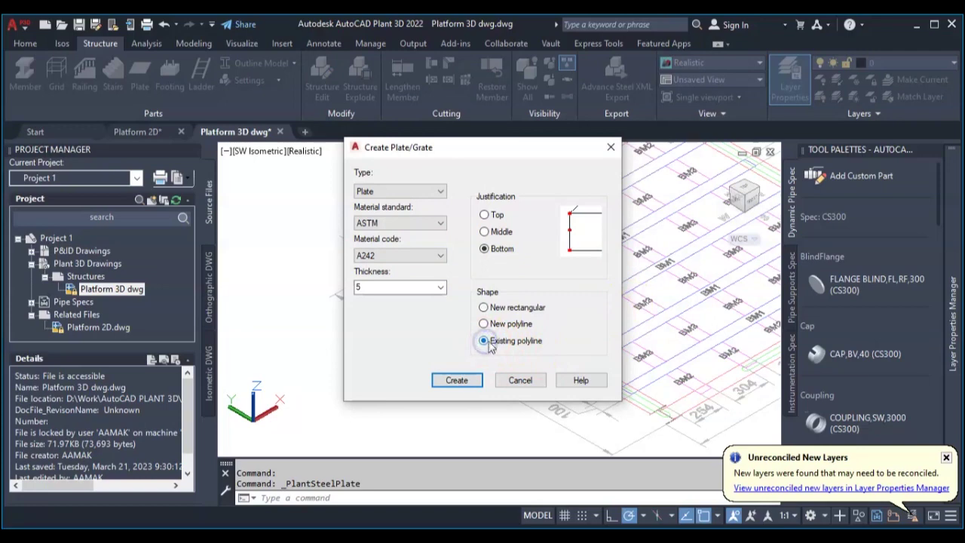
# Create a 6-thick plate from the square polyline.
pyautogui.click(442, 287)
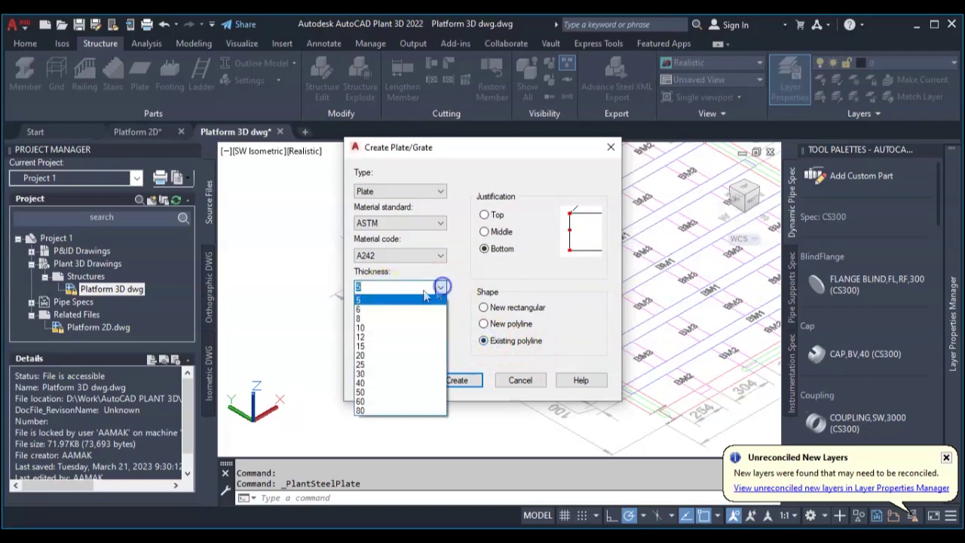
pyautogui.click(384, 315)
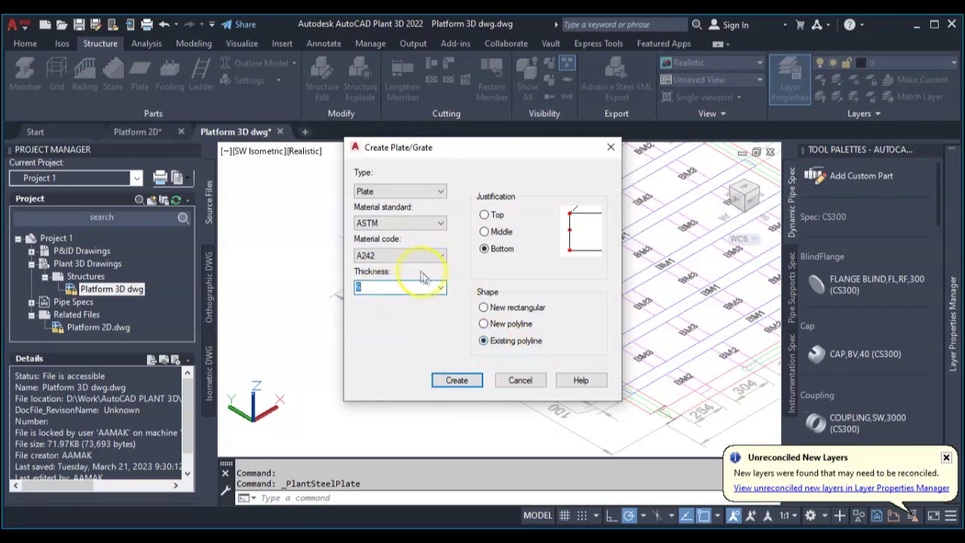
pyautogui.click(445, 382)
pyautogui.scroll(3, 388, 260)
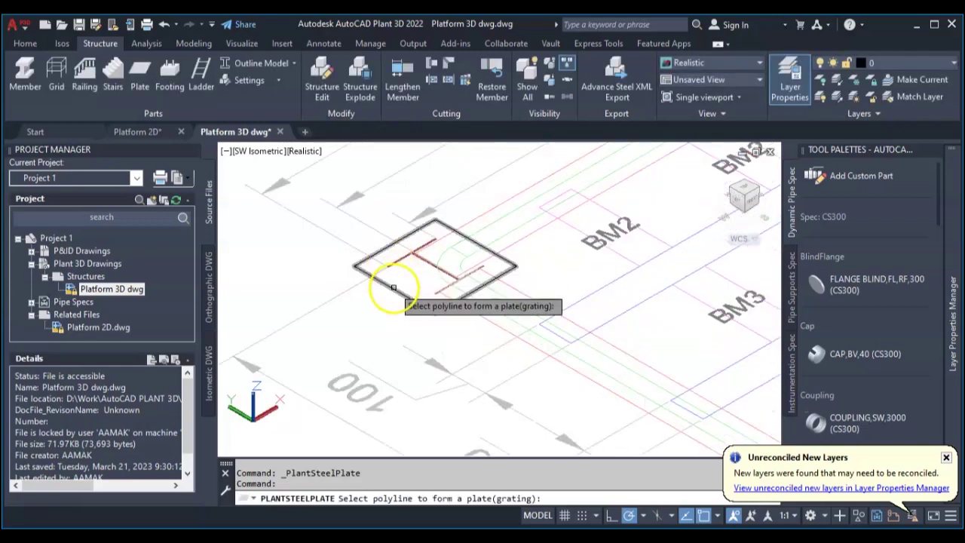
pyautogui.click(392, 287)
pyautogui.press('Return')
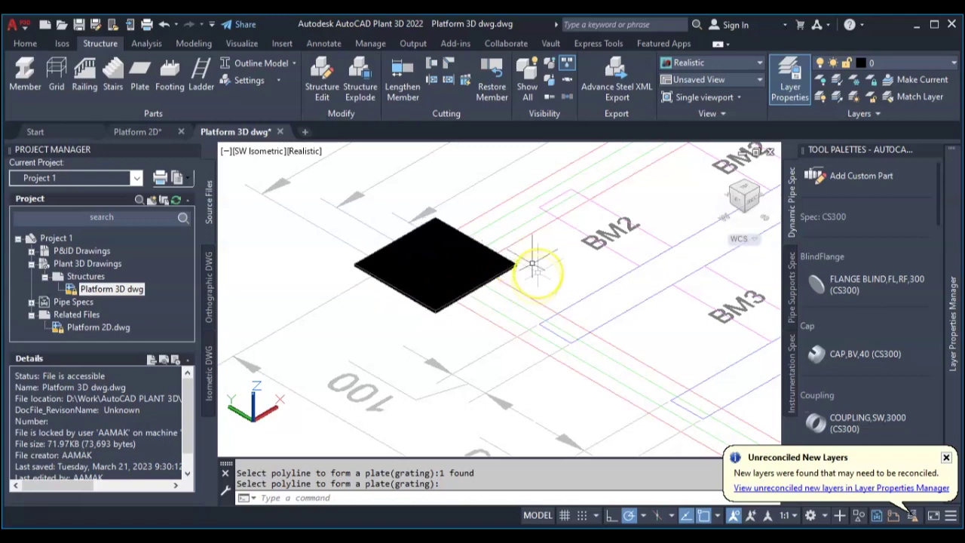
pyautogui.scroll(5, 524, 268)
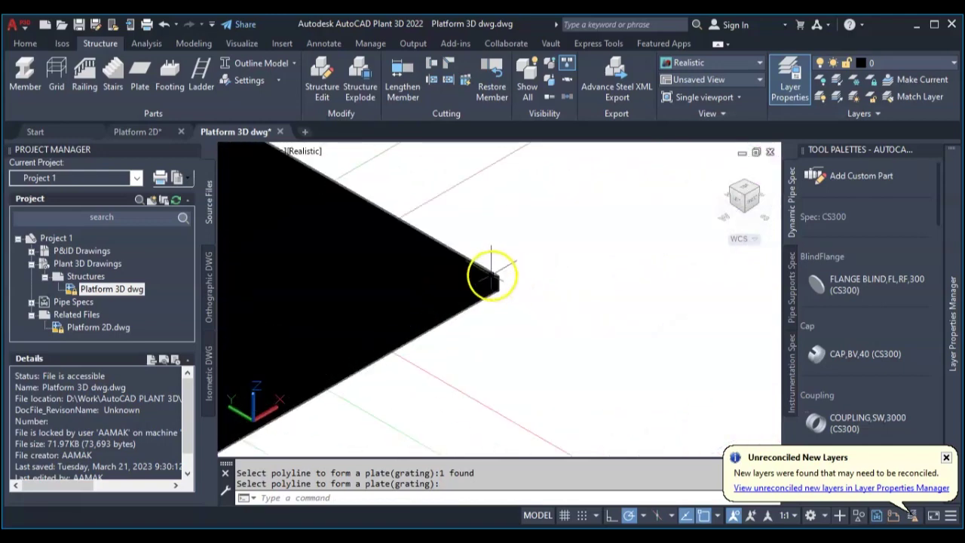
pyautogui.press('Return')
# Put the new plate on the red Plates layer.
pyautogui.click(784, 89)
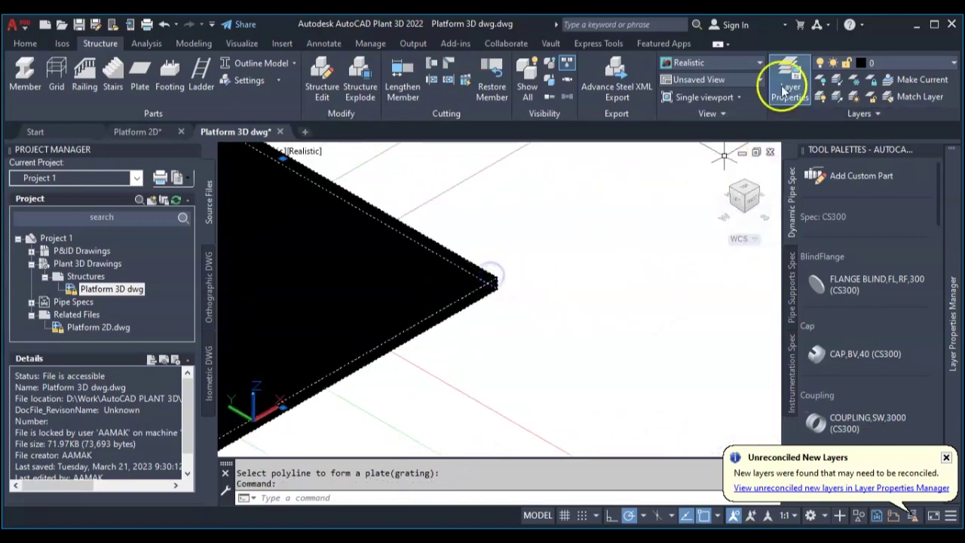
pyautogui.click(914, 60)
pyautogui.click(888, 129)
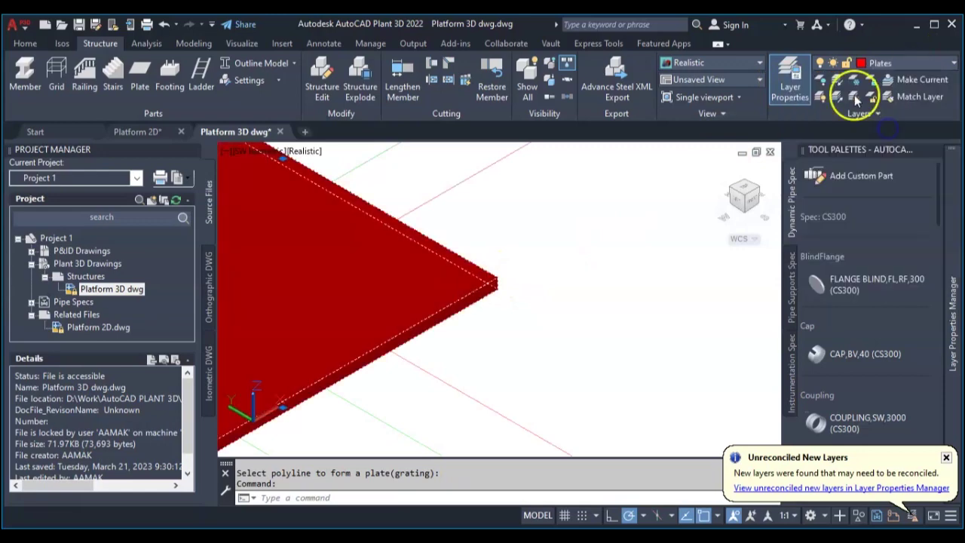
pyautogui.scroll(-5, 565, 257)
pyautogui.press('Escape')
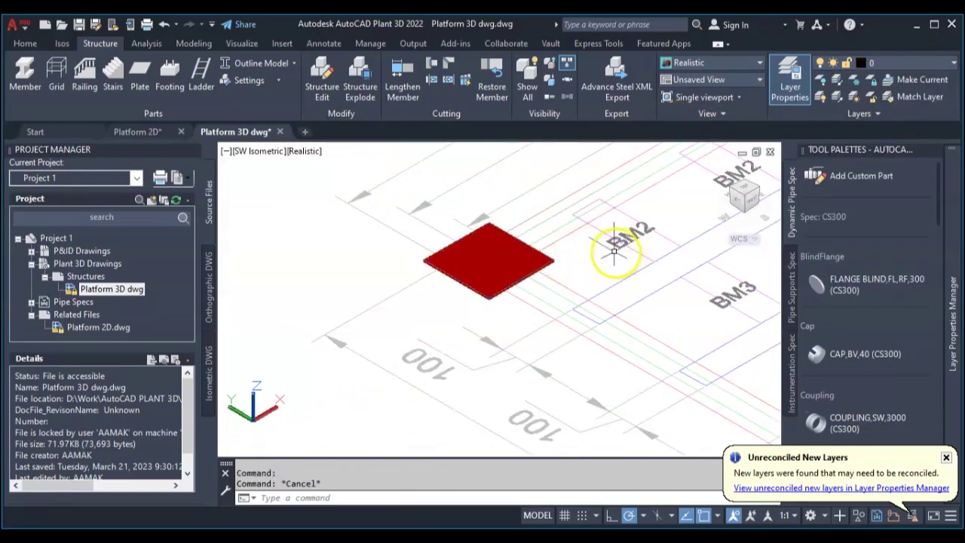
pyautogui.moveTo(638, 257); pyautogui.dragTo(550, 215, button='middle')
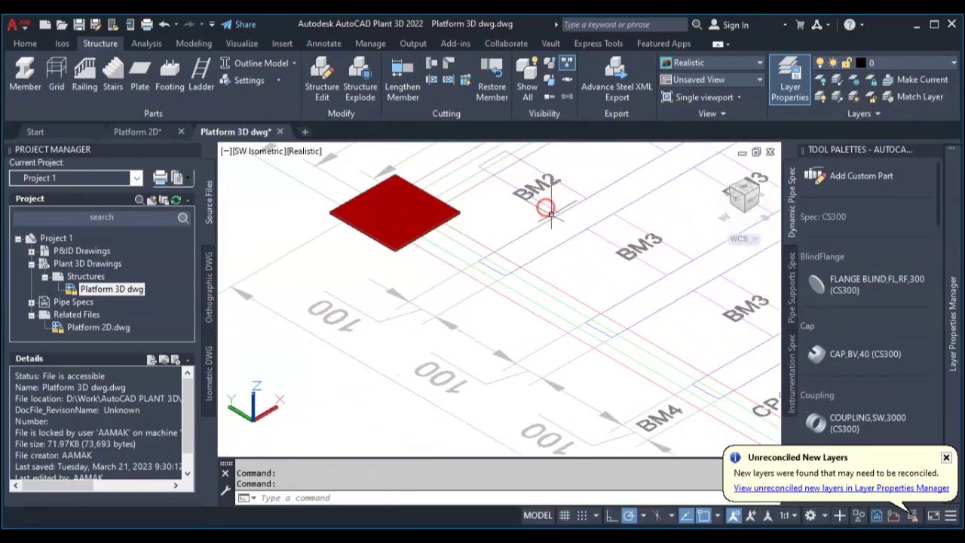
# Switch the visual style to 2D Wireframe.
pyautogui.click(307, 152)
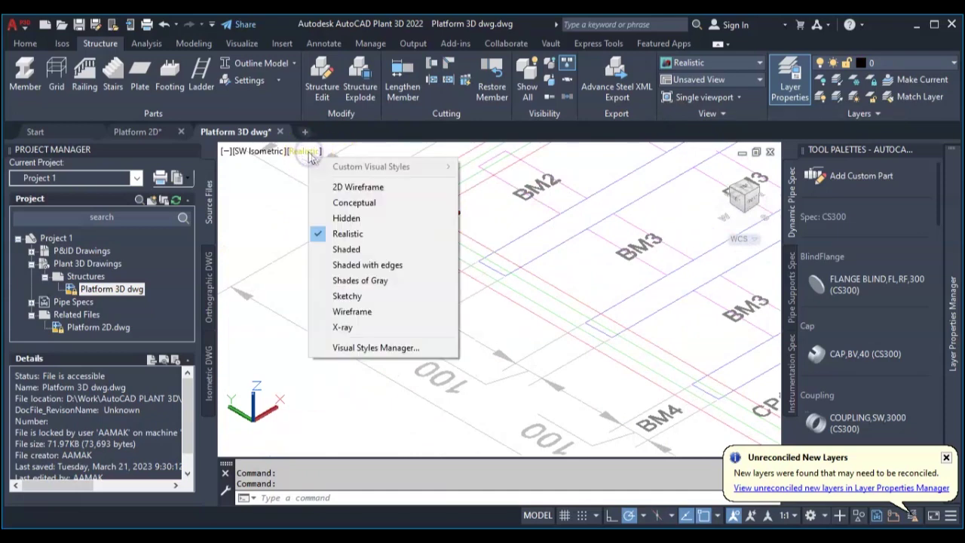
pyautogui.click(349, 190)
pyautogui.scroll(3, 460, 217)
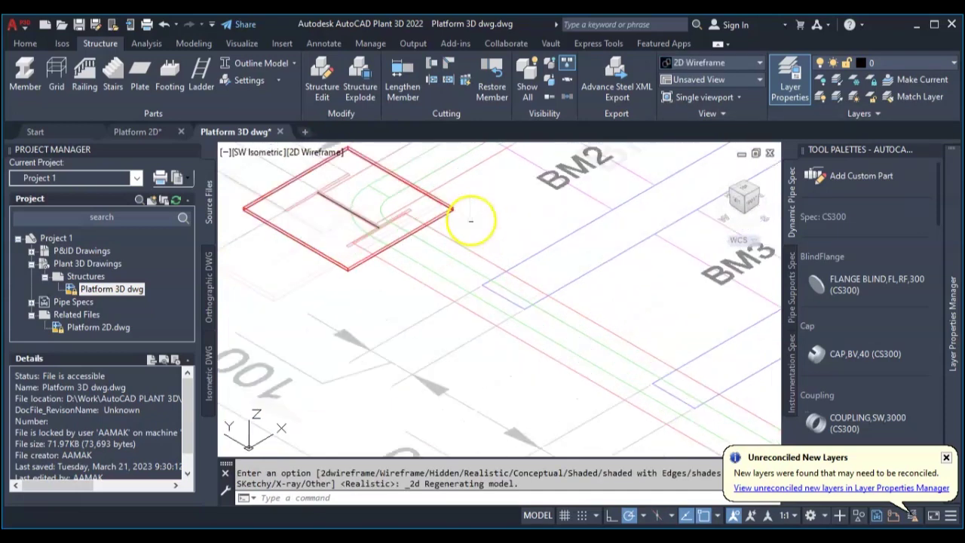
pyautogui.scroll(3, 463, 226)
# Move the red plate 400 units straight up along Z with Ortho on.
pyautogui.scroll(-2, 485, 259)
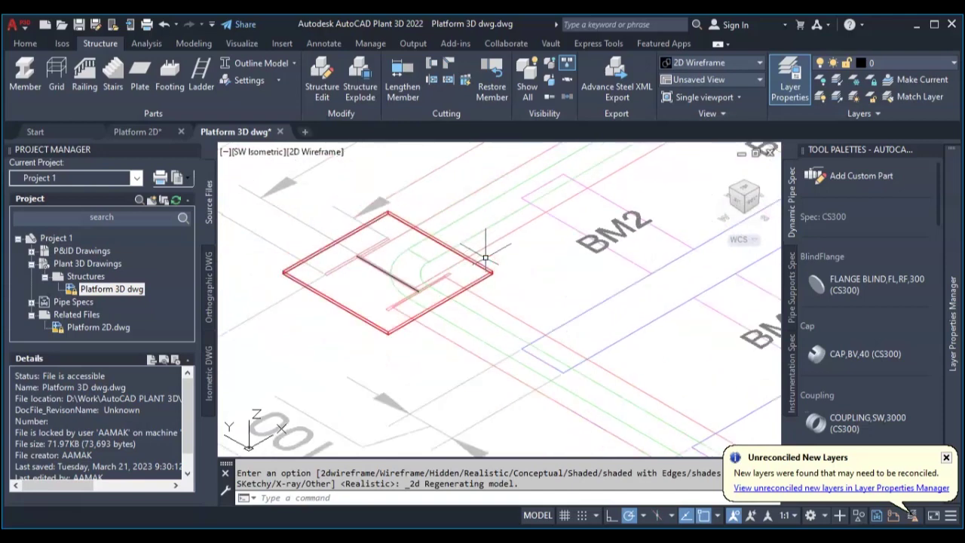
pyautogui.click(483, 263)
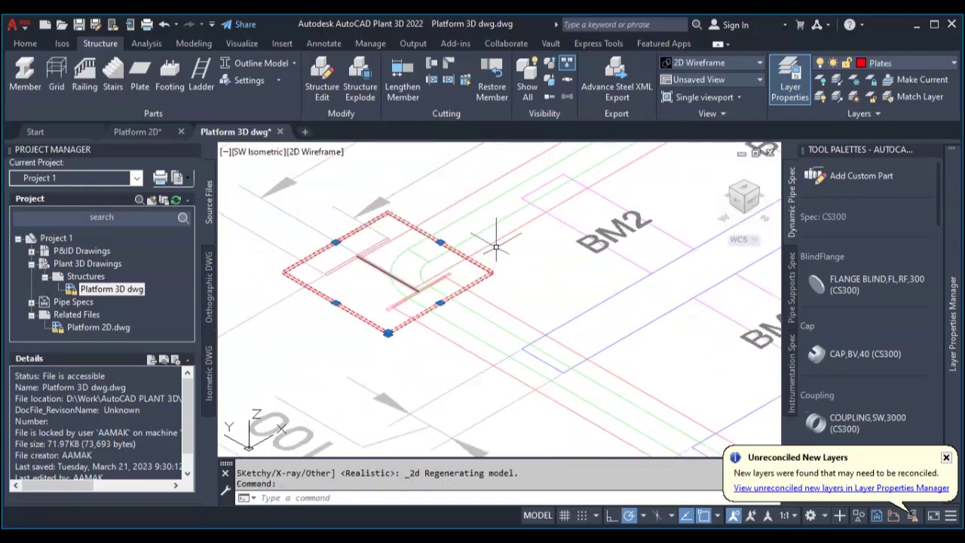
pyautogui.press('Return')
pyautogui.scroll(3, 492, 258)
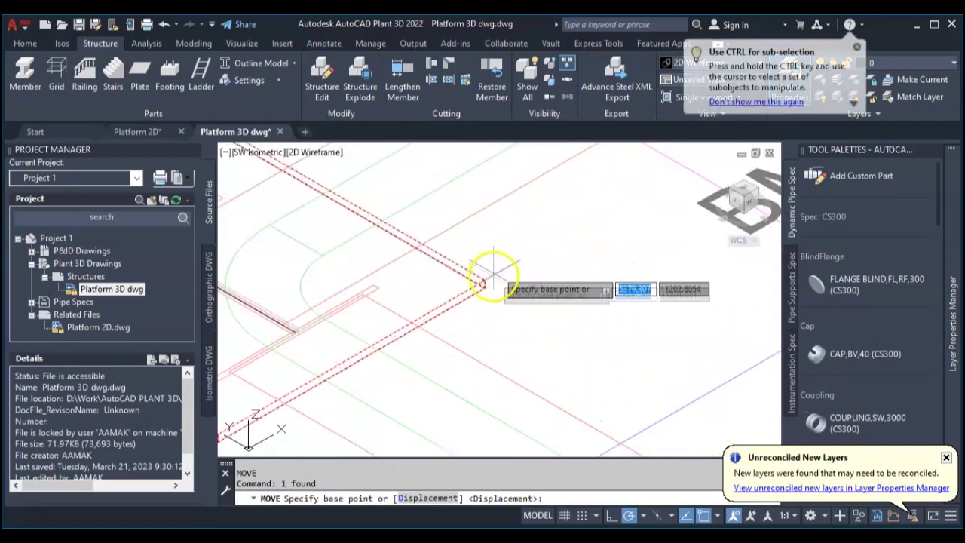
pyautogui.click(488, 278)
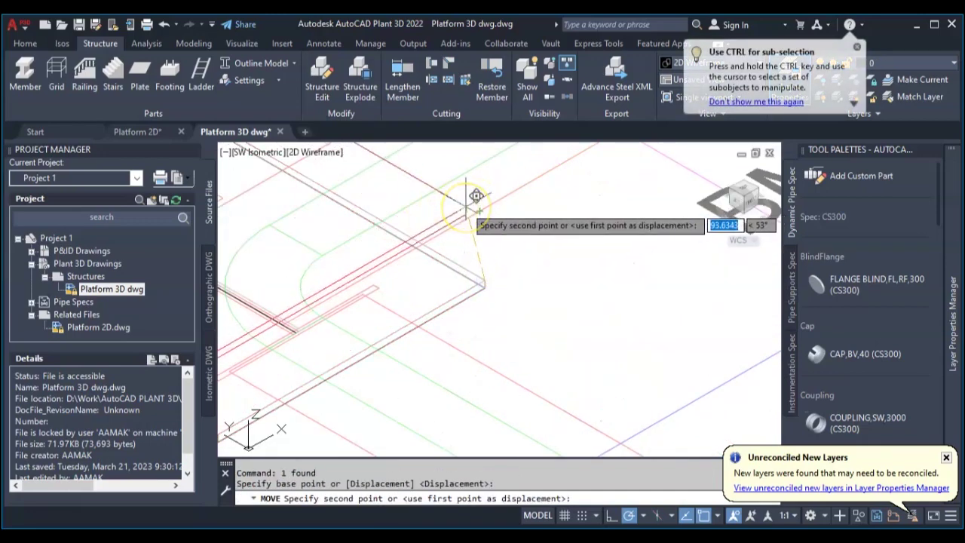
pyautogui.press('F8')
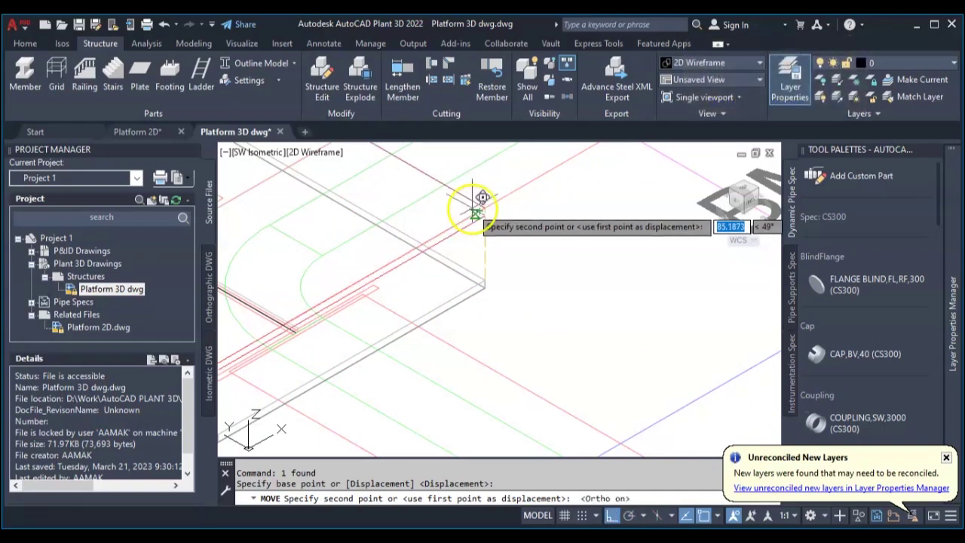
pyautogui.scroll(2, 476, 230)
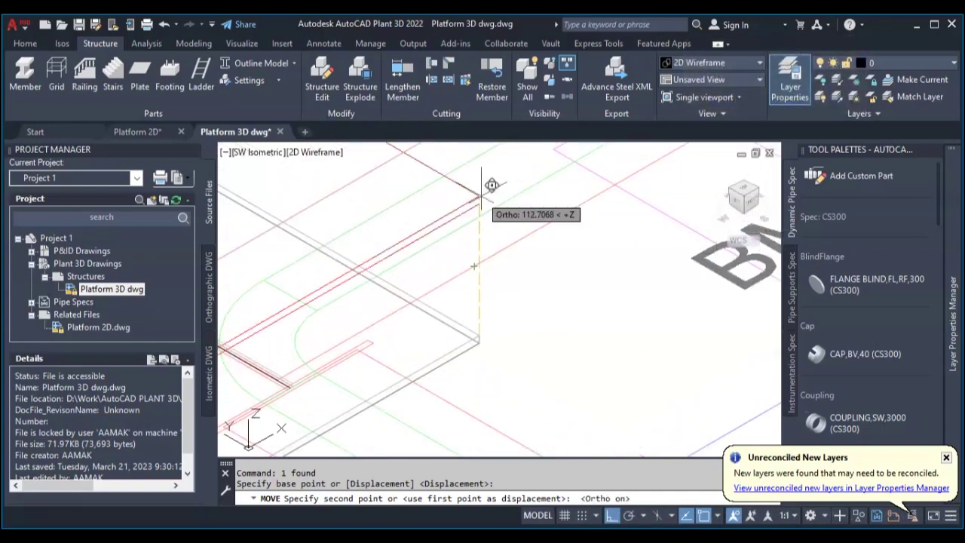
pyautogui.write('4')
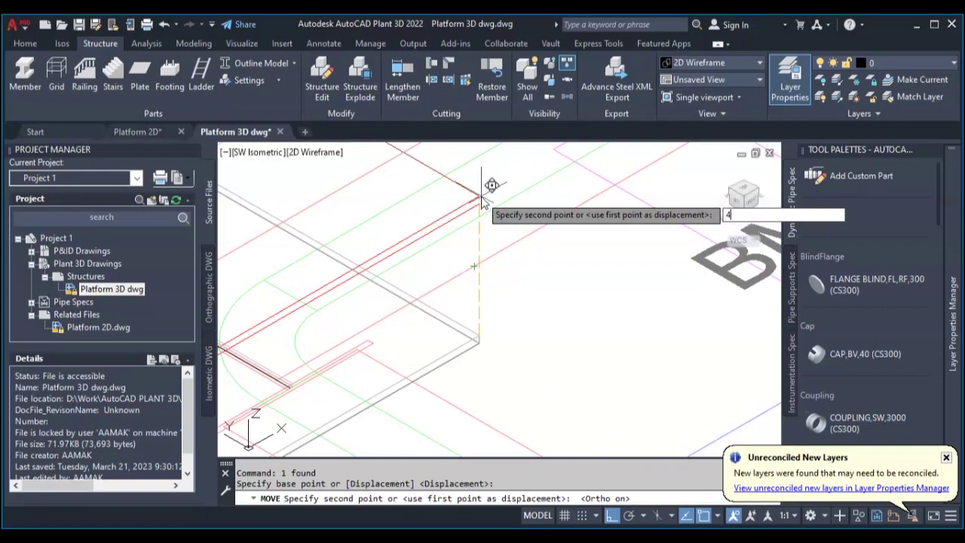
pyautogui.write('00')
pyautogui.press('Return')
pyautogui.scroll(-5, 483, 204)
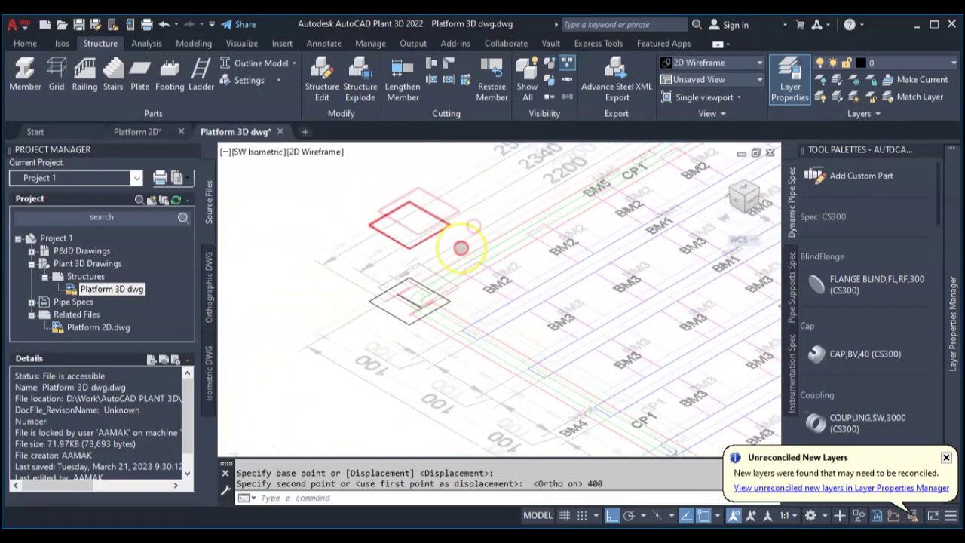
pyautogui.press('Escape')
pyautogui.scroll(4, 459, 229)
pyautogui.write('dist')
pyautogui.press('Return')
# Measure from the plate corner to the outline corner below: 400.0000, Delta Z -400.
pyautogui.scroll(5, 441, 216)
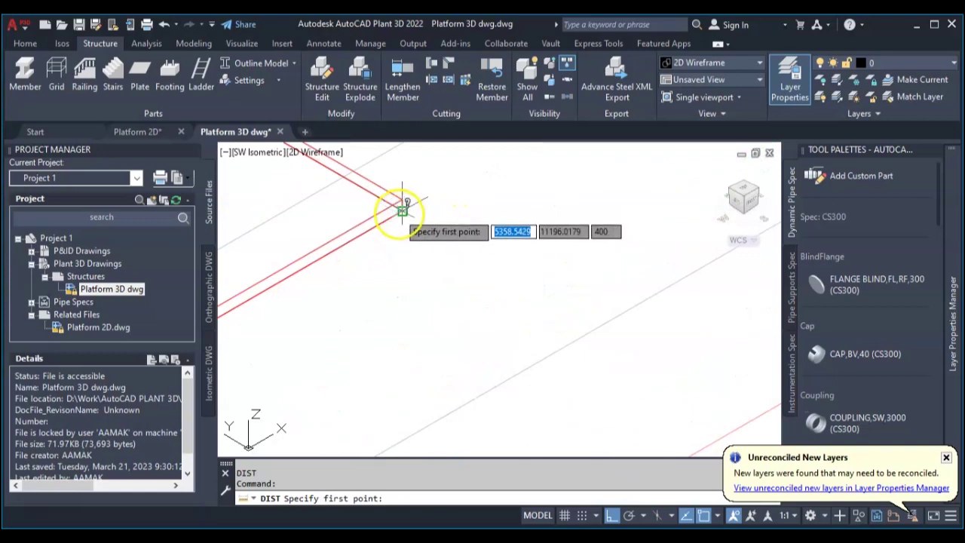
pyautogui.click(403, 205)
pyautogui.scroll(-3, 399, 210)
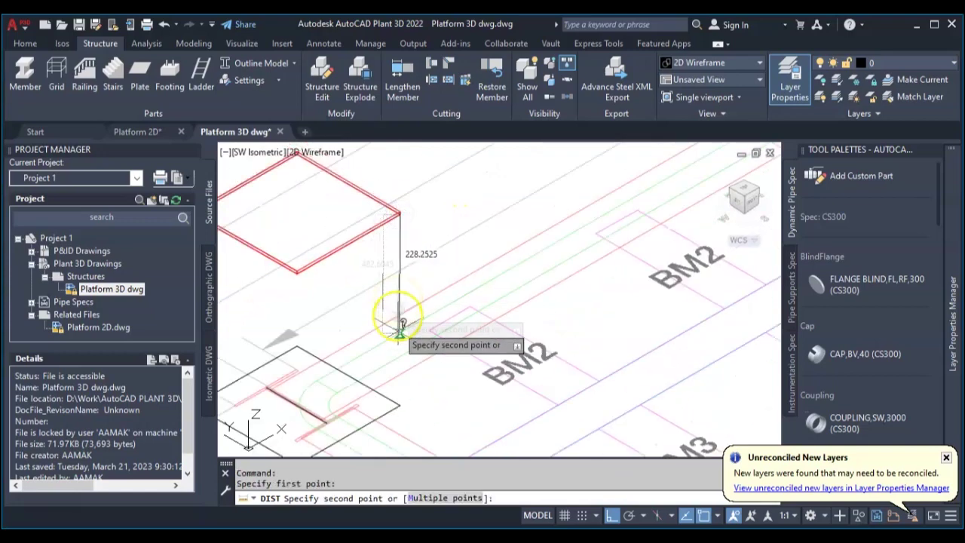
pyautogui.click(401, 405)
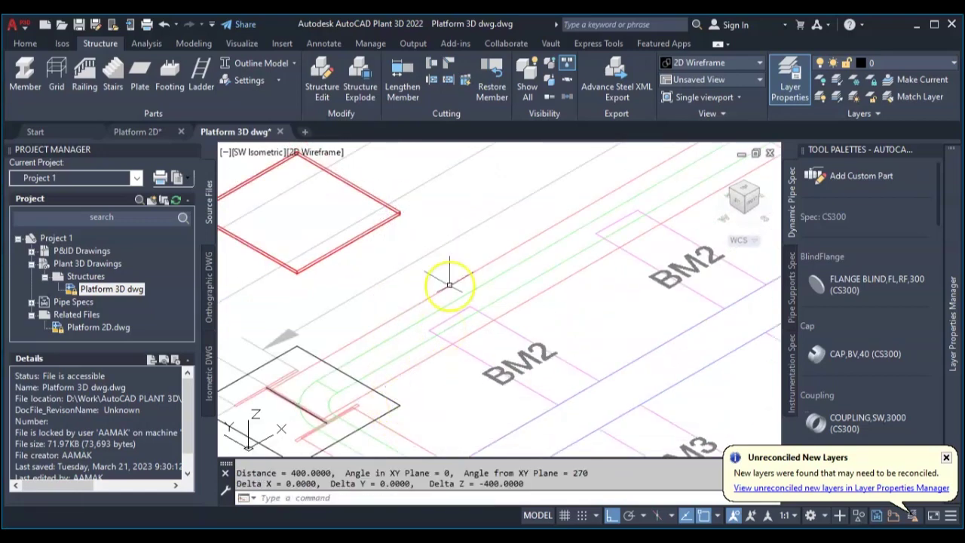
pyautogui.scroll(-5, 434, 238)
pyautogui.scroll(5, 446, 276)
pyautogui.moveTo(437, 224); pyautogui.dragTo(440, 252, button='middle')
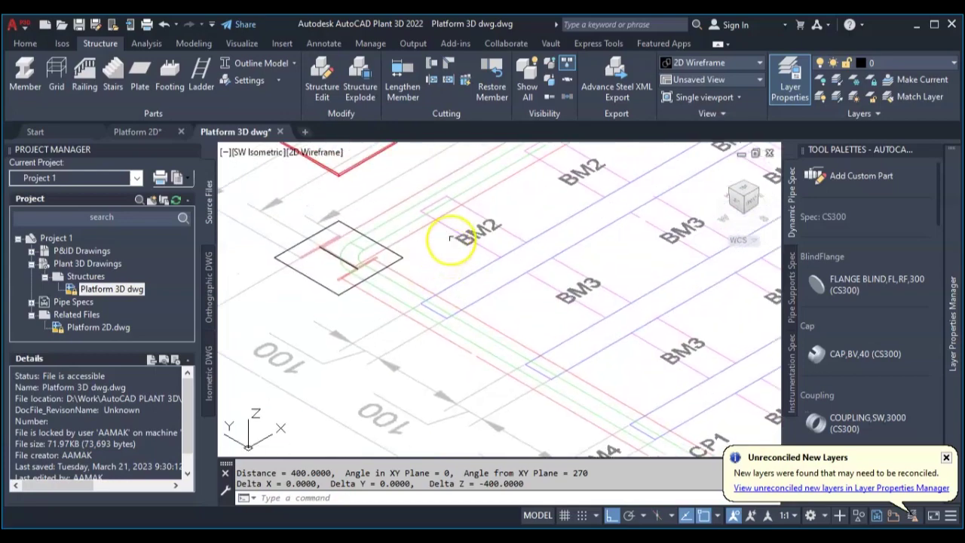
pyautogui.scroll(-7, 407, 237)
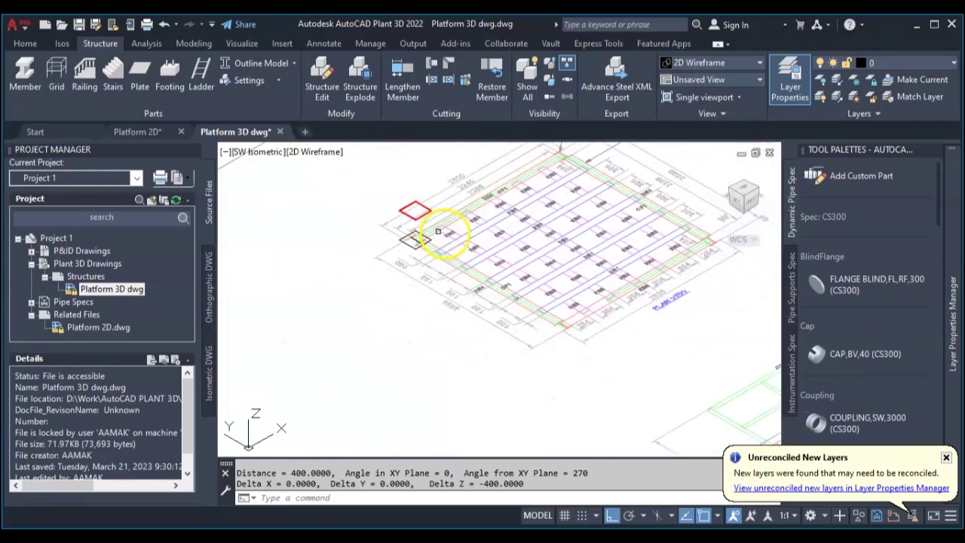
pyautogui.scroll(5, 353, 269)
# Draw a 300 × 300 rectangle from a picked corner point.
pyautogui.press('Escape')
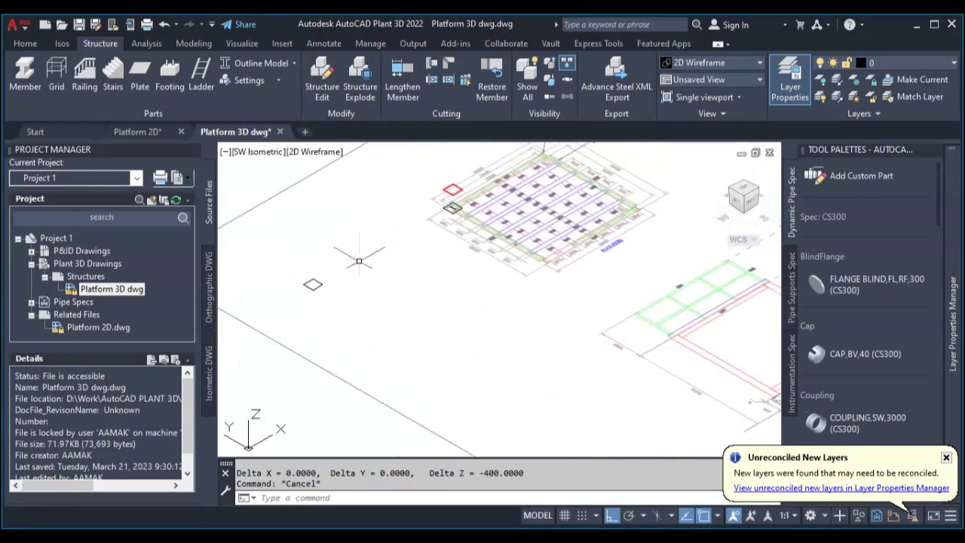
pyautogui.press('Return')
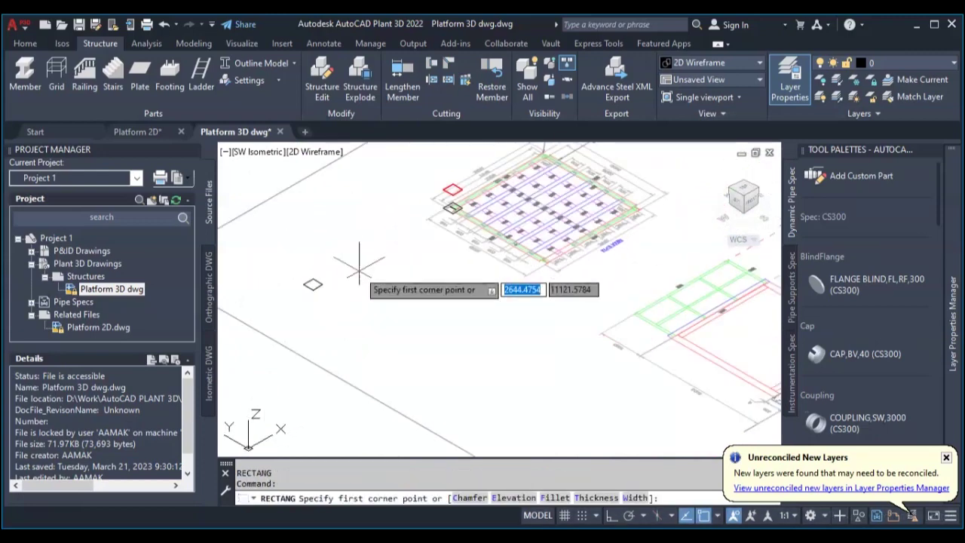
pyautogui.click(360, 271)
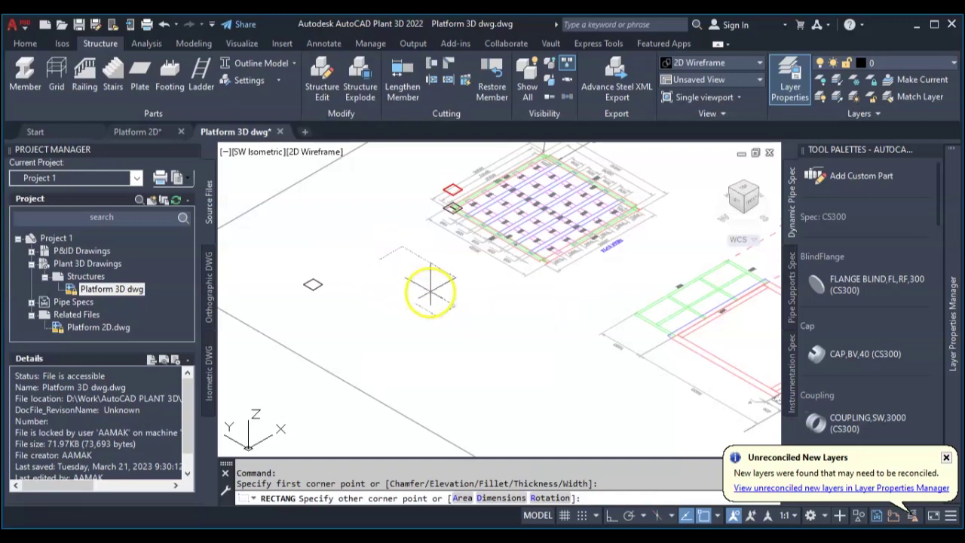
pyautogui.press('F8')
pyautogui.write('@300')
pyautogui.press('Tab')
pyautogui.write('300')
pyautogui.press('Return')
# Set footing settings to 300 × 300 × 400 with ASTM standard and CONCRETE code.
pyautogui.scroll(2, 360, 258)
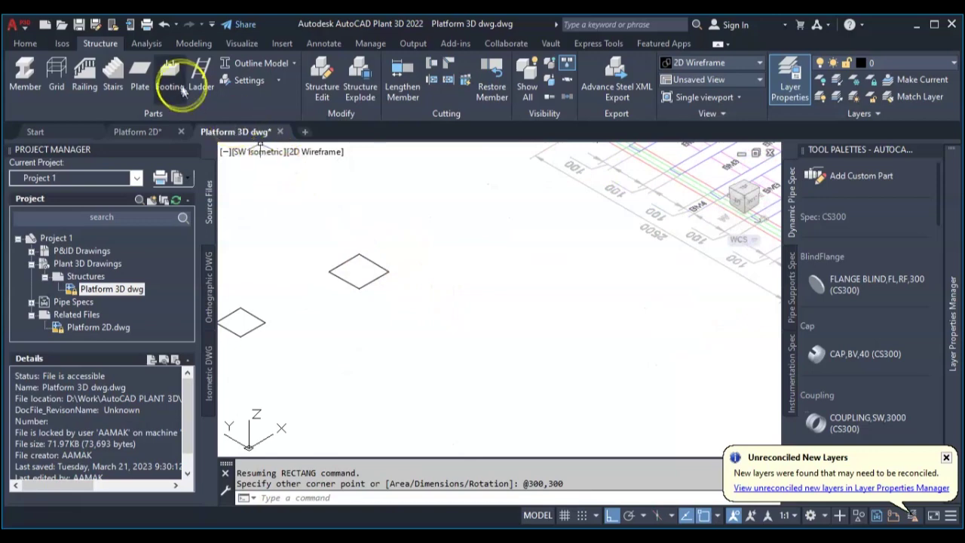
pyautogui.click(251, 81)
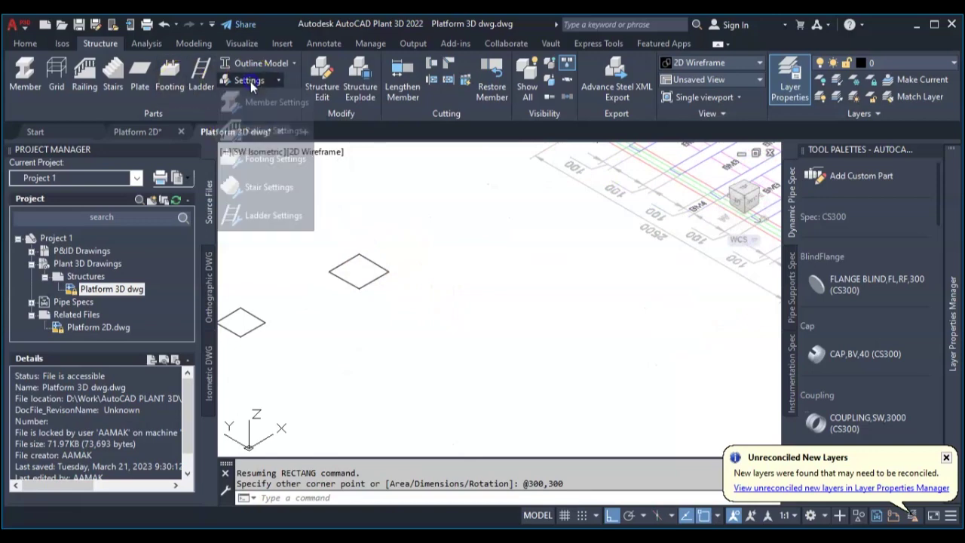
pyautogui.click(262, 157)
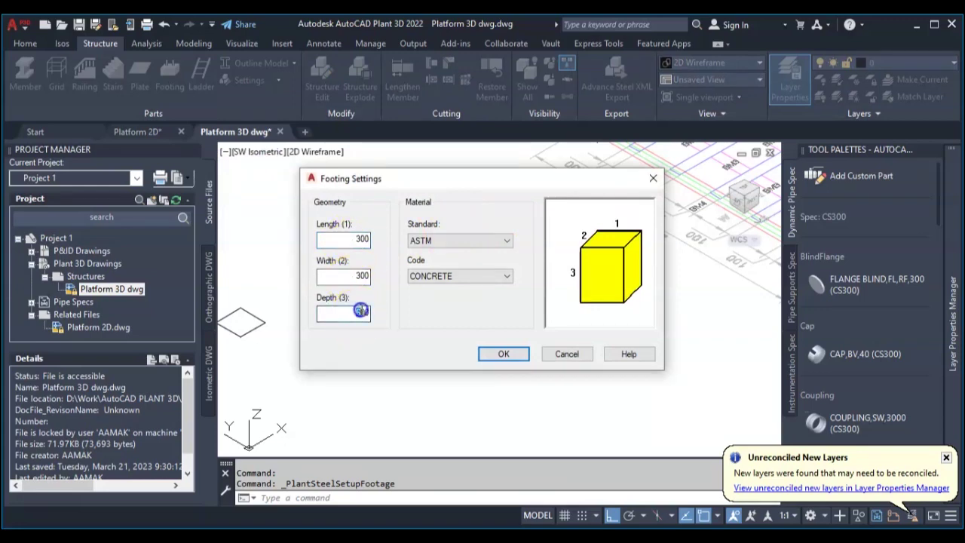
pyautogui.click(431, 277)
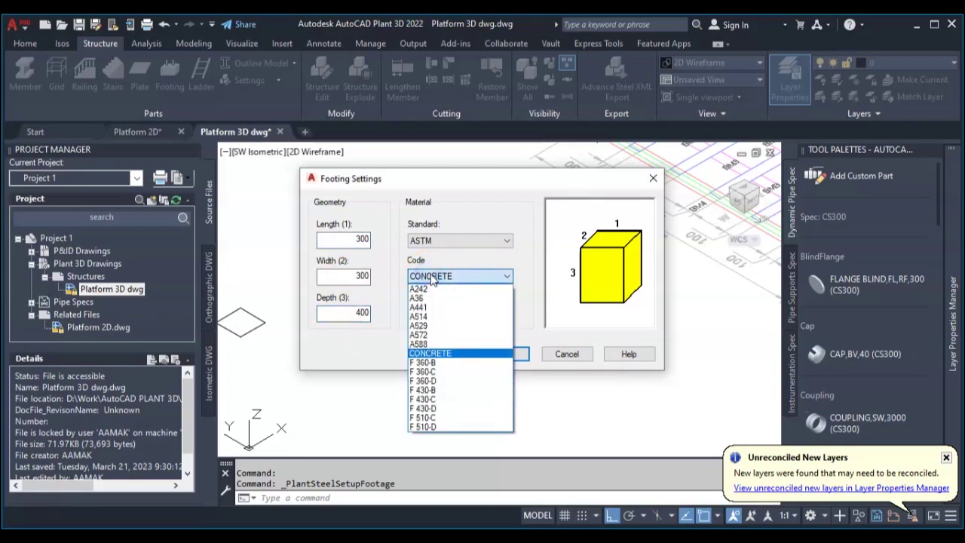
pyautogui.click(432, 278)
pyautogui.click(437, 240)
pyautogui.click(437, 240)
pyautogui.click(502, 356)
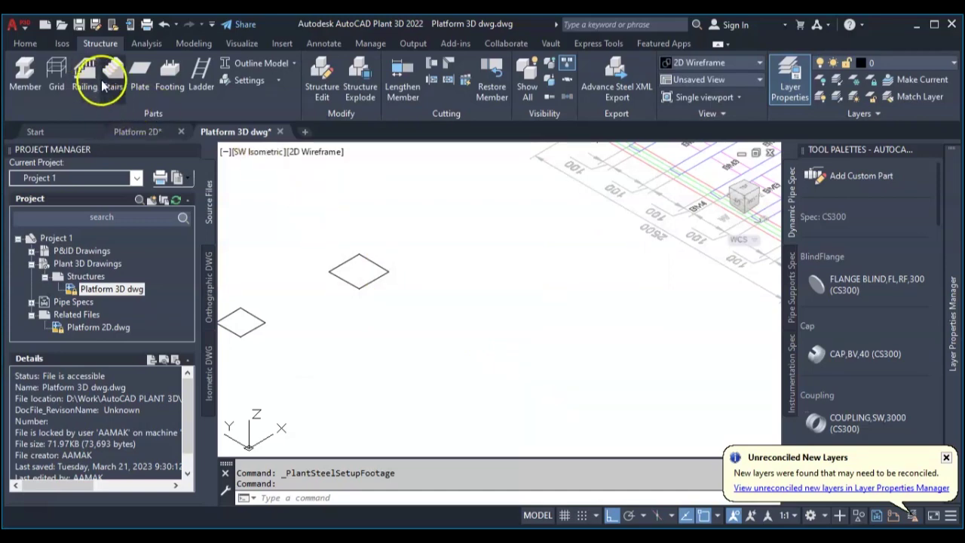
pyautogui.click(169, 72)
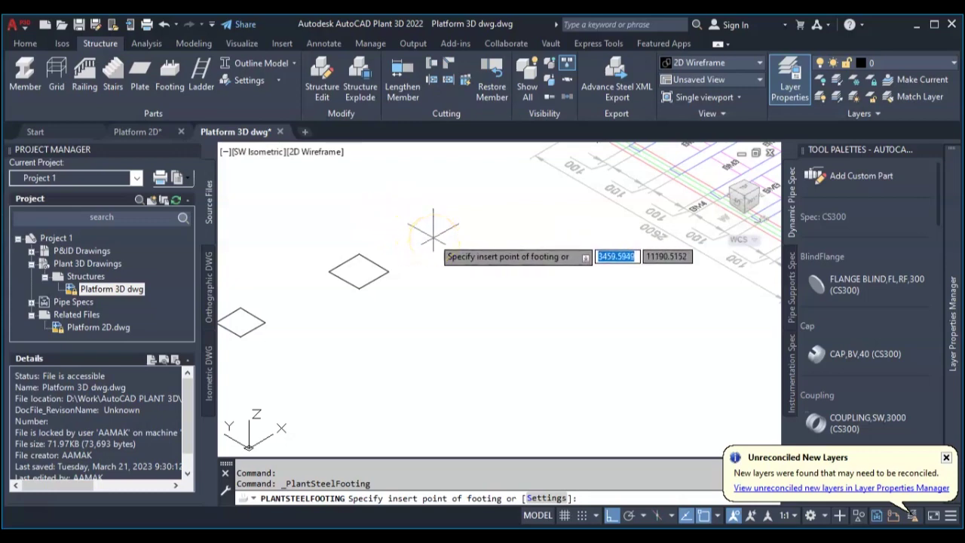
pyautogui.click(460, 221)
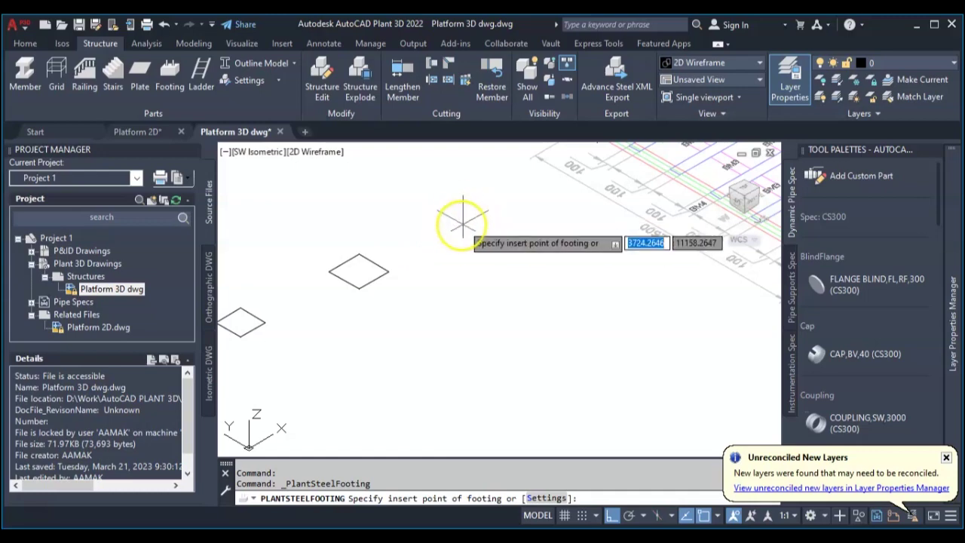
pyautogui.click(354, 272)
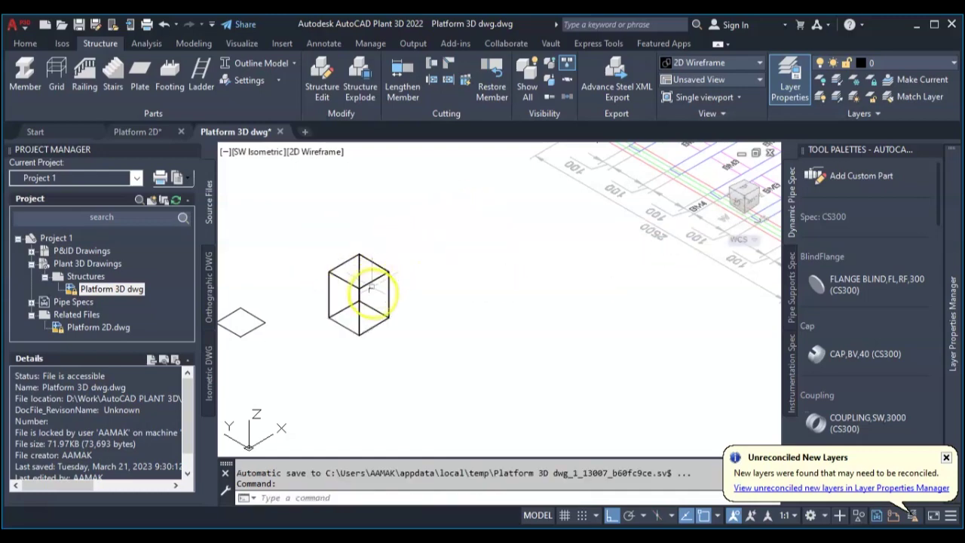
pyautogui.hotkey('ctrl', 'z')
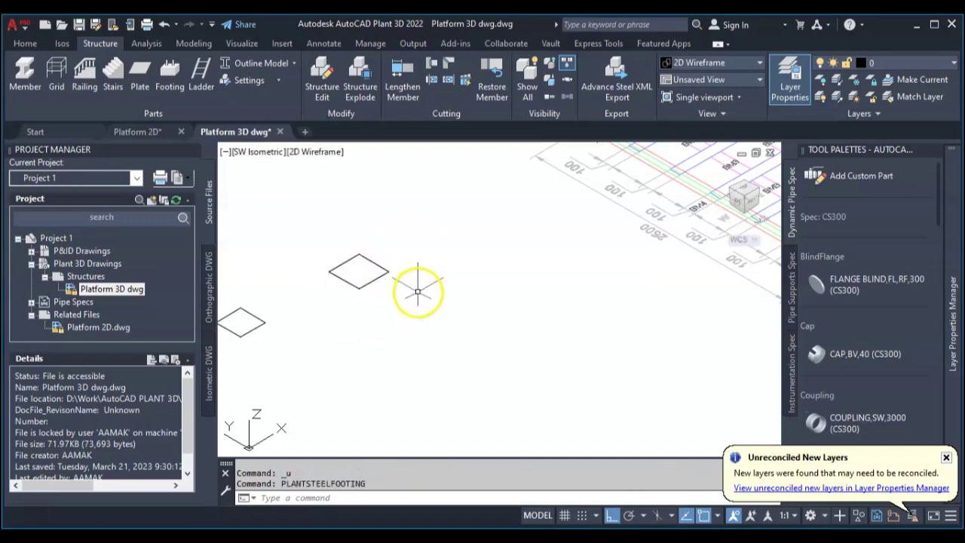
pyautogui.moveTo(410, 252); pyautogui.dragTo(388, 295, button='middle')
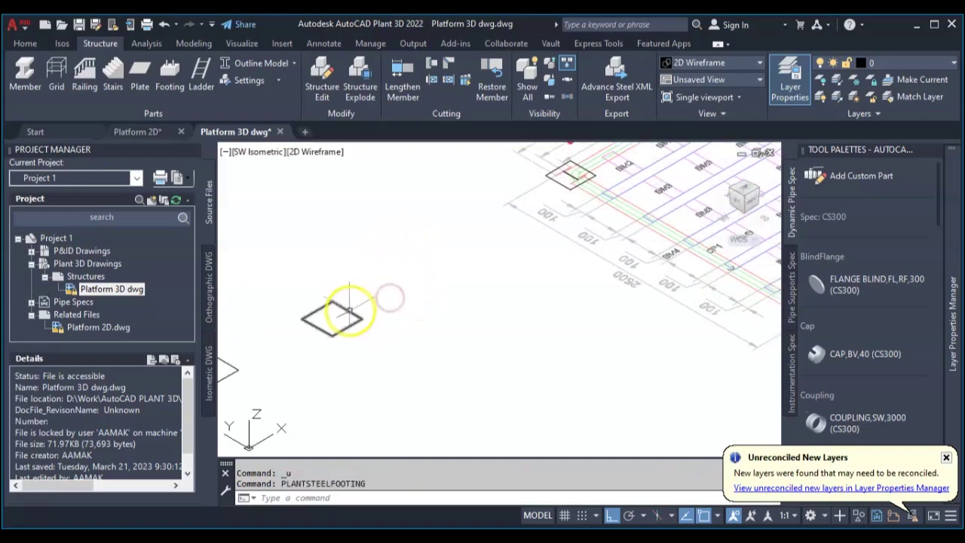
pyautogui.click(348, 311)
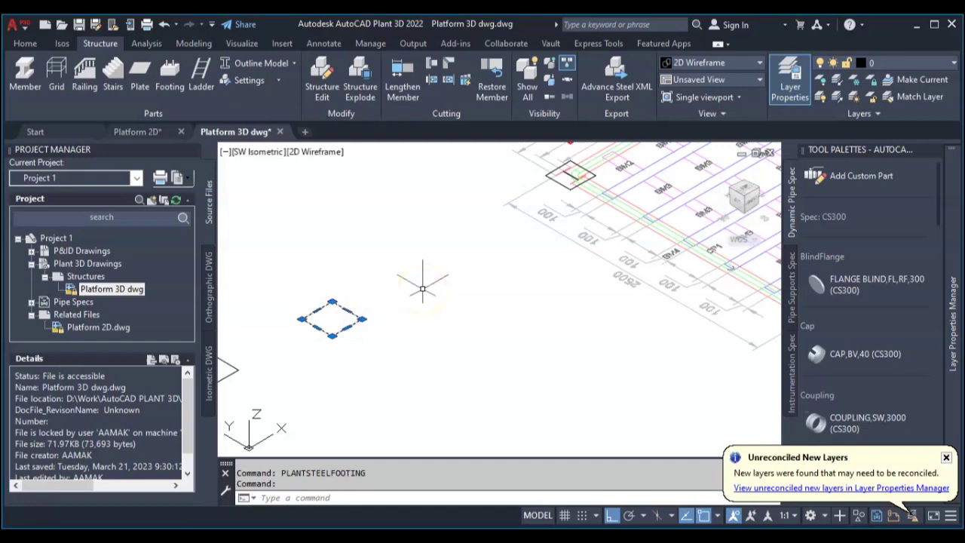
pyautogui.press('Escape')
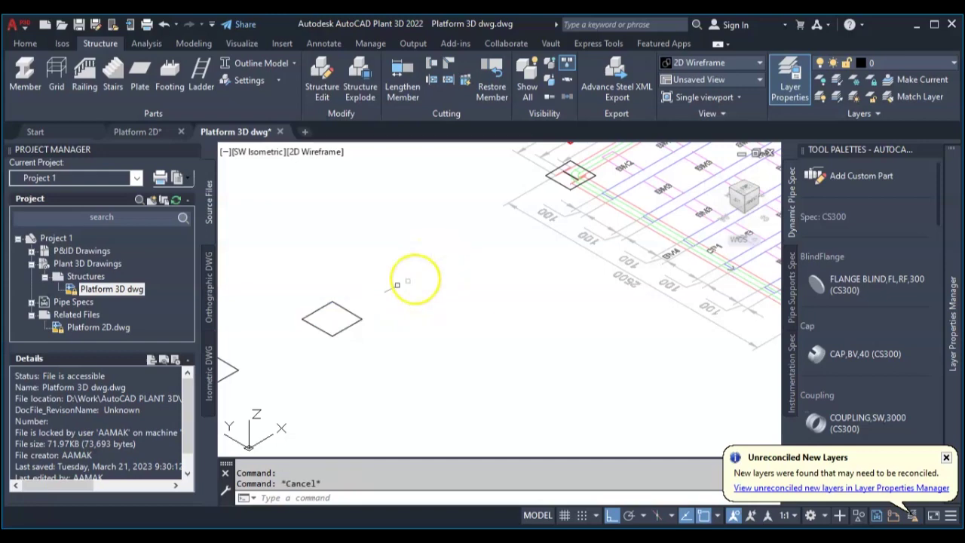
pyautogui.scroll(6, 448, 270)
pyautogui.click(466, 294)
pyautogui.write('m')
pyautogui.press('Return')
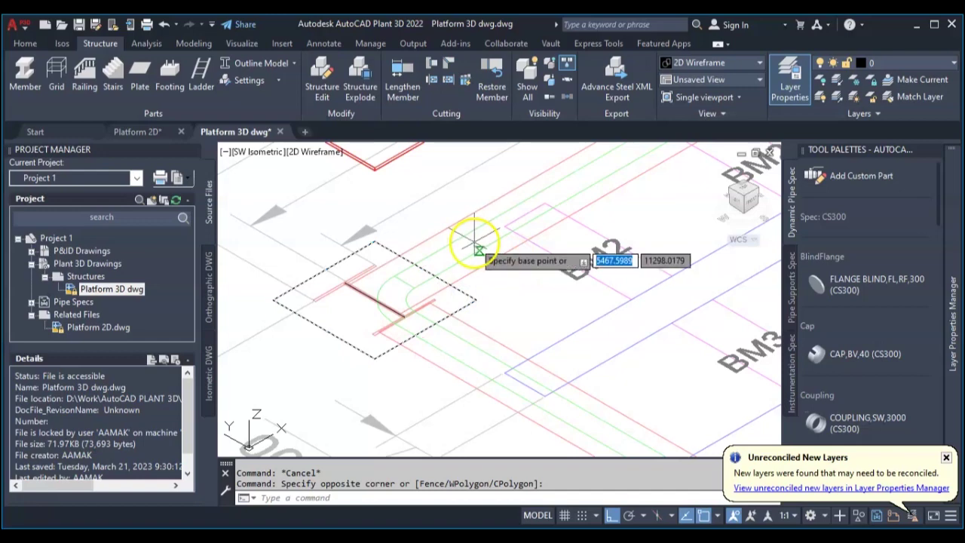
pyautogui.click(475, 299)
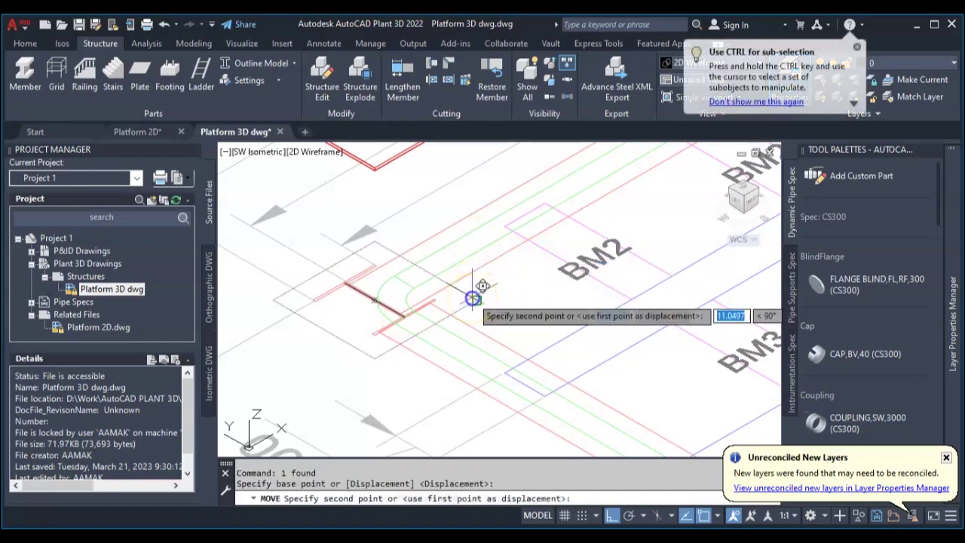
pyautogui.write('400')
pyautogui.press('Return')
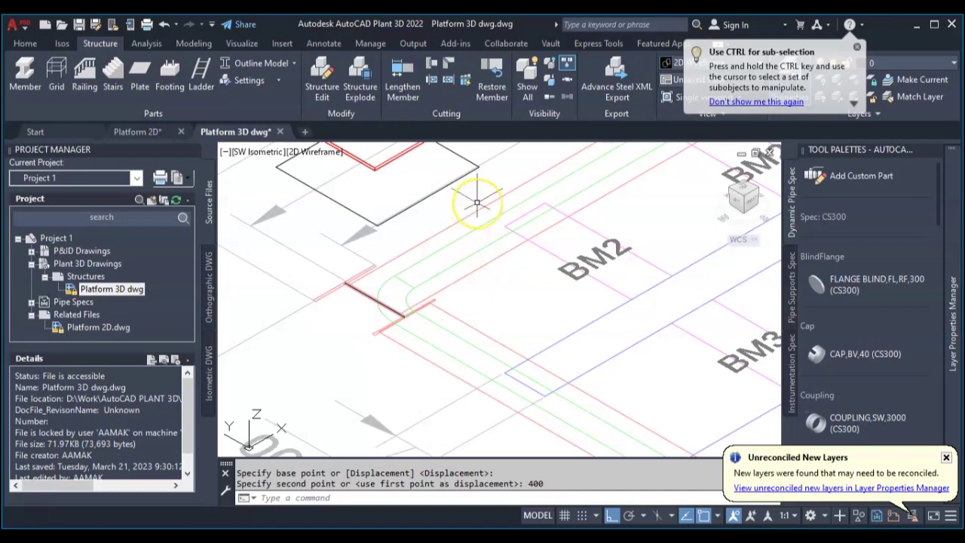
pyautogui.scroll(-1, 477, 202)
pyautogui.moveTo(478, 206); pyautogui.dragTo(475, 299, button='middle')
pyautogui.scroll(-1, 475, 300)
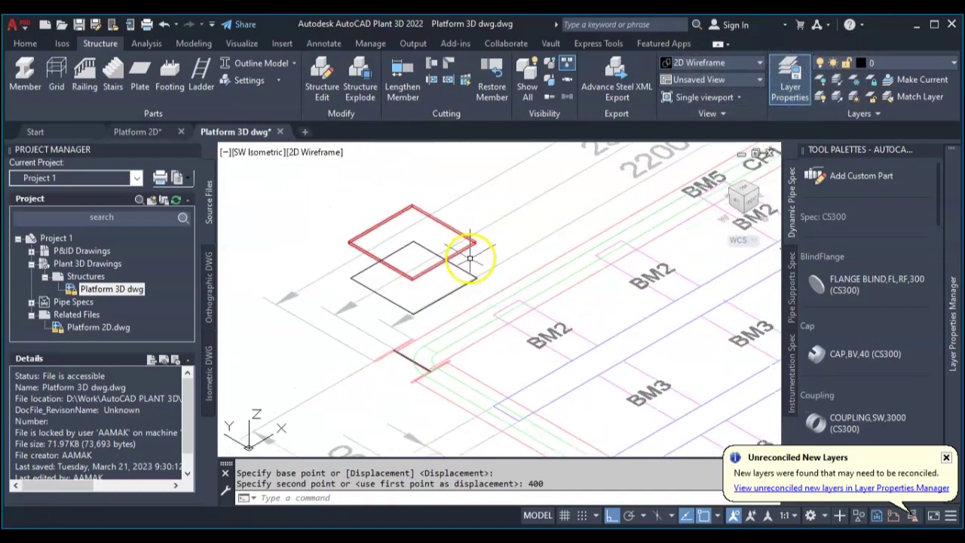
pyautogui.press('Escape')
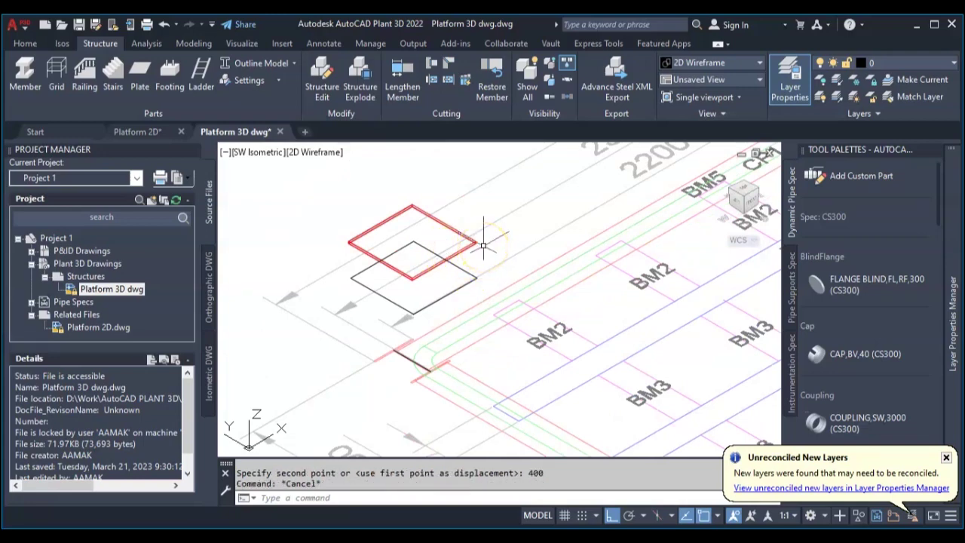
pyautogui.scroll(2, 484, 245)
pyautogui.moveTo(478, 374); pyautogui.dragTo(483, 245, button='middle')
pyautogui.press('space')
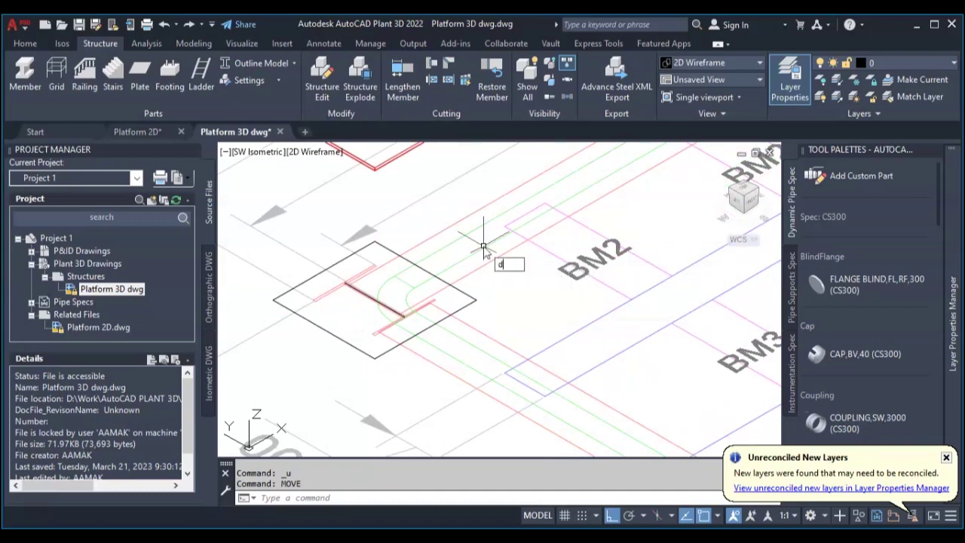
# Measure the diamond-to-red-member corner distance (400) with DIST, then dismiss the new-layers notice.
pyautogui.write('di')
pyautogui.press('space')
pyautogui.click(476, 299)
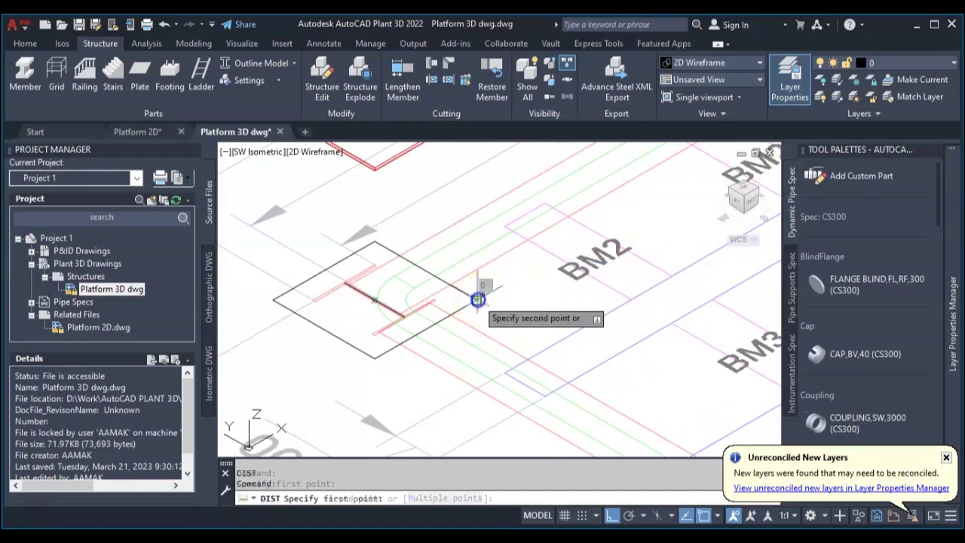
pyautogui.moveTo(486, 202); pyautogui.dragTo(452, 216, button='middle')
pyautogui.scroll(3, 443, 219)
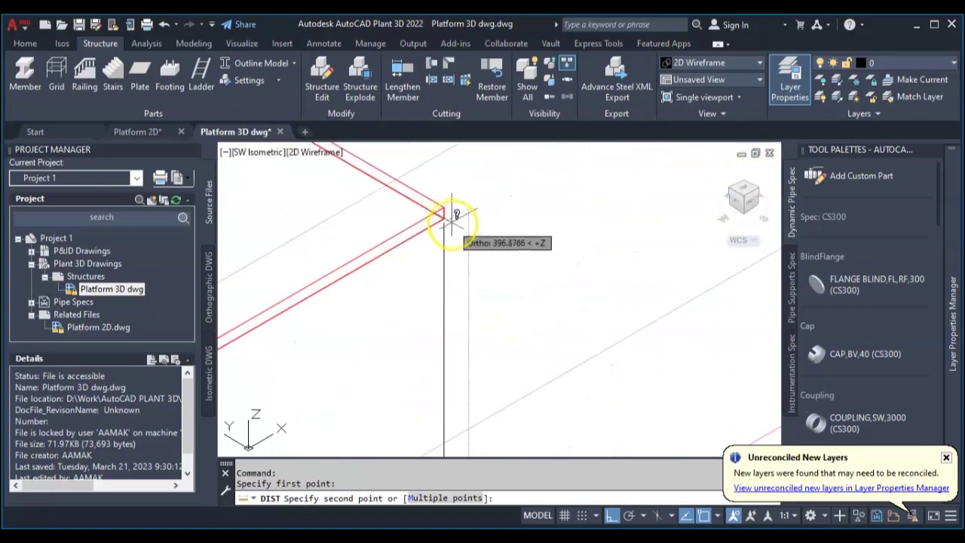
pyautogui.click(445, 218)
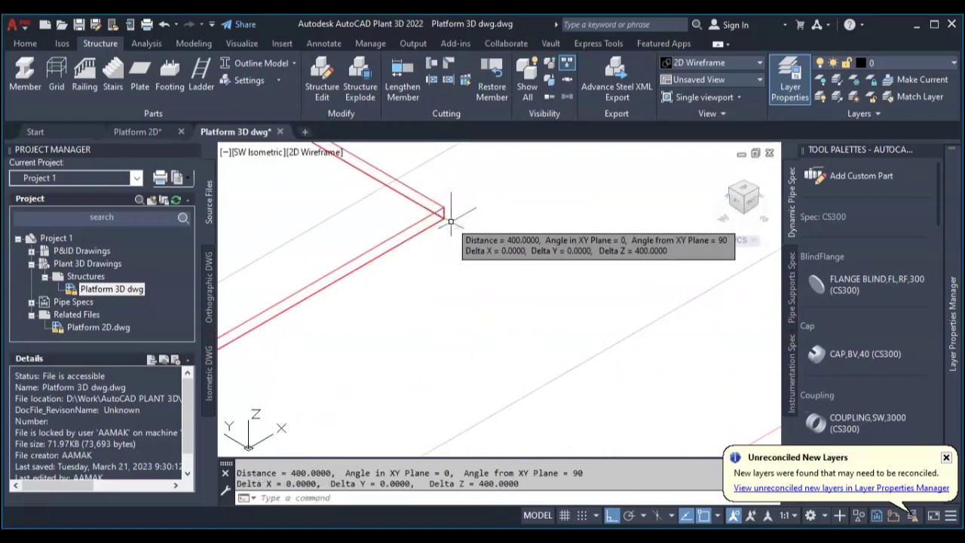
pyautogui.scroll(-4, 451, 221)
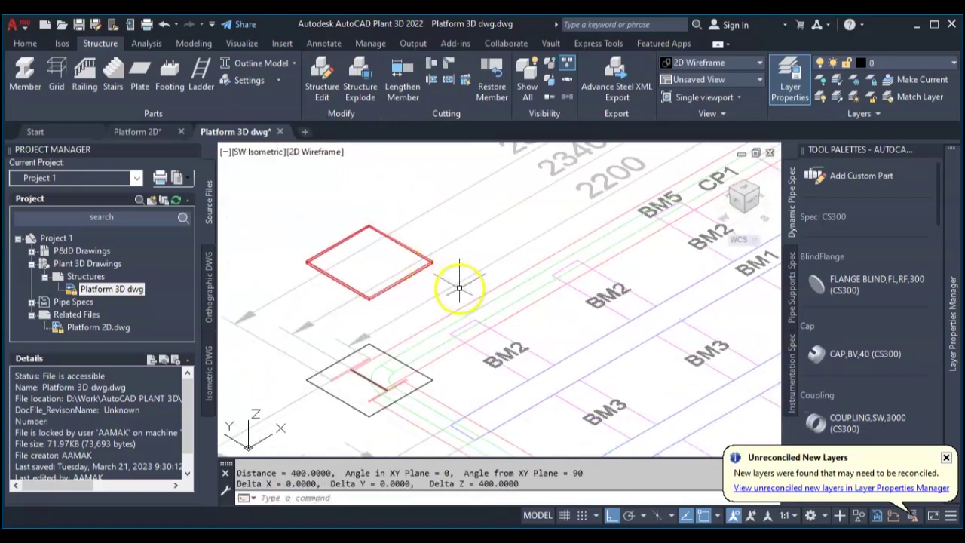
pyautogui.scroll(-2, 459, 284)
pyautogui.click(946, 459)
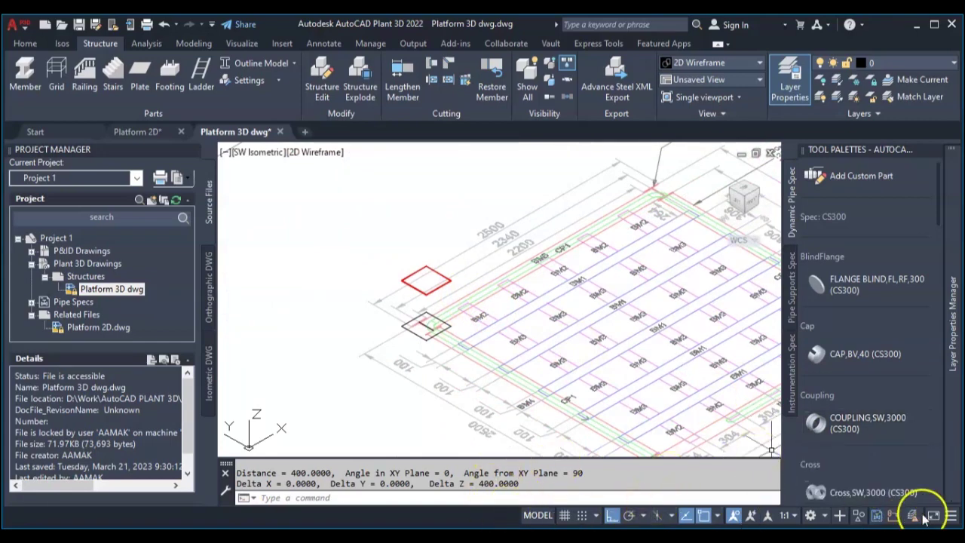
# Add LineWeight, Dynamic Input, Transparency, 3D Object Snap and Selection Cycling toggles to the status bar.
pyautogui.click(951, 517)
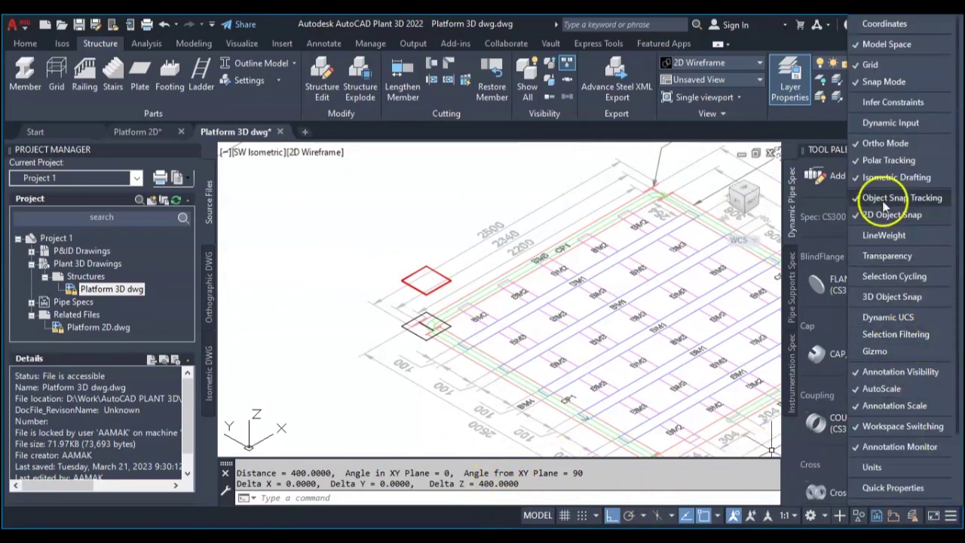
pyautogui.click(890, 236)
pyautogui.click(890, 123)
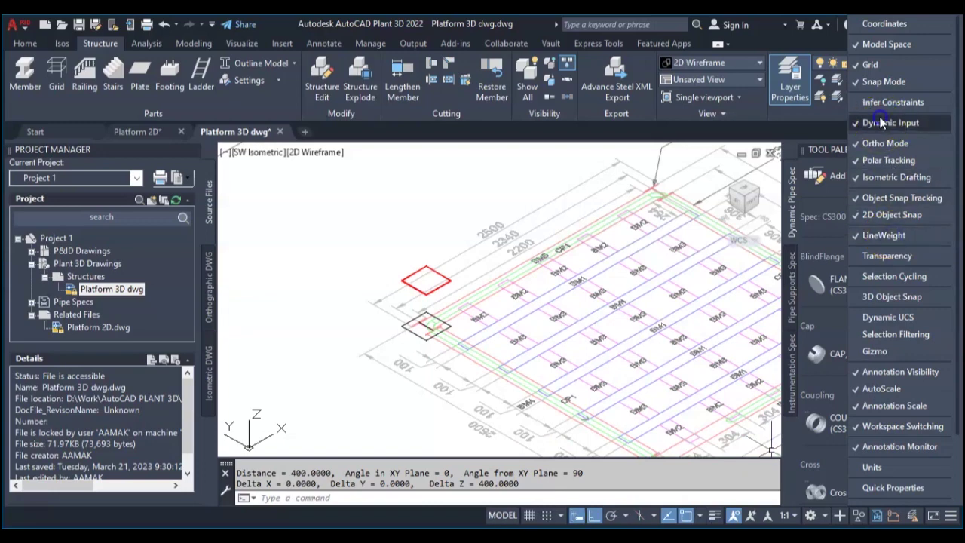
pyautogui.click(905, 300)
pyautogui.click(895, 258)
pyautogui.click(894, 276)
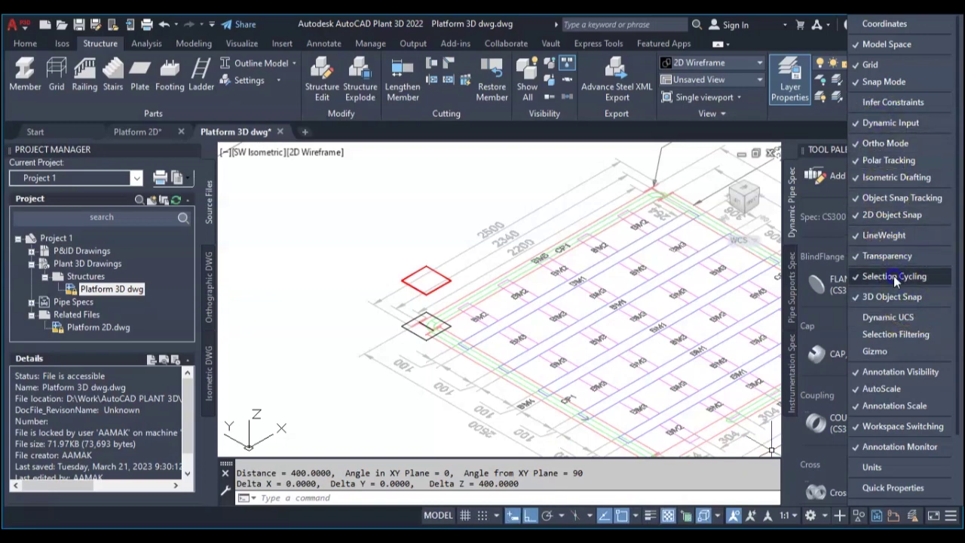
pyautogui.click(378, 528)
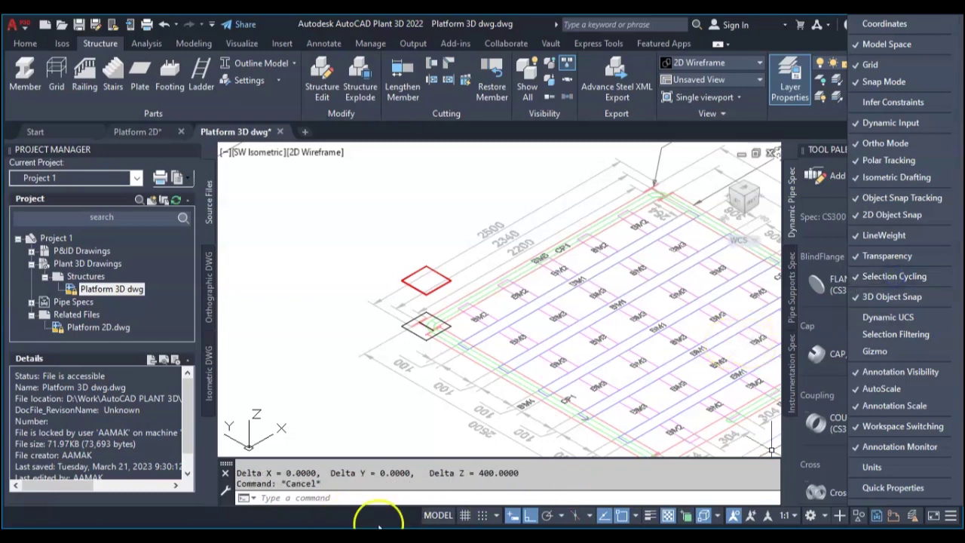
pyautogui.click(500, 524)
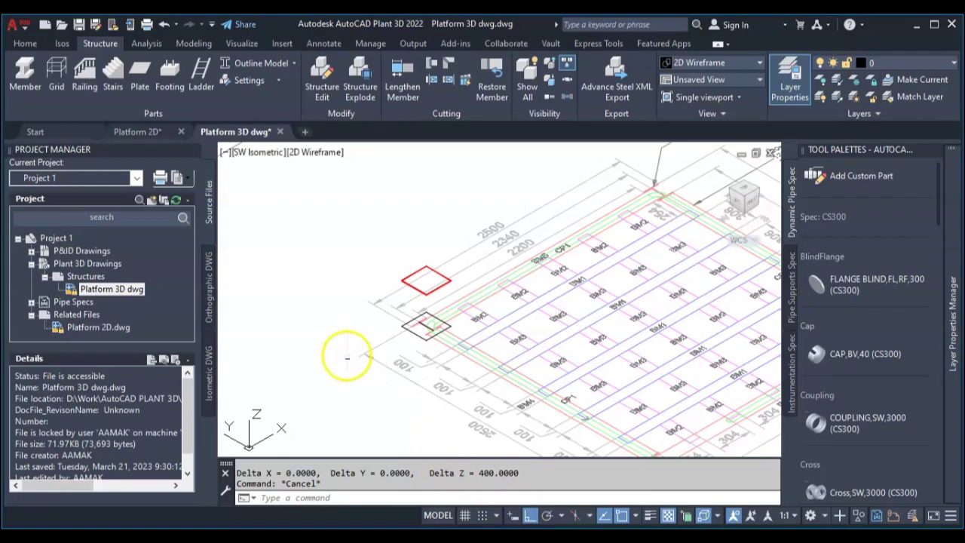
# Recentre and zoom the view on the squares, cancelling a stray selection.
pyautogui.moveTo(405, 350); pyautogui.dragTo(345, 344, button='middle')
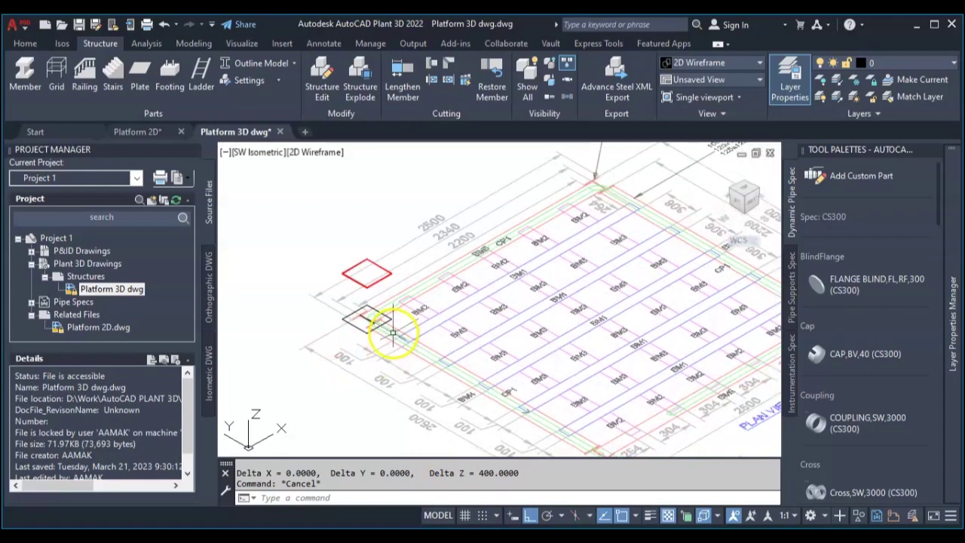
pyautogui.scroll(4, 388, 317)
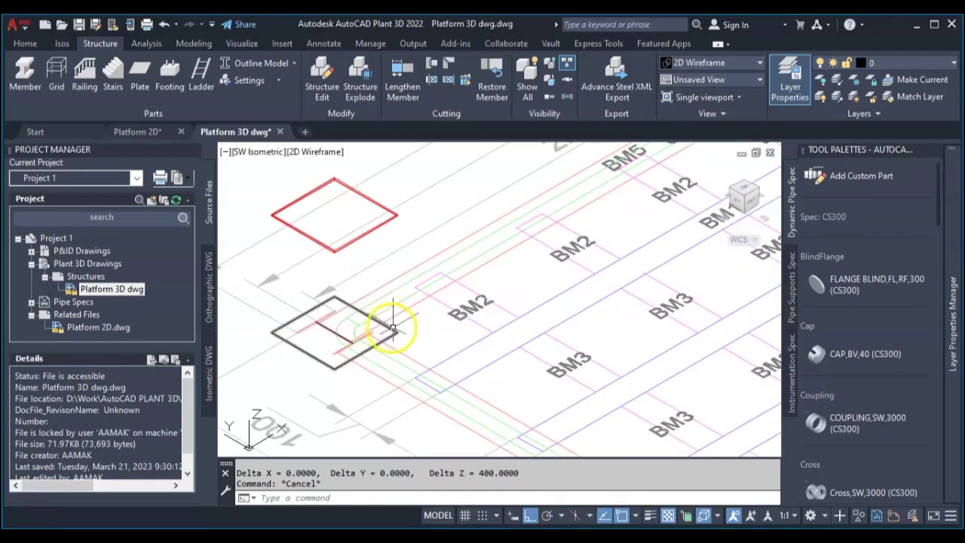
pyautogui.click(393, 328)
pyautogui.press('Escape')
# Move the black square outline 400 units straight up along Z.
pyautogui.click(395, 328)
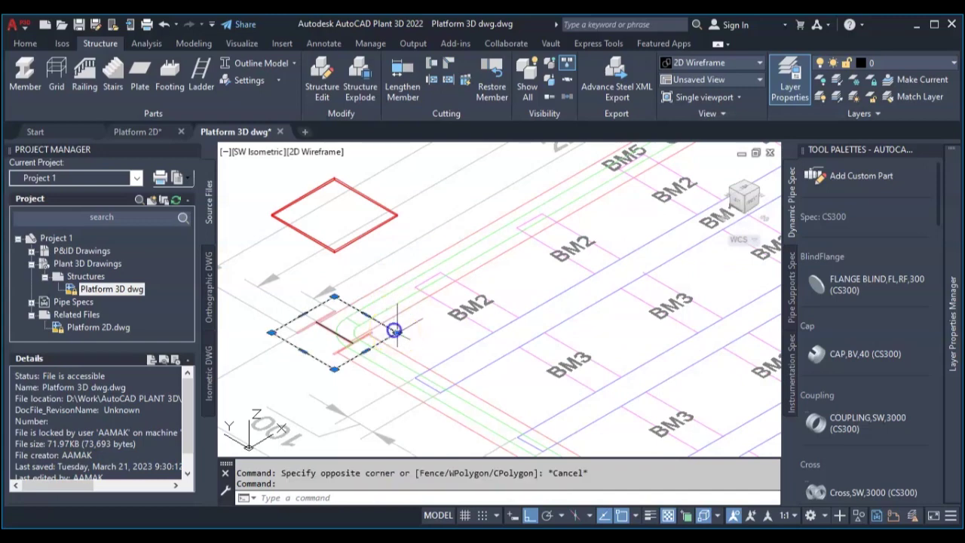
pyautogui.press('Return')
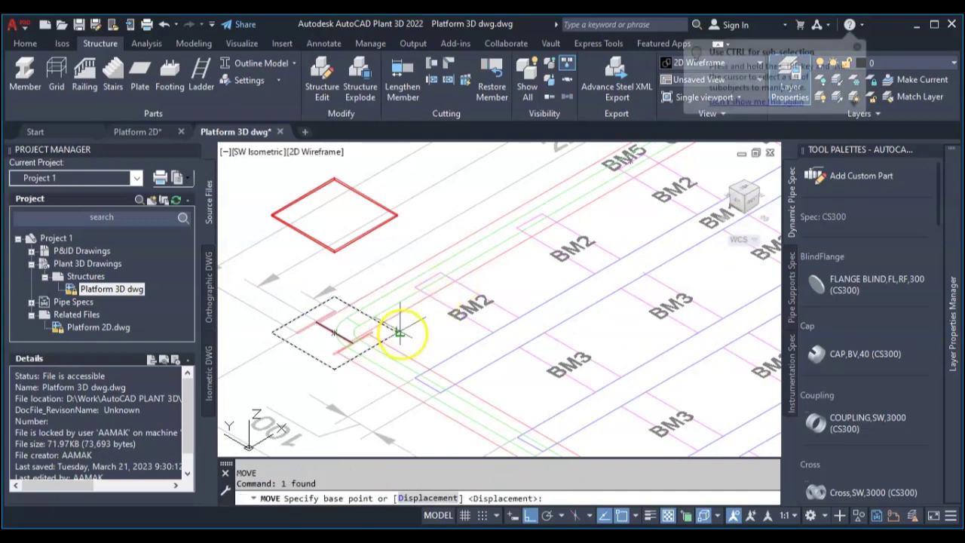
pyautogui.scroll(5, 397, 332)
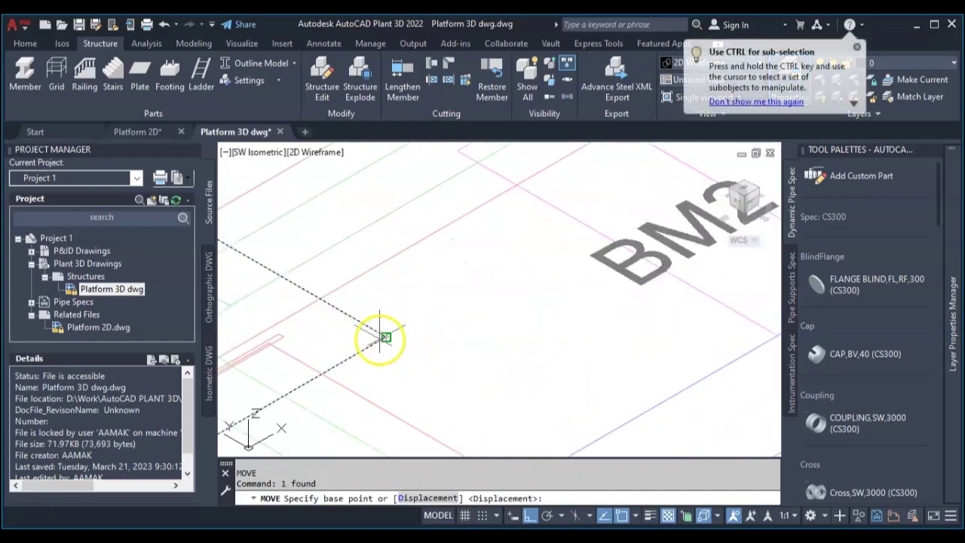
pyautogui.click(388, 339)
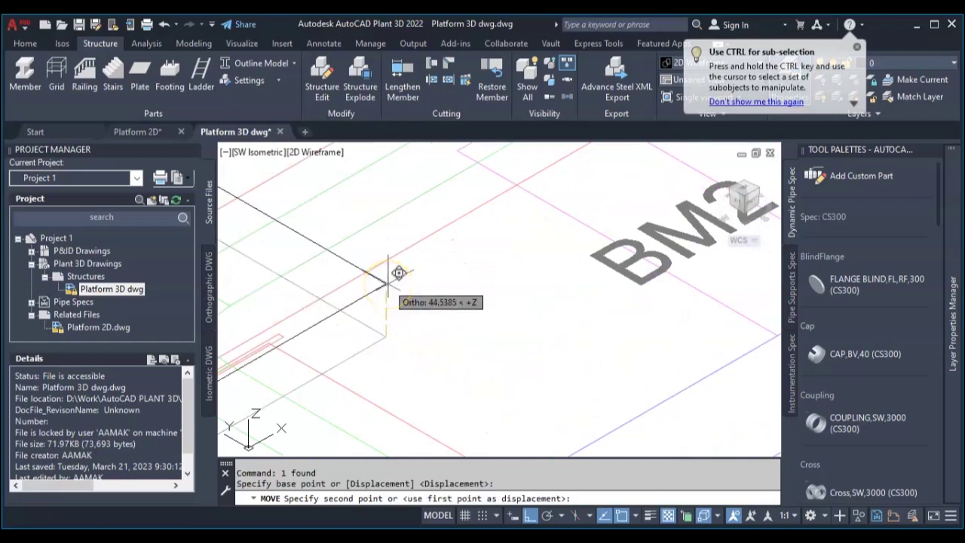
pyautogui.write('400')
pyautogui.press('Return')
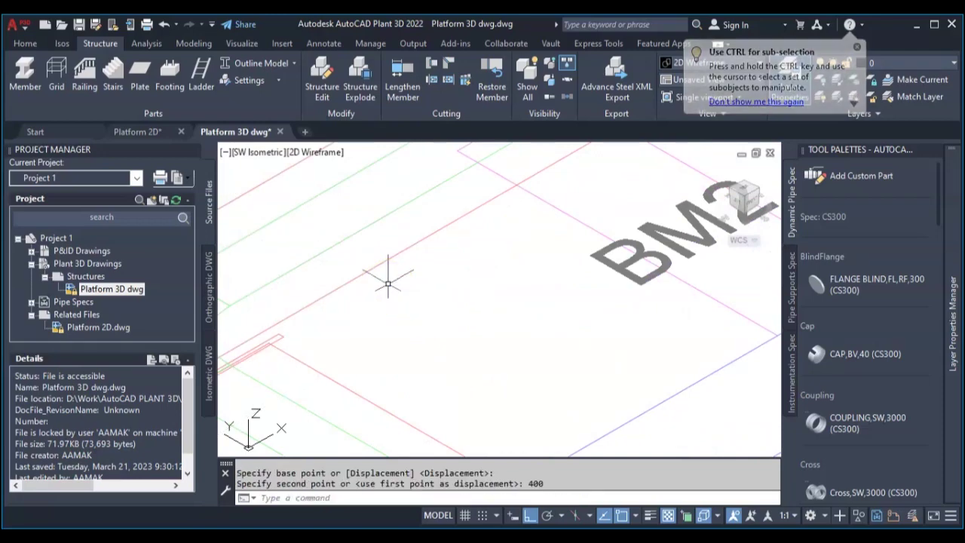
pyautogui.scroll(-5, 400, 301)
pyautogui.scroll(5, 392, 245)
pyautogui.scroll(4, 383, 238)
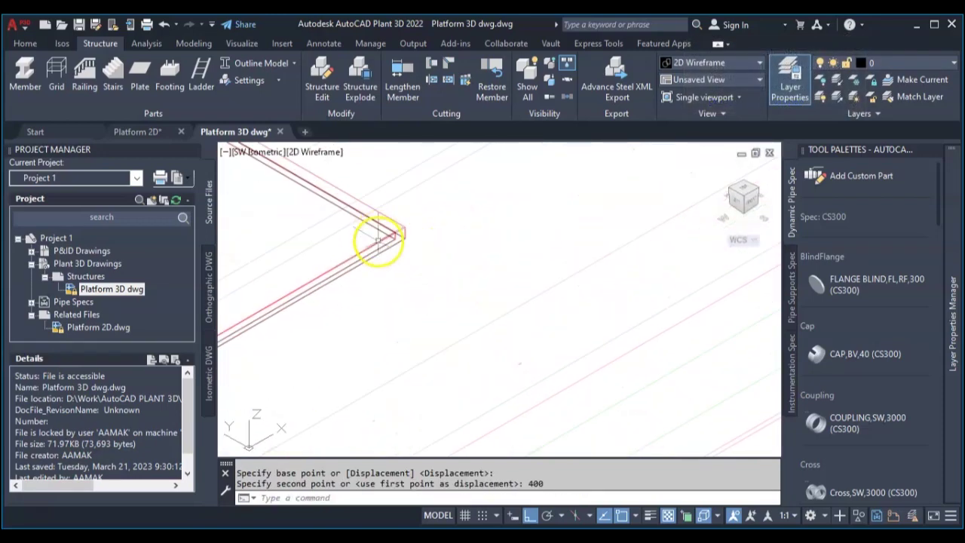
pyautogui.scroll(-6, 417, 253)
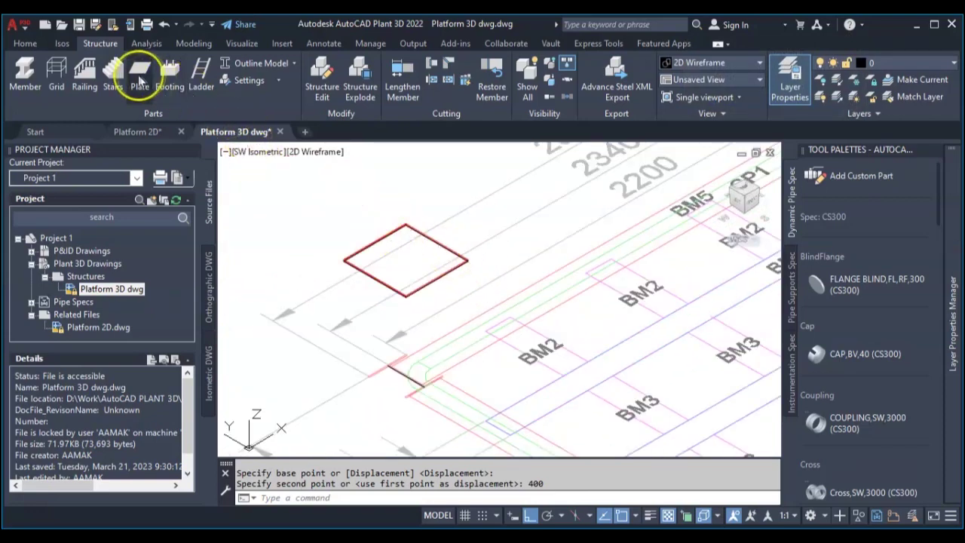
# Place a single footing at the centre of the red square.
pyautogui.click(169, 74)
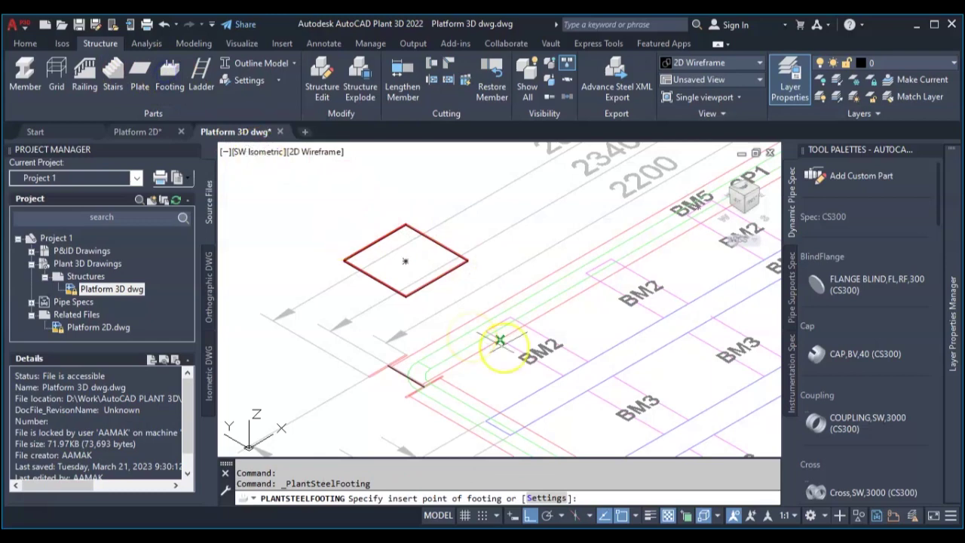
pyautogui.click(405, 260)
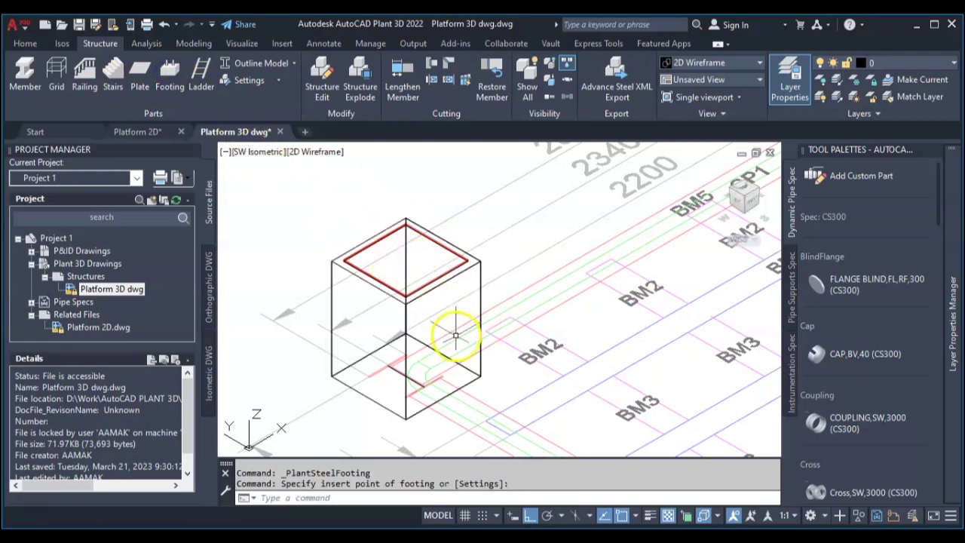
pyautogui.press('Escape')
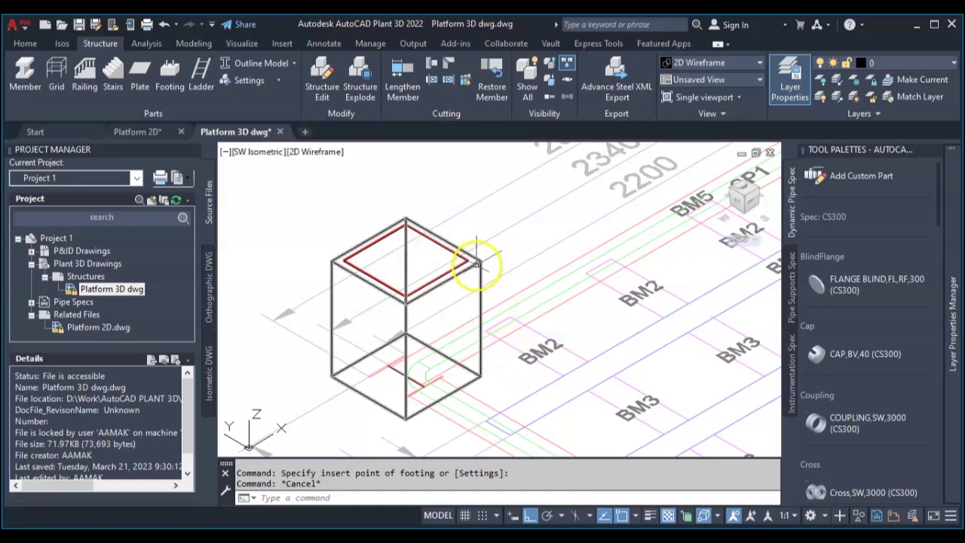
# Inspect the footing in Conceptual style, then return to 2D Wireframe.
pyautogui.click(326, 154)
pyautogui.click(381, 175)
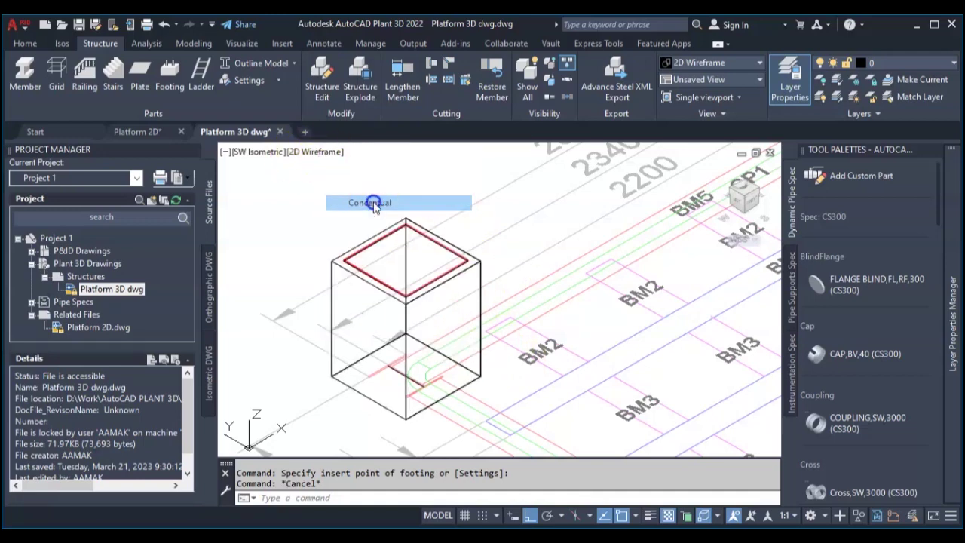
pyautogui.moveTo(506, 271)
pyautogui.keyDown('shift'); pyautogui.mouseDown(button='middle')
pyautogui.moveTo(492, 246)
pyautogui.moveTo(496, 226)
pyautogui.moveTo(515, 241)
pyautogui.moveTo(512, 268)
pyautogui.moveTo(478, 271)
pyautogui.moveTo(500, 287)
pyautogui.mouseUp(button='middle'); pyautogui.keyUp('shift')
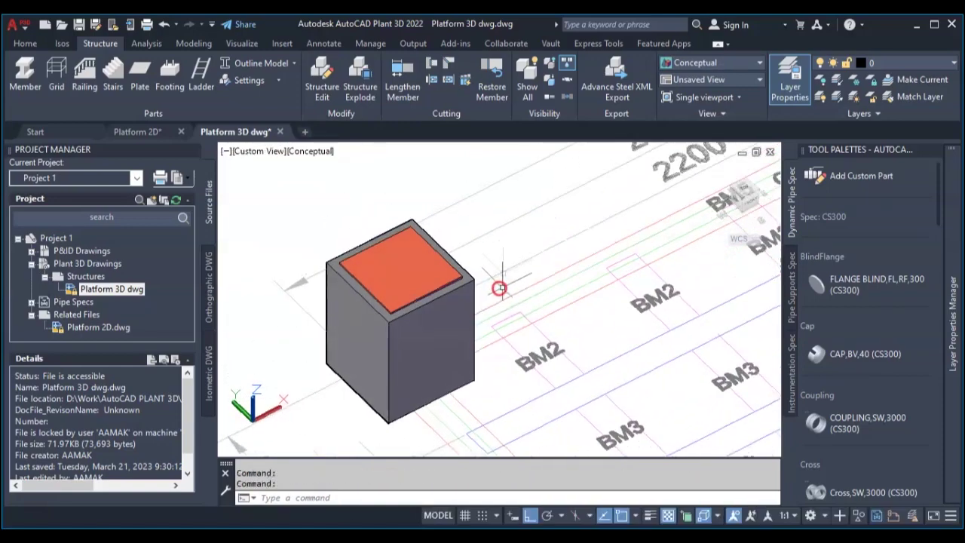
pyautogui.click(326, 152)
pyautogui.click(342, 187)
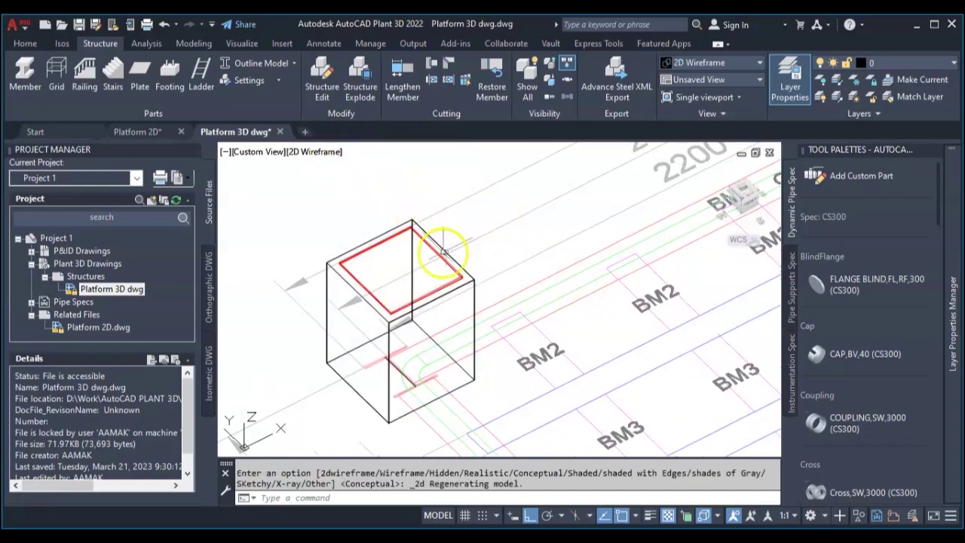
pyautogui.keyDown('shift'); pyautogui.moveTo(483, 251); pyautogui.dragTo(457, 204, button='middle'); pyautogui.keyUp('shift')
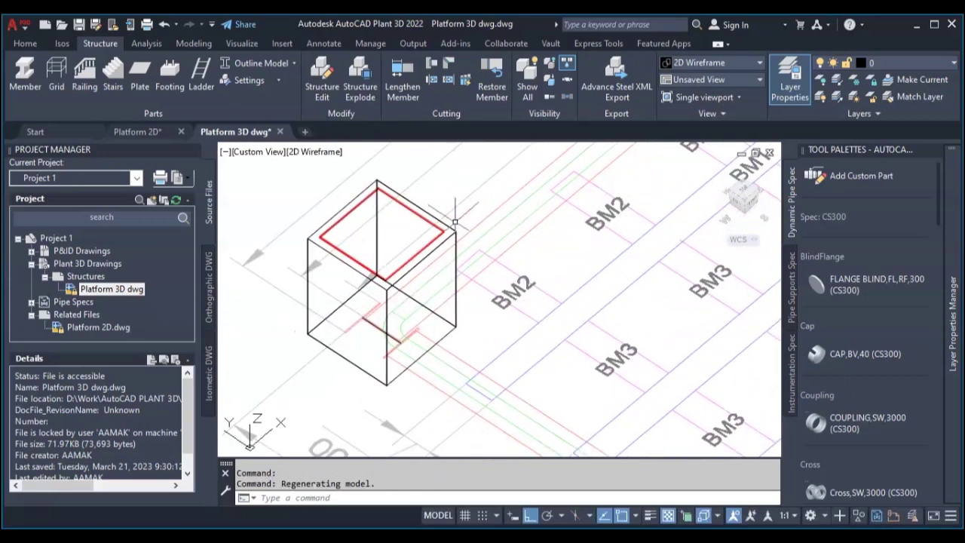
pyautogui.moveTo(452, 214); pyautogui.dragTo(444, 222, button='middle')
# Switch to the south-west isometric view and window-select the footing and plate.
pyautogui.click(745, 202)
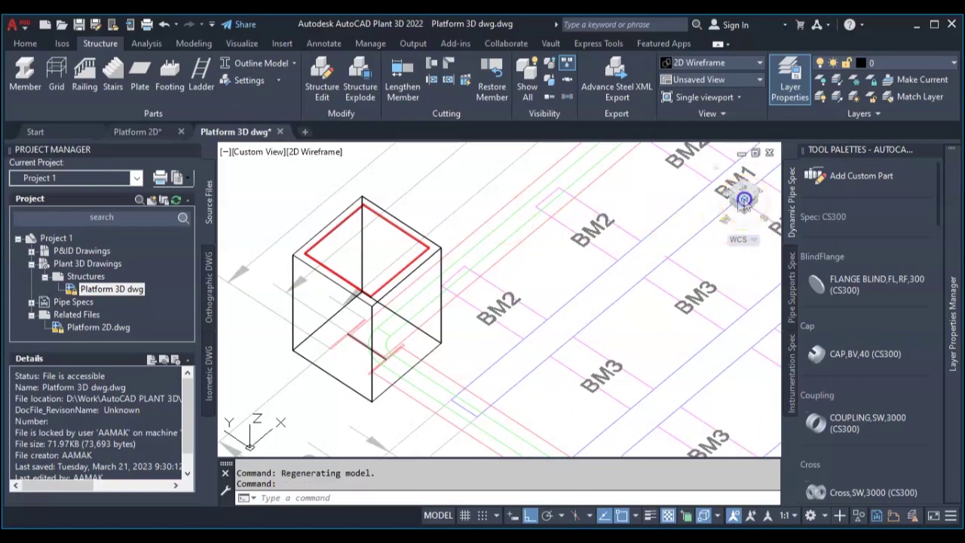
pyautogui.scroll(10, 404, 311)
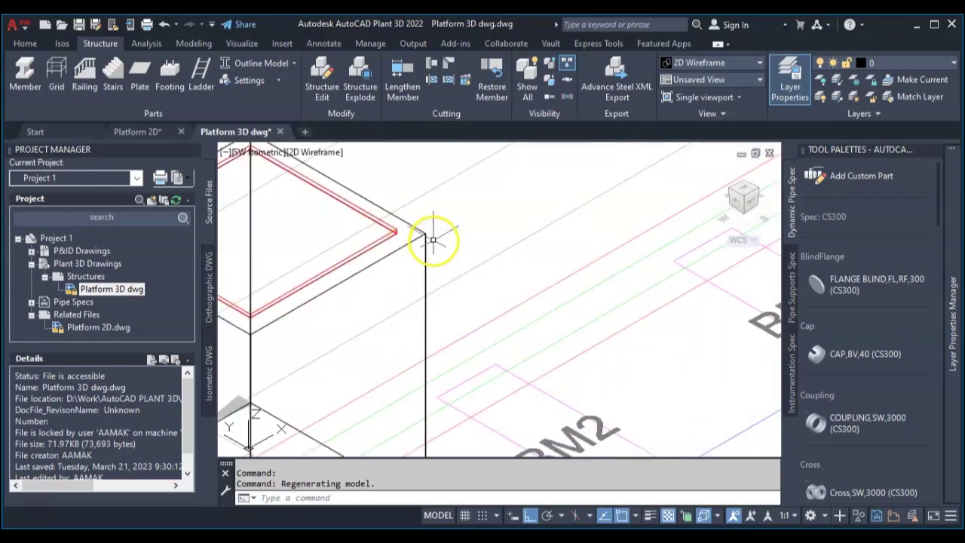
pyautogui.click(434, 239)
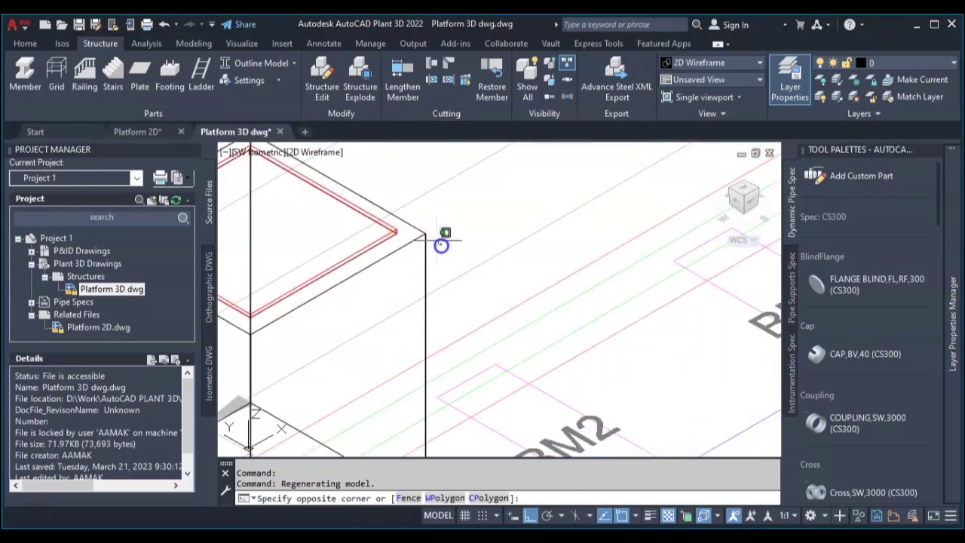
pyautogui.click(394, 230)
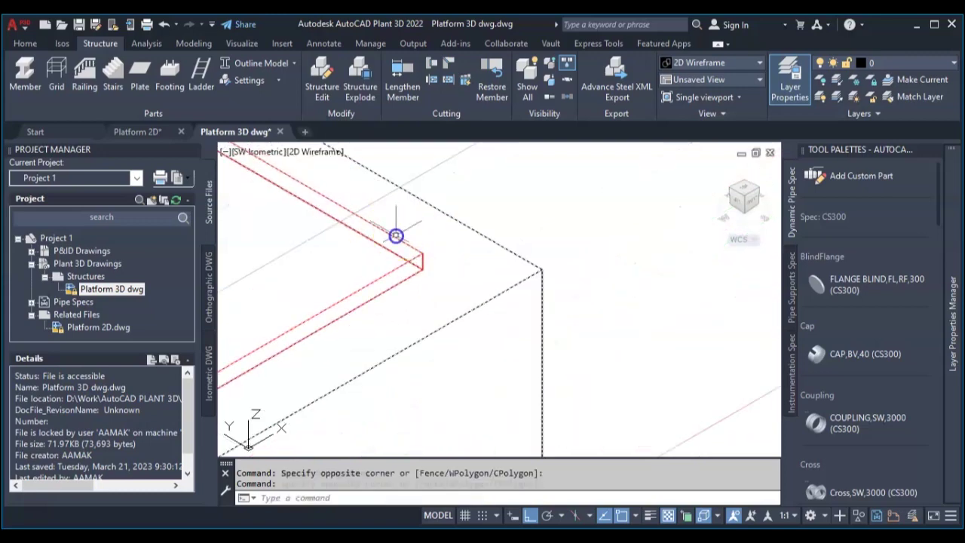
pyautogui.scroll(-7, 422, 227)
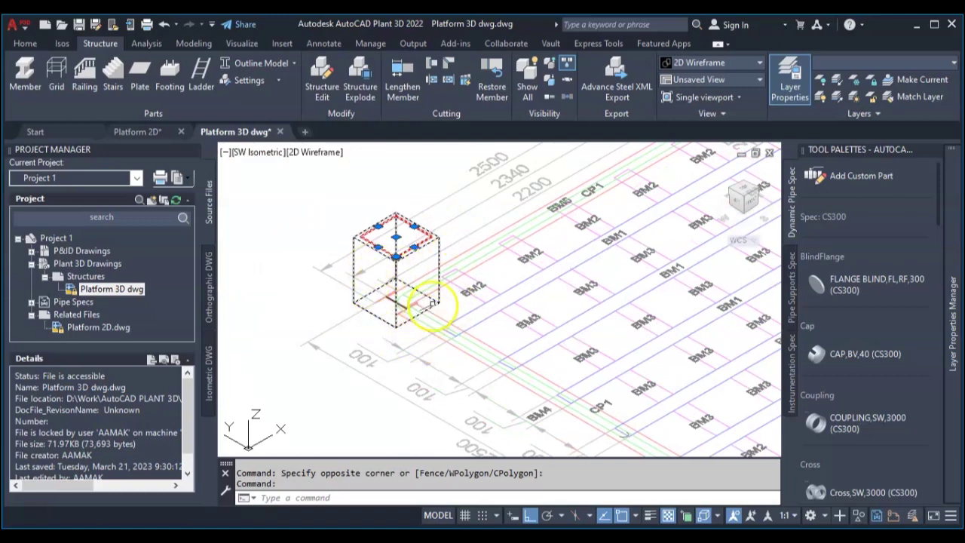
pyautogui.scroll(4, 433, 303)
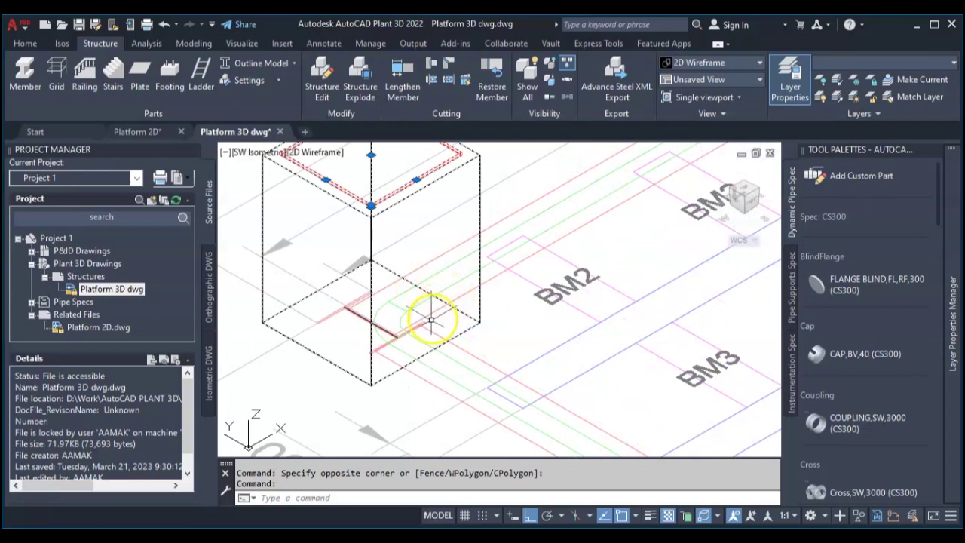
pyautogui.scroll(5, 443, 318)
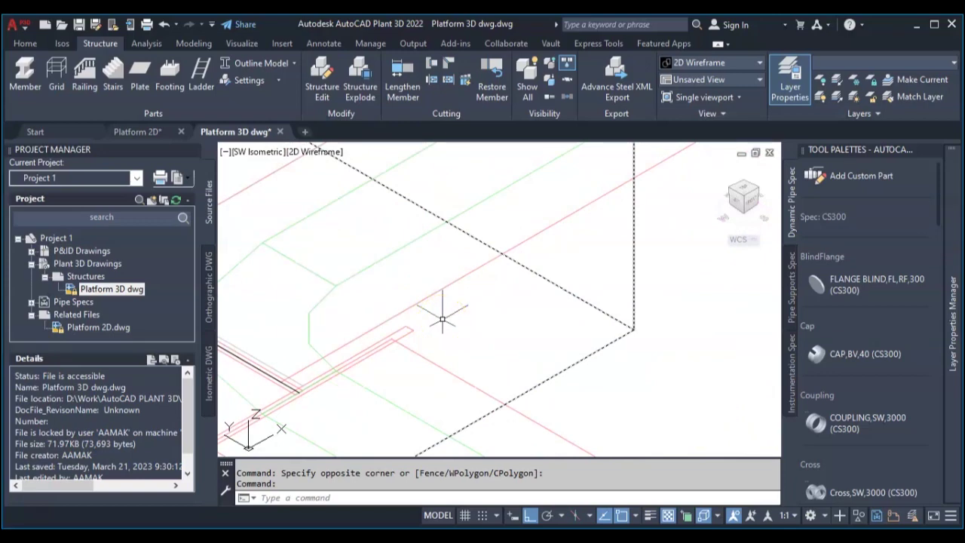
pyautogui.press('Return')
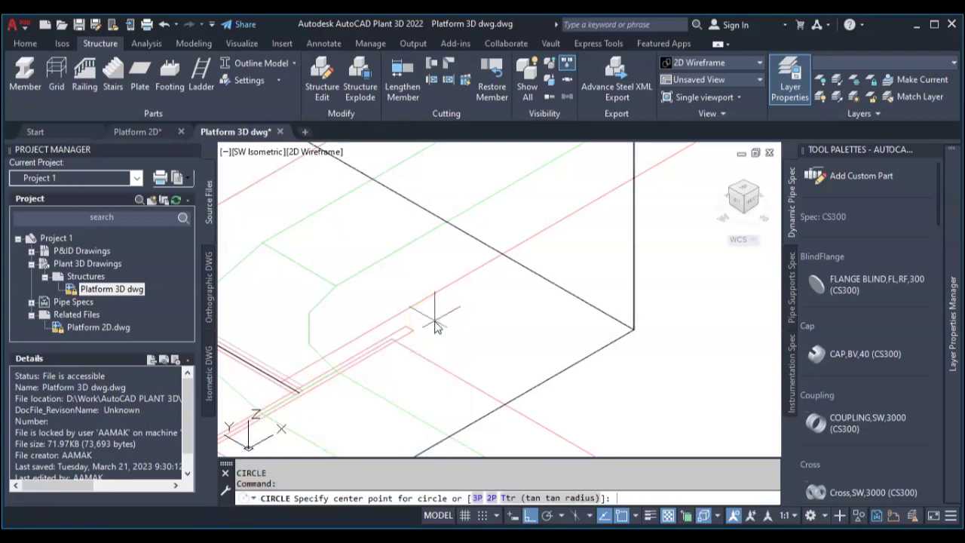
pyautogui.doubleClick(409, 329)
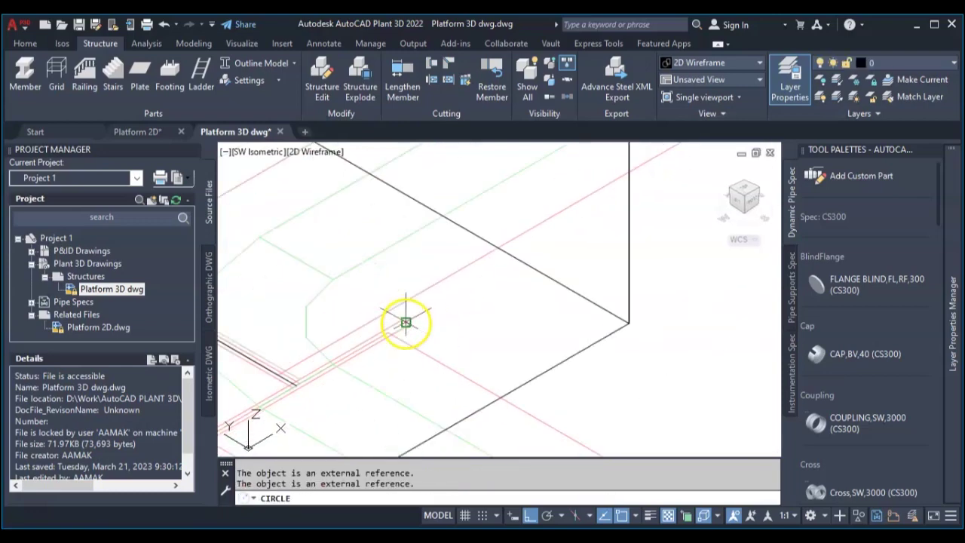
pyautogui.moveTo(300, 388); pyautogui.dragTo(402, 305, button='middle')
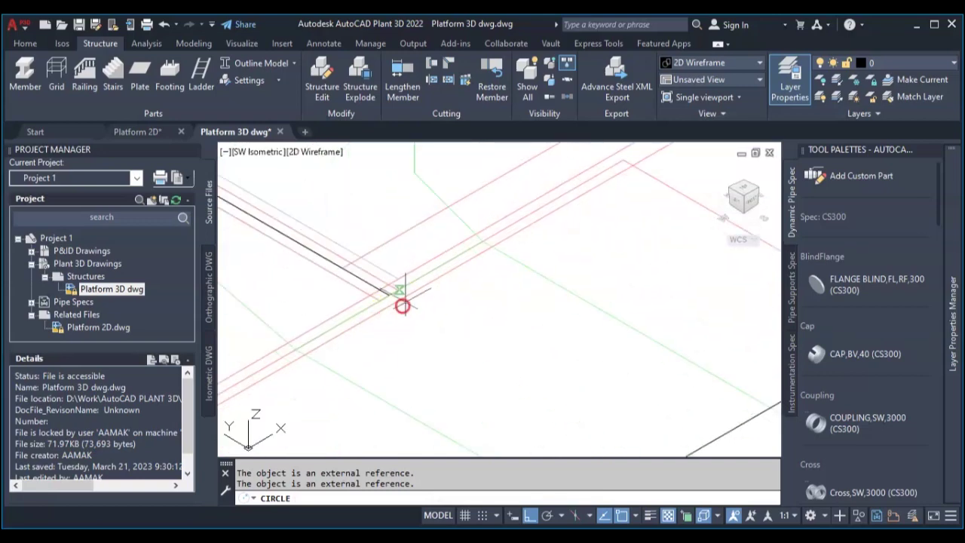
pyautogui.scroll(2, 371, 313)
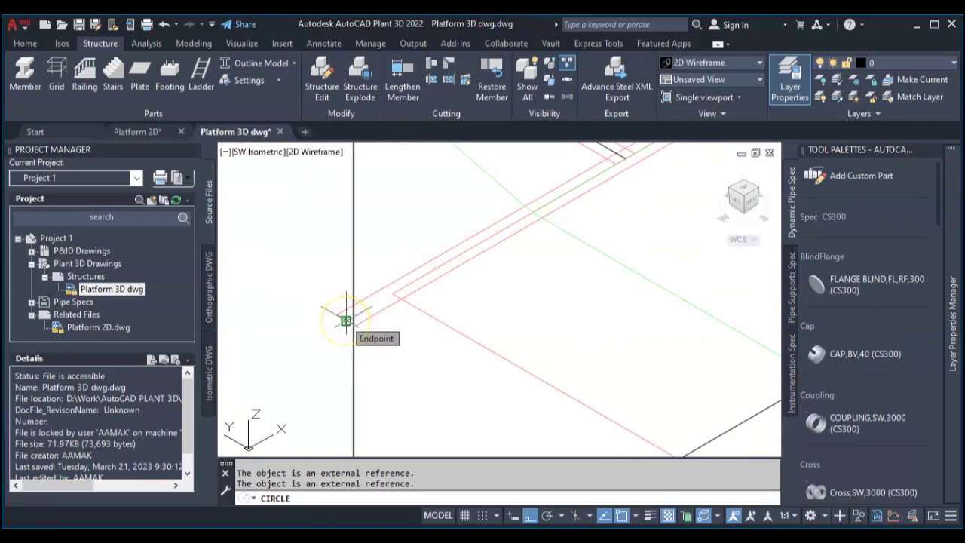
pyautogui.click(346, 321)
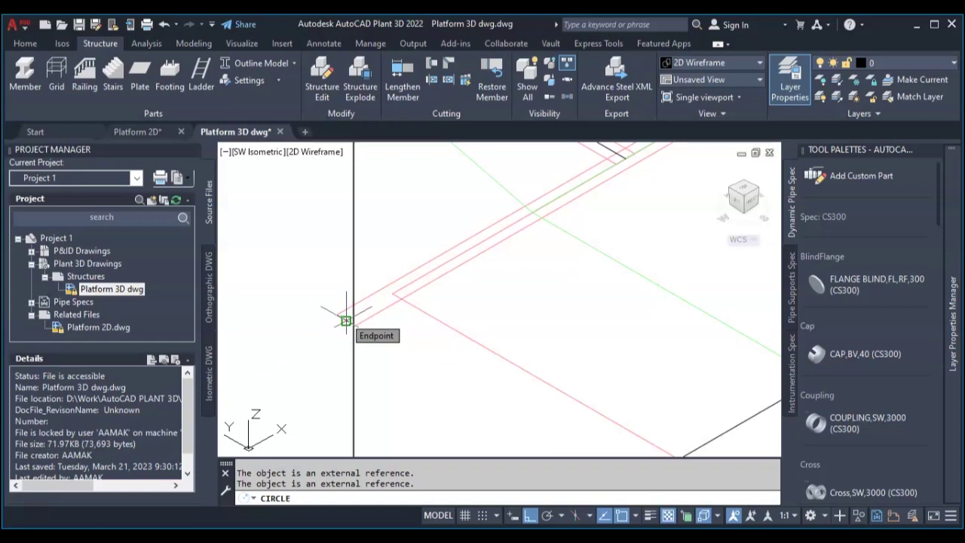
pyautogui.click(346, 320)
pyautogui.scroll(-6, 346, 320)
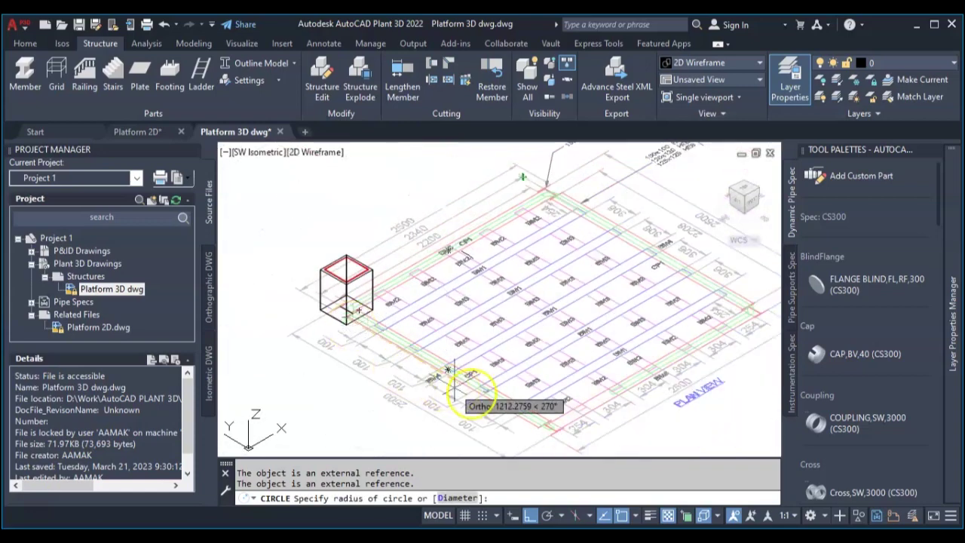
pyautogui.press('Escape')
pyautogui.scroll(8, 374, 292)
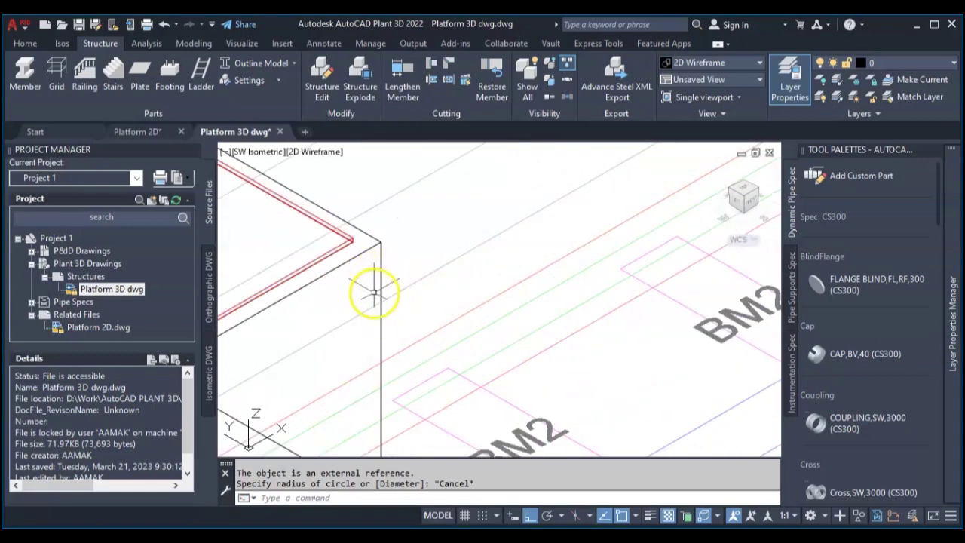
# Window-select the footing's plate members and copy them from the corner endpoint base point.
pyautogui.click(388, 264)
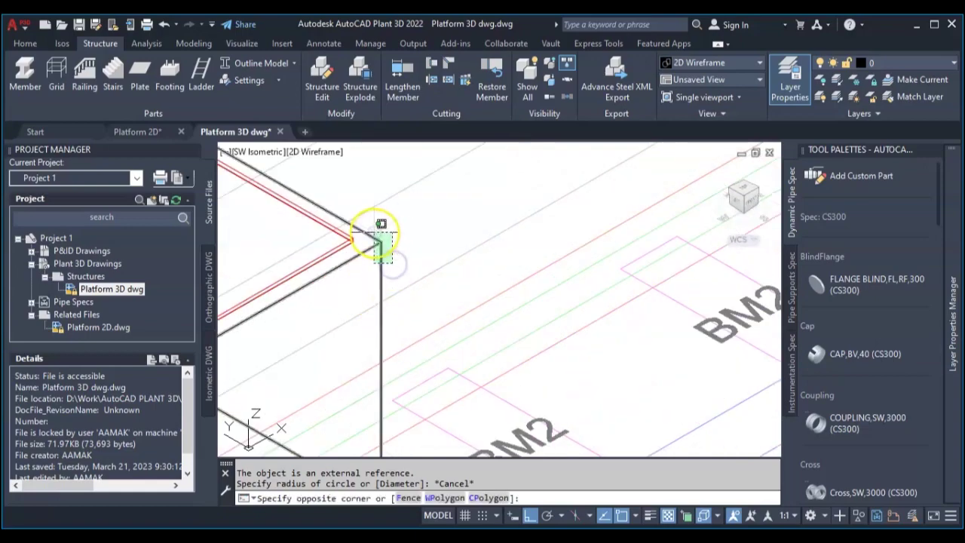
pyautogui.scroll(3, 354, 238)
pyautogui.click(344, 216)
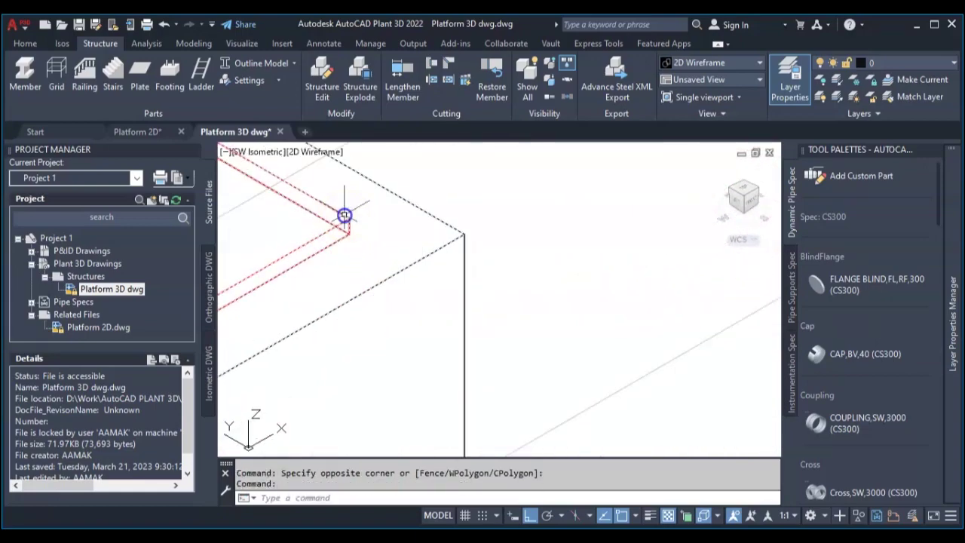
pyautogui.write('co')
pyautogui.press('Return')
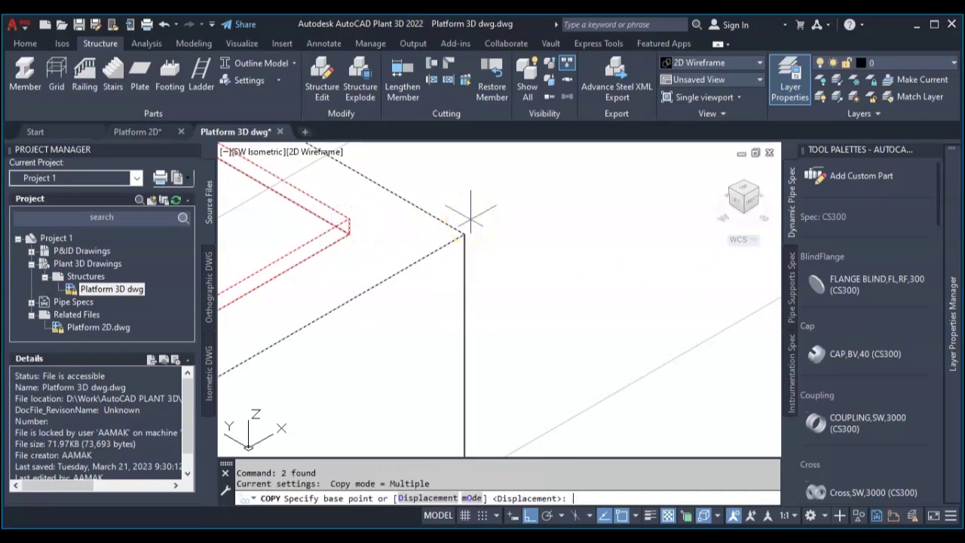
pyautogui.scroll(-4, 498, 234)
pyautogui.scroll(6, 473, 291)
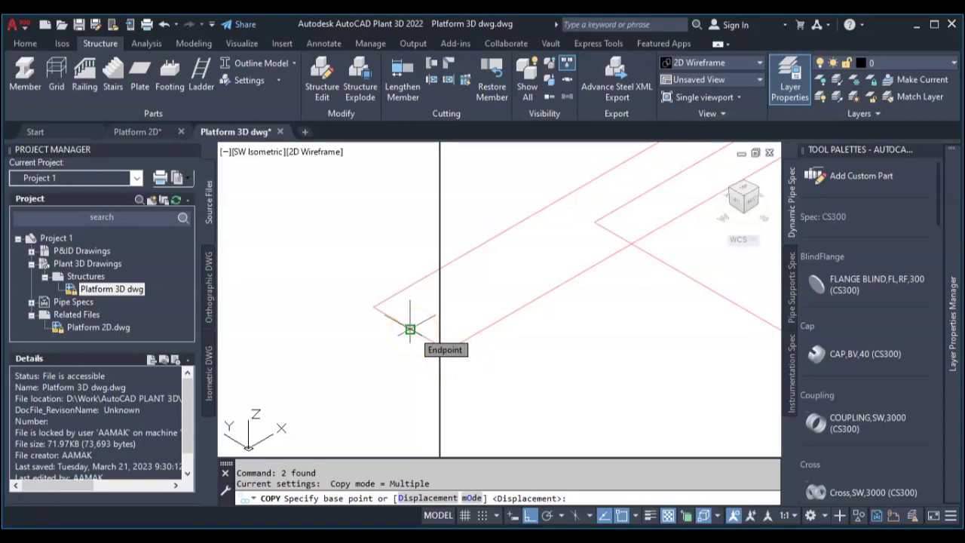
pyautogui.click(410, 330)
# Place copies at two more platform corners and end the copy command.
pyautogui.scroll(-5, 412, 331)
pyautogui.scroll(-3, 414, 331)
pyautogui.scroll(3, 442, 285)
pyautogui.scroll(2, 472, 323)
pyautogui.scroll(2, 528, 320)
pyautogui.scroll(4, 532, 311)
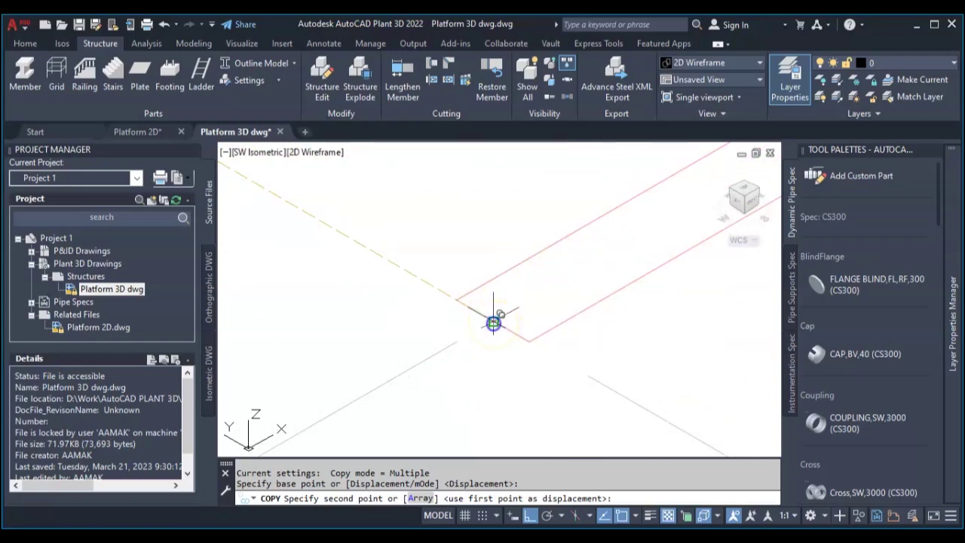
pyautogui.click(493, 323)
pyautogui.scroll(-6, 371, 377)
pyautogui.scroll(5, 503, 306)
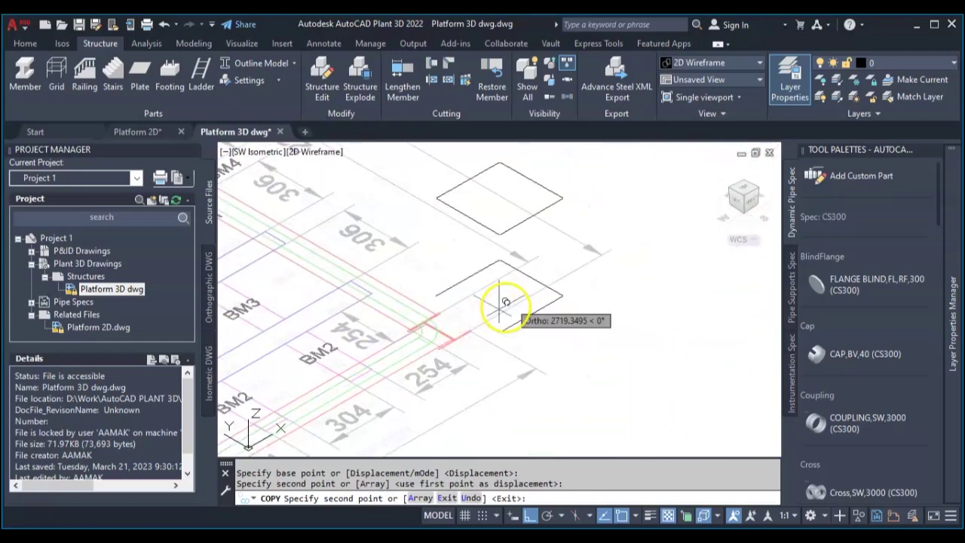
pyautogui.scroll(3, 442, 345)
pyautogui.scroll(3, 320, 410)
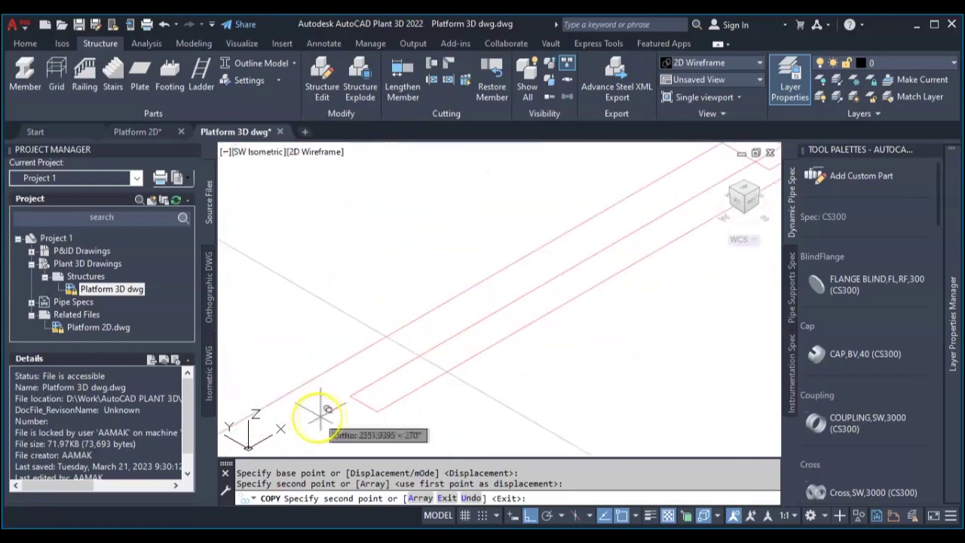
pyautogui.click(364, 398)
pyautogui.scroll(-6, 377, 388)
pyautogui.scroll(7, 393, 375)
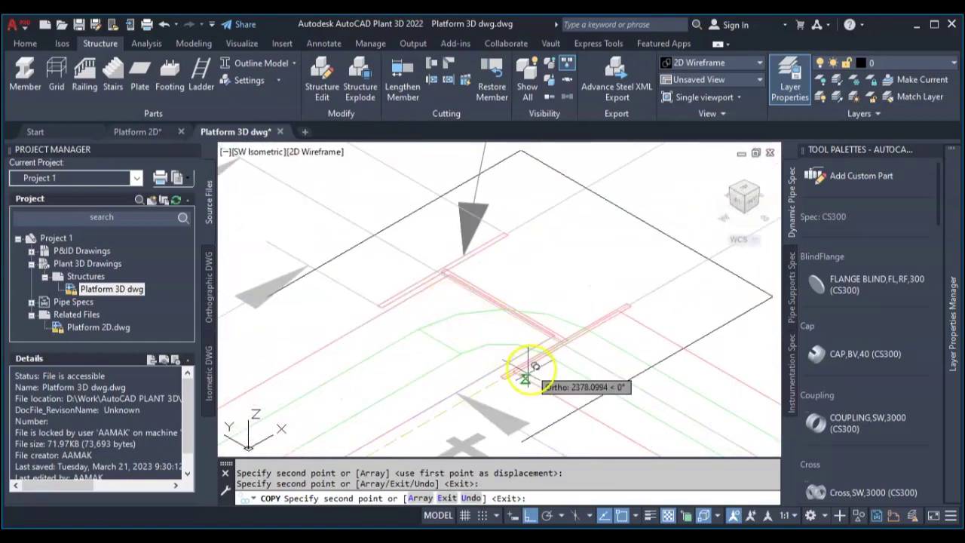
pyautogui.scroll(3, 528, 369)
pyautogui.scroll(-6, 438, 400)
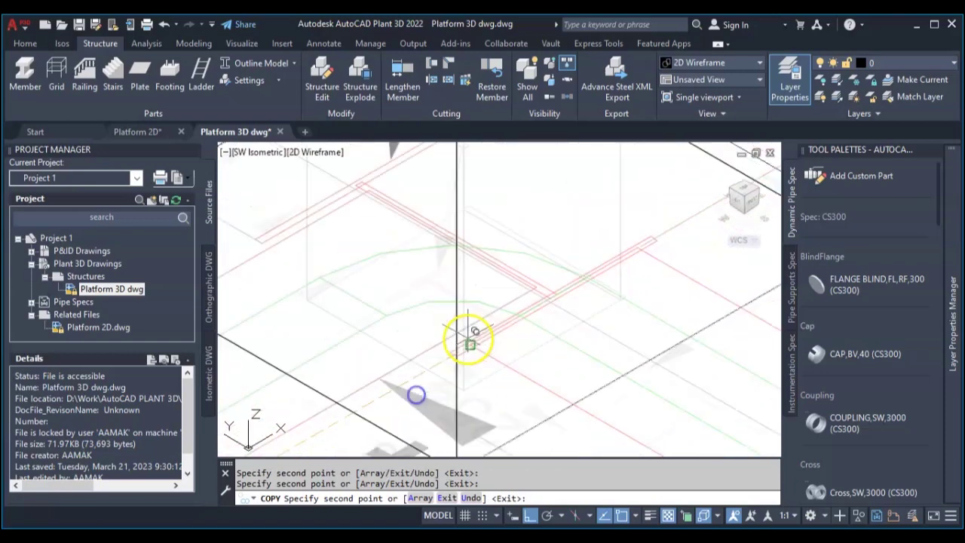
pyautogui.press('Escape')
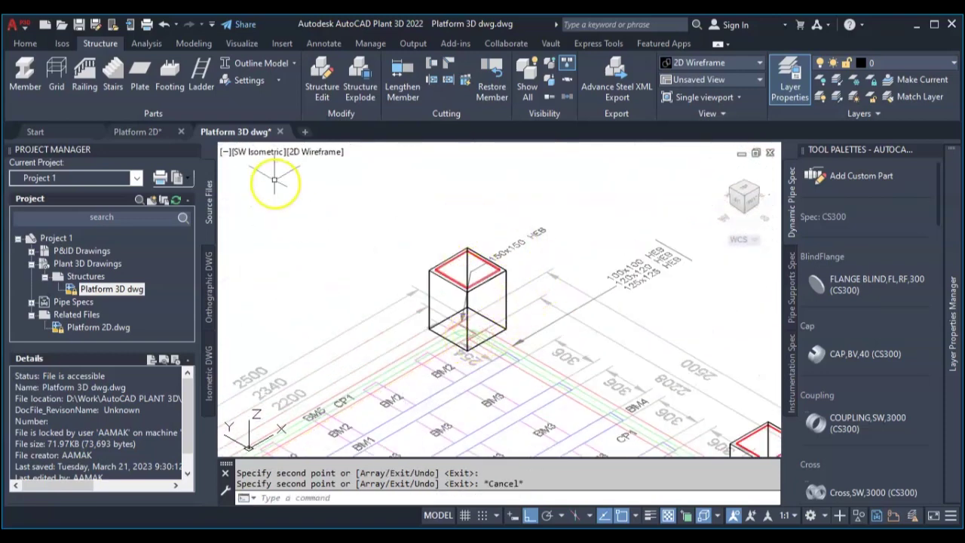
pyautogui.click(316, 151)
pyautogui.click(362, 202)
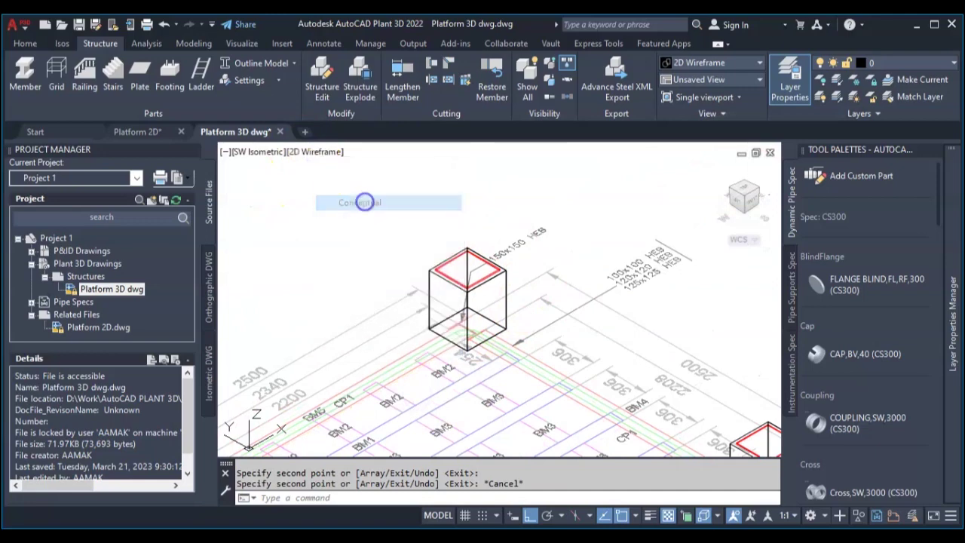
pyautogui.scroll(-6, 373, 202)
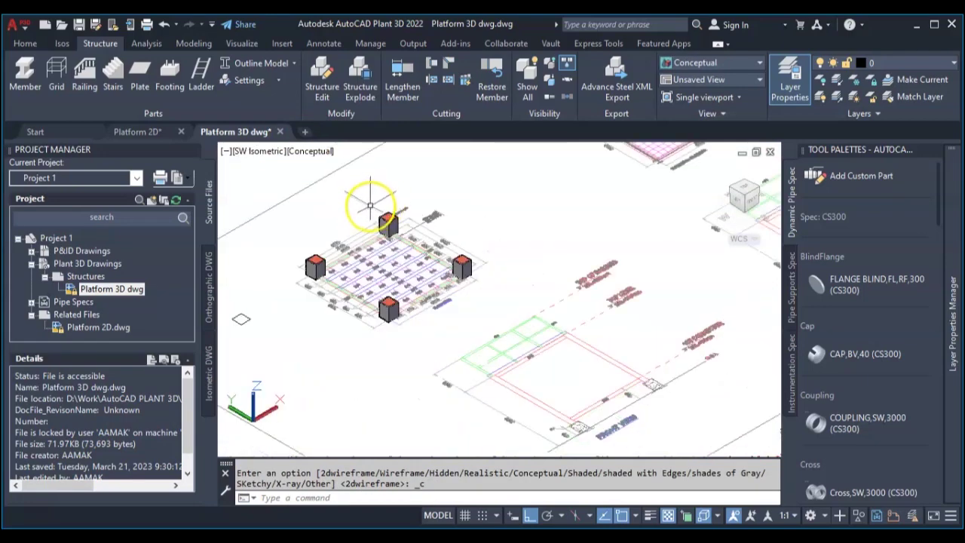
pyautogui.click(315, 152)
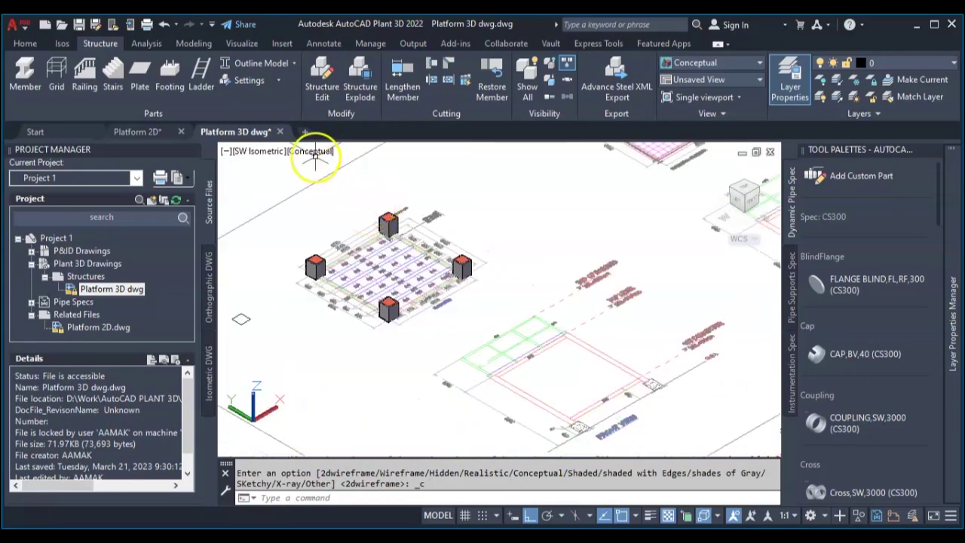
pyautogui.click(315, 153)
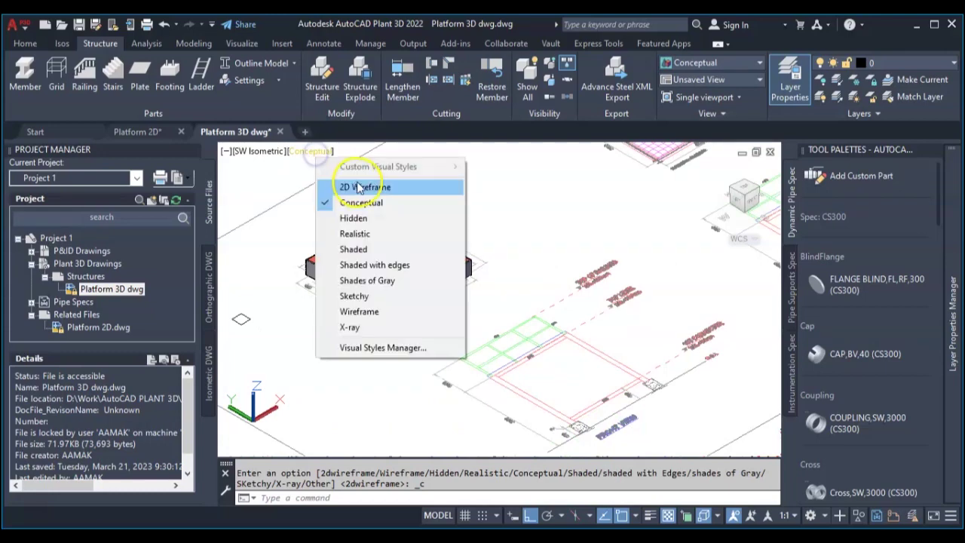
pyautogui.click(360, 186)
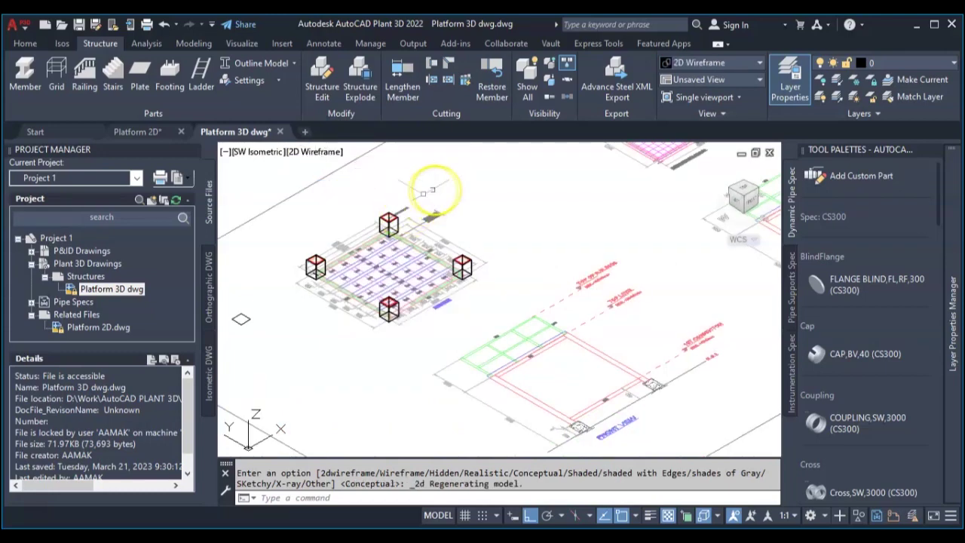
pyautogui.moveTo(338, 216); pyautogui.dragTo(384, 222, button='middle')
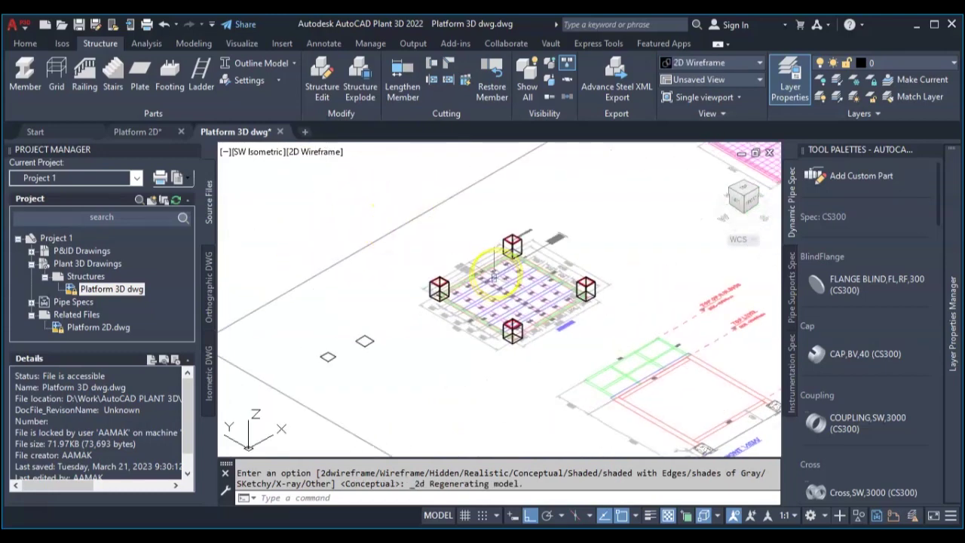
pyautogui.scroll(-1, 439, 290)
pyautogui.scroll(4, 517, 431)
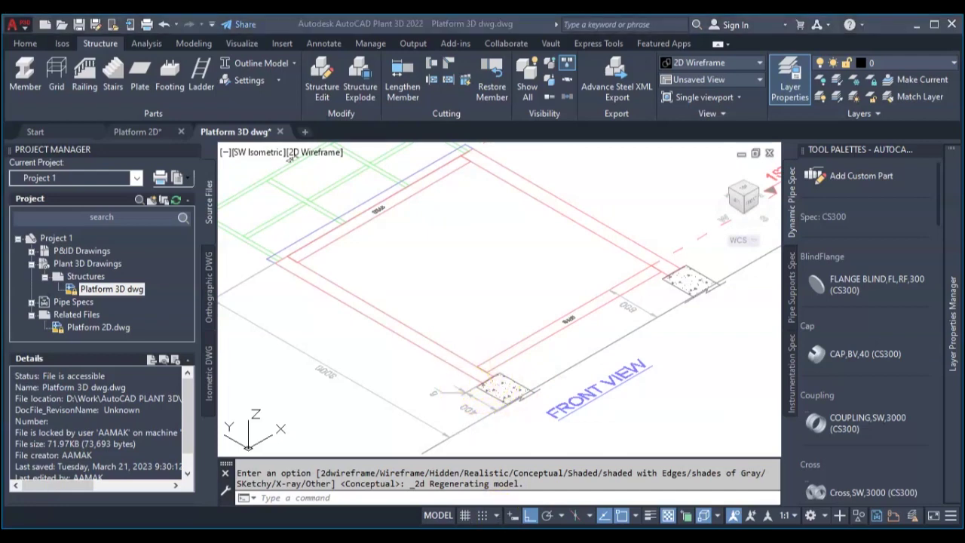
pyautogui.hotkey('alt', 'Tab')
# Compute 3000 − 406 = 2,594 in Calculator, then minimize it.
pyautogui.click(286, 377)
pyautogui.click(237, 411)
pyautogui.click(245, 411)
pyautogui.click(247, 411)
pyautogui.click(343, 340)
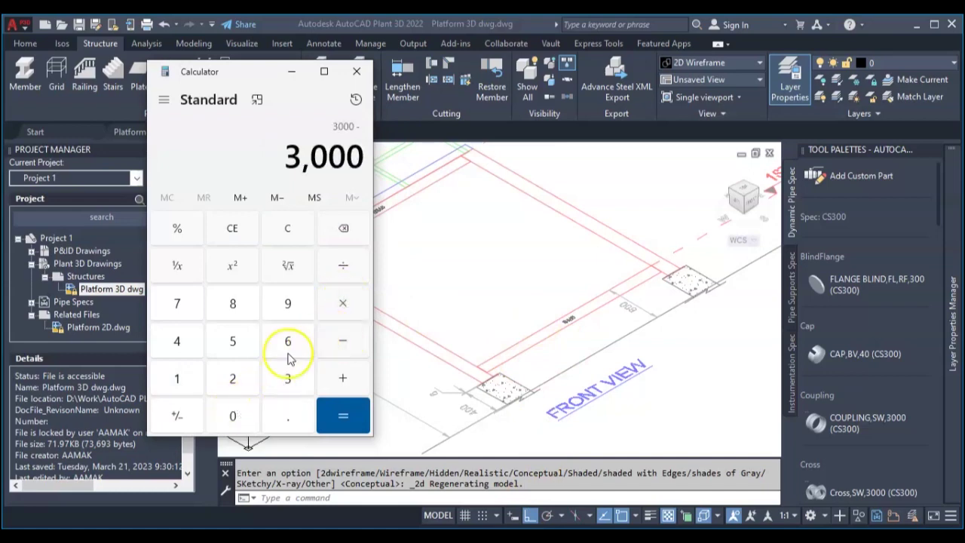
pyautogui.click(187, 349)
pyautogui.click(236, 413)
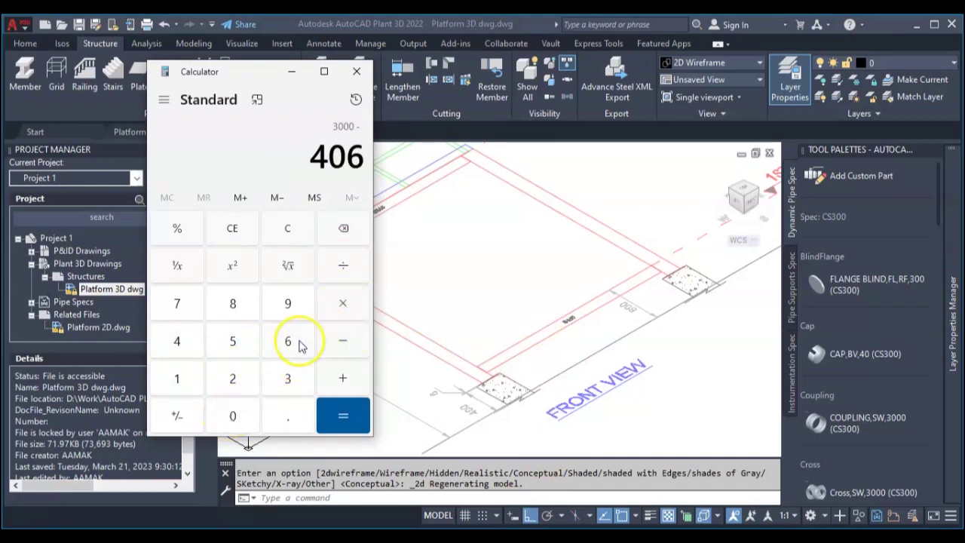
pyautogui.click(339, 414)
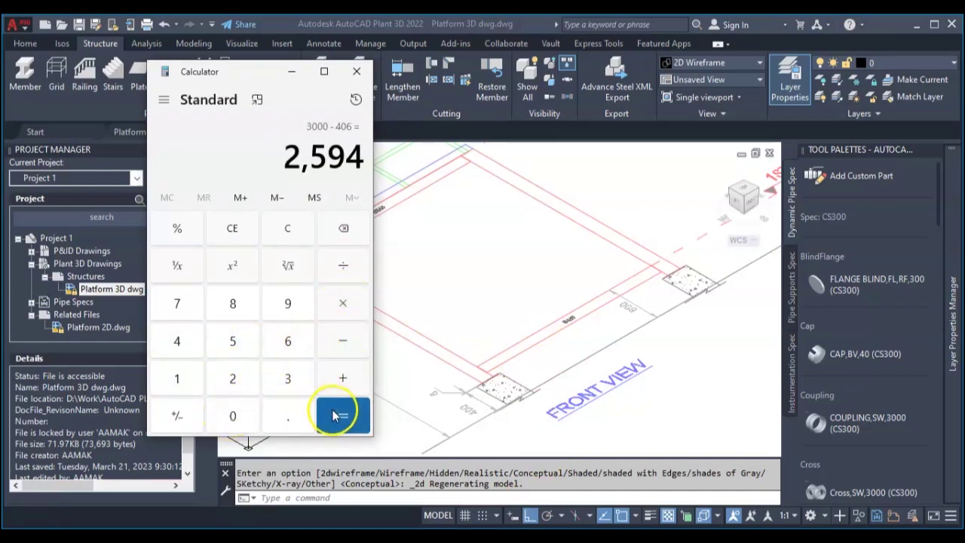
pyautogui.click(292, 72)
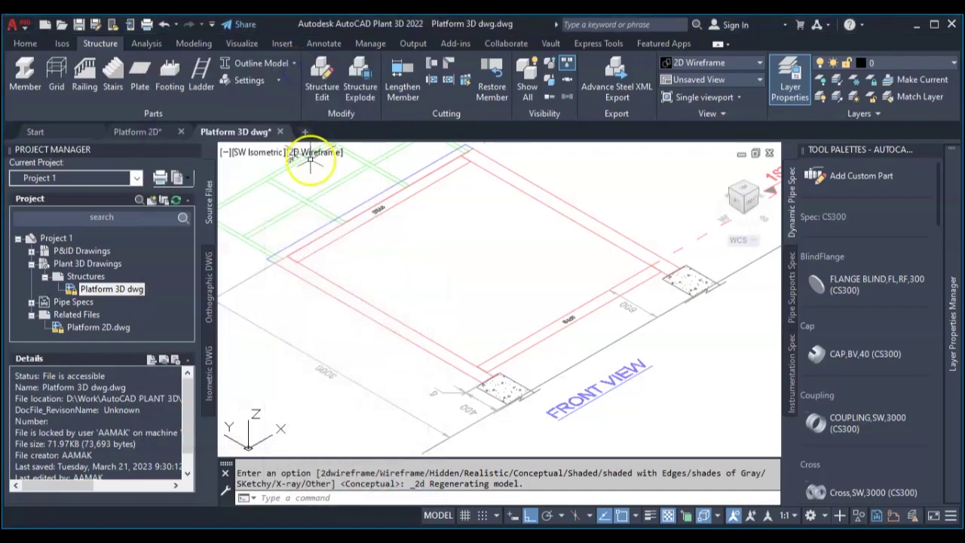
pyautogui.scroll(-5, 463, 269)
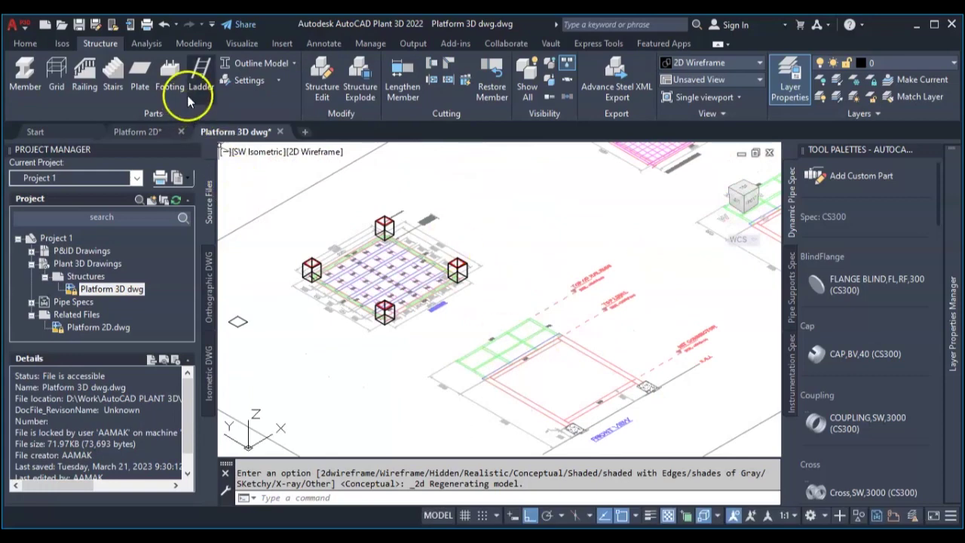
# Set Member Settings to shape type HEB with DIN size HEB-160.
pyautogui.click(280, 80)
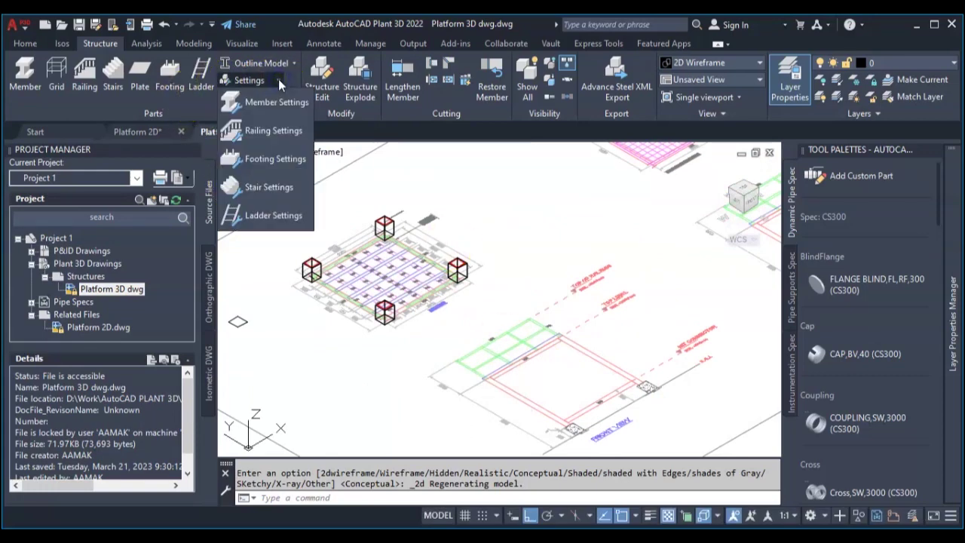
pyautogui.click(279, 102)
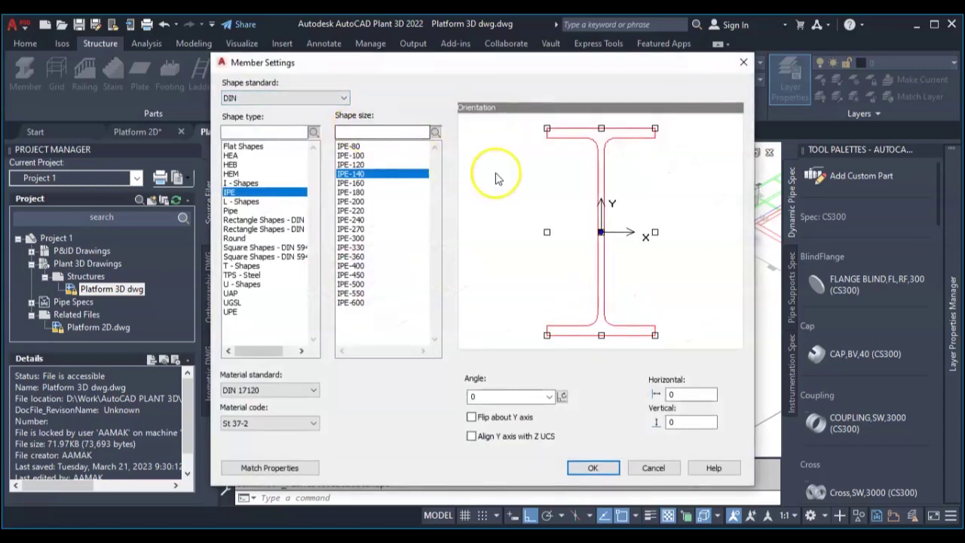
pyautogui.click(230, 155)
pyautogui.click(230, 164)
pyautogui.click(230, 174)
pyautogui.click(236, 183)
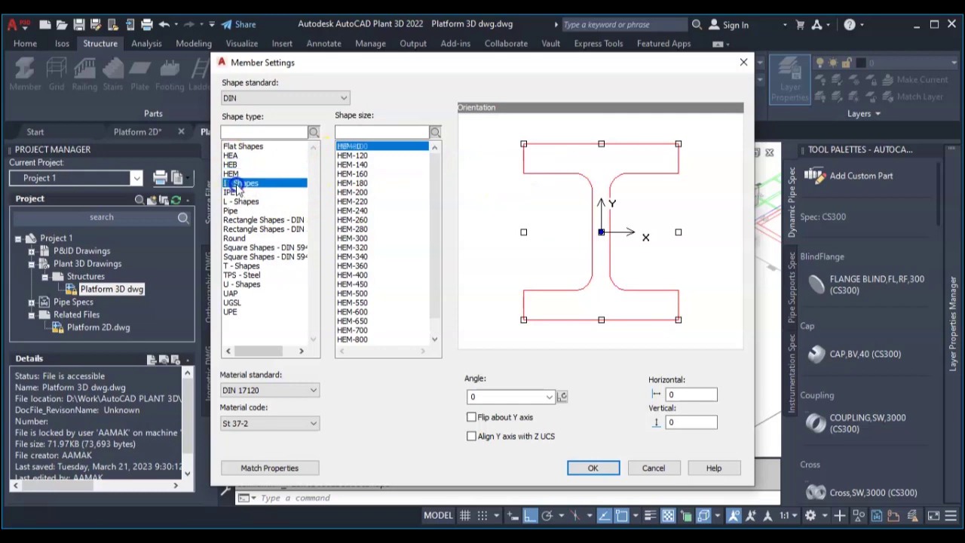
pyautogui.click(233, 193)
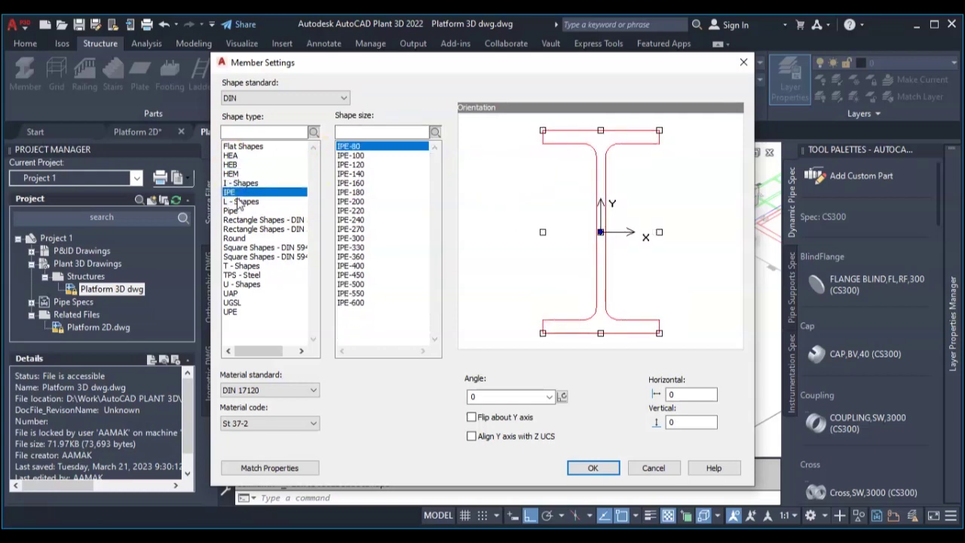
pyautogui.click(231, 165)
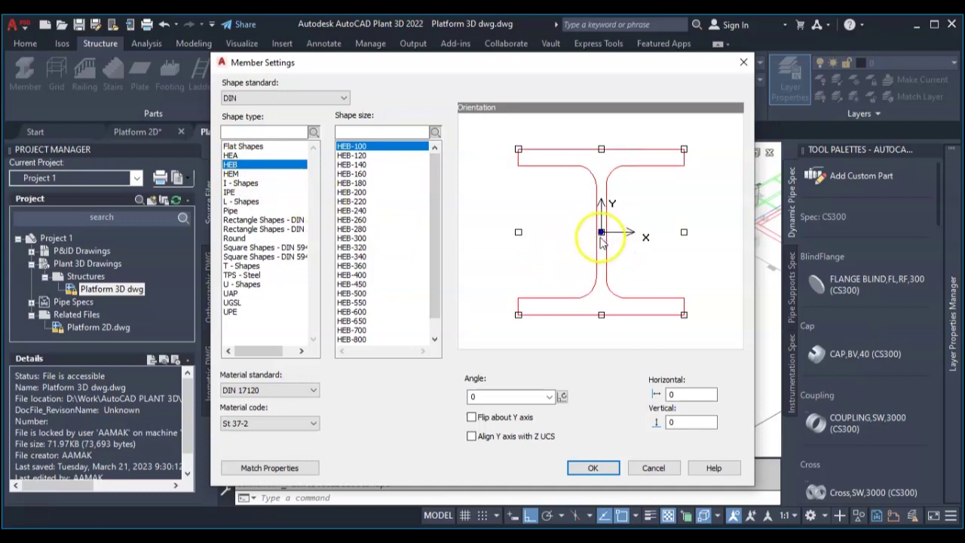
pyautogui.click(361, 175)
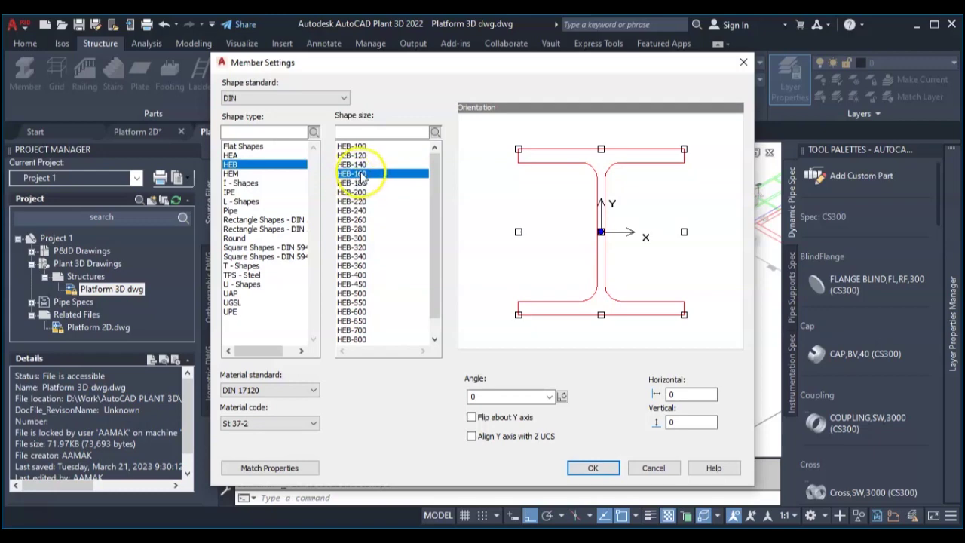
pyautogui.click(594, 468)
# Switch members to line display and start a column at the plate's centre.
pyautogui.click(247, 63)
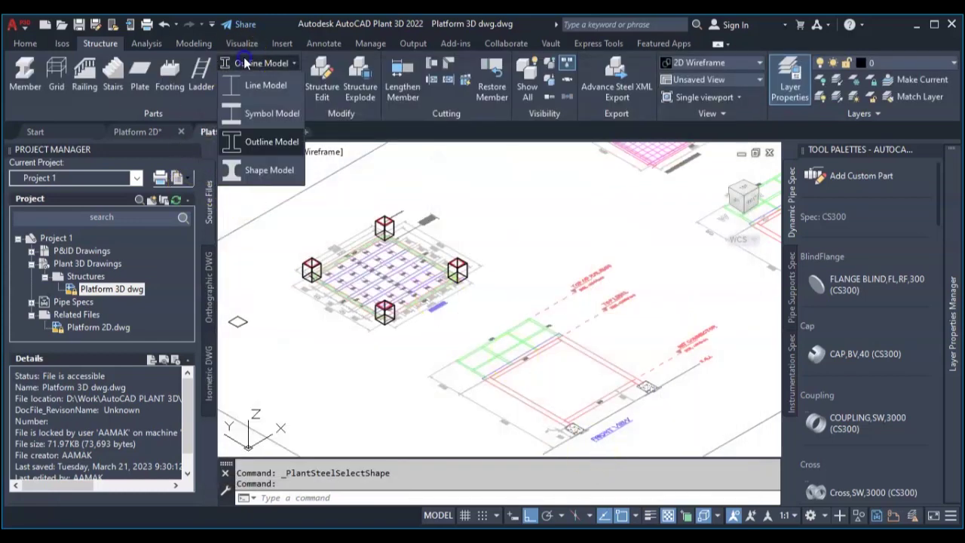
pyautogui.click(267, 86)
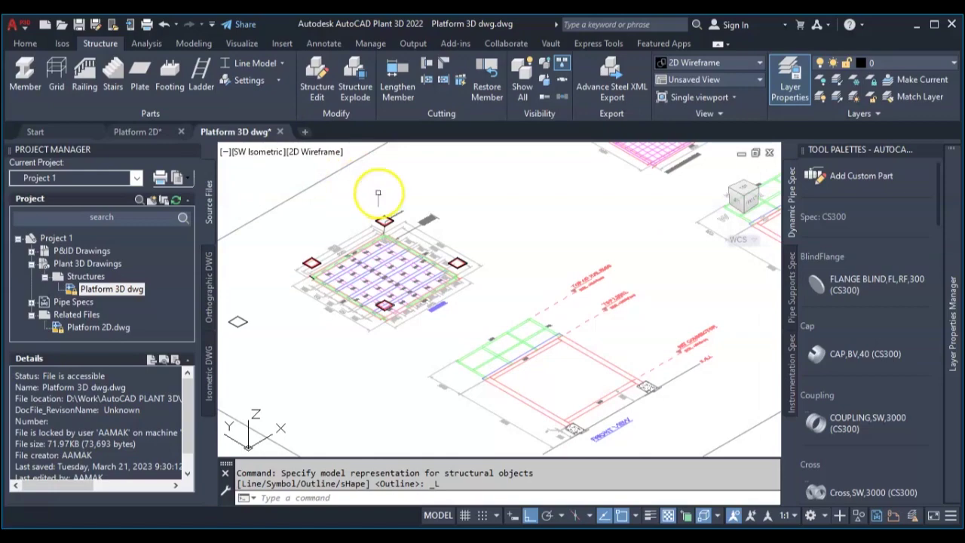
pyautogui.click(25, 73)
pyautogui.scroll(4, 323, 269)
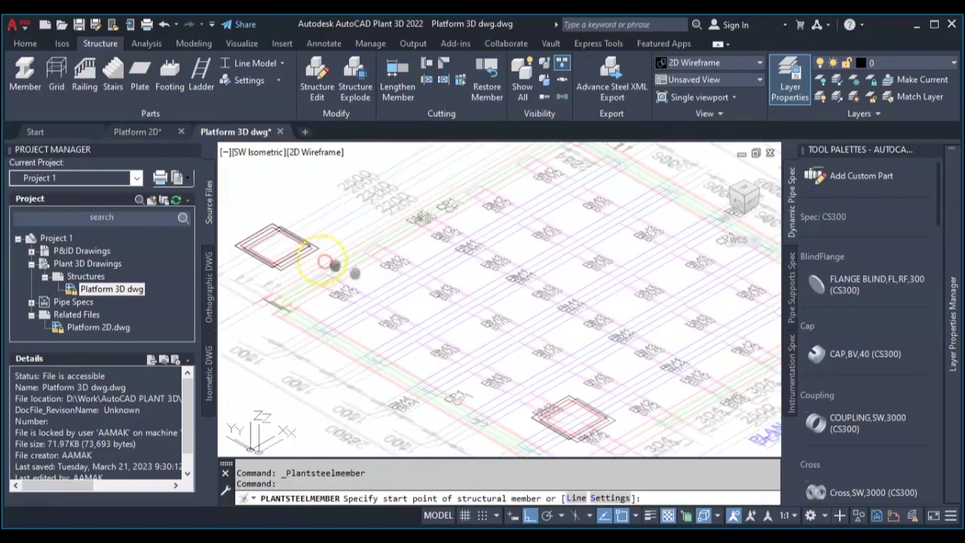
pyautogui.scroll(5, 443, 315)
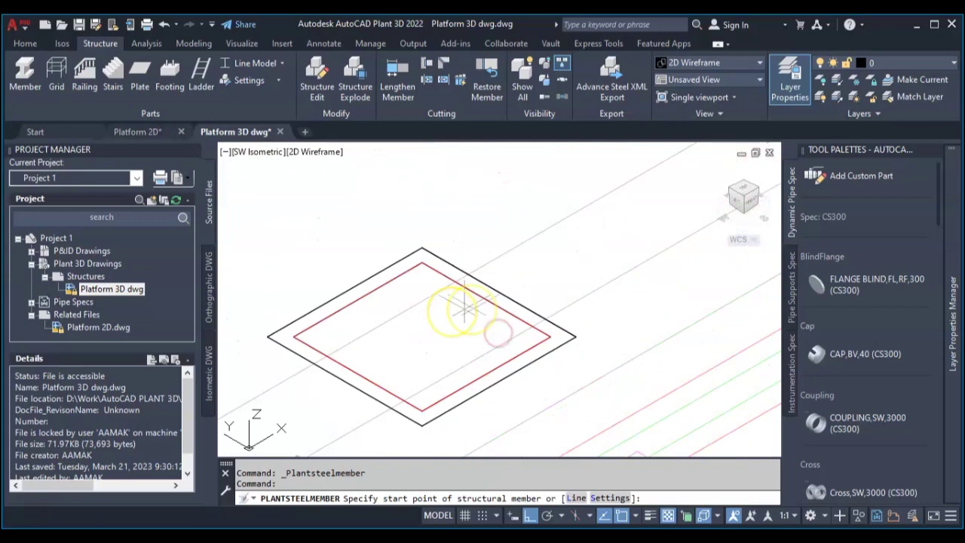
pyautogui.click(421, 336)
pyautogui.moveTo(411, 230); pyautogui.dragTo(417, 329, button='middle')
pyautogui.scroll(-2, 417, 330)
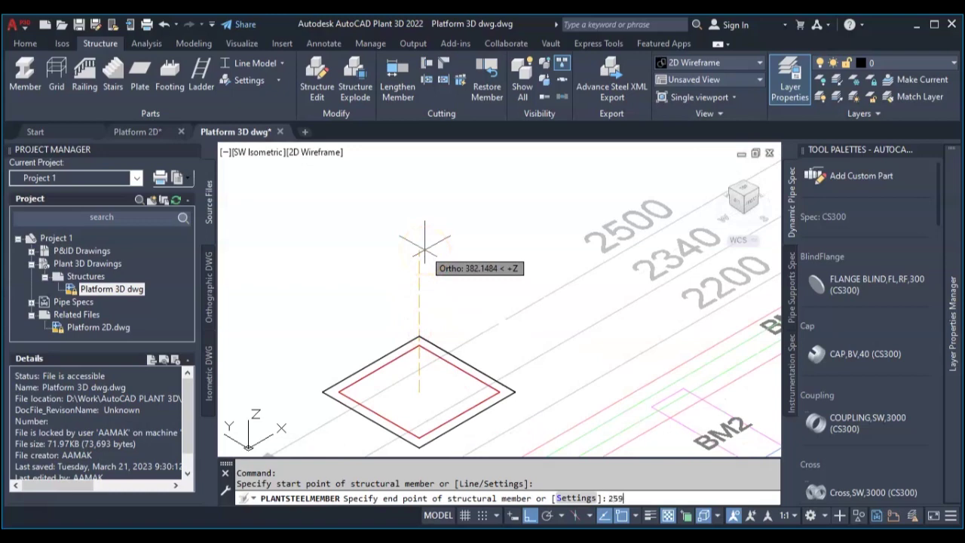
# Finish the 2594-long vertical column and display members as Shape Model.
pyautogui.press('Return')
pyautogui.scroll(-2, 419, 264)
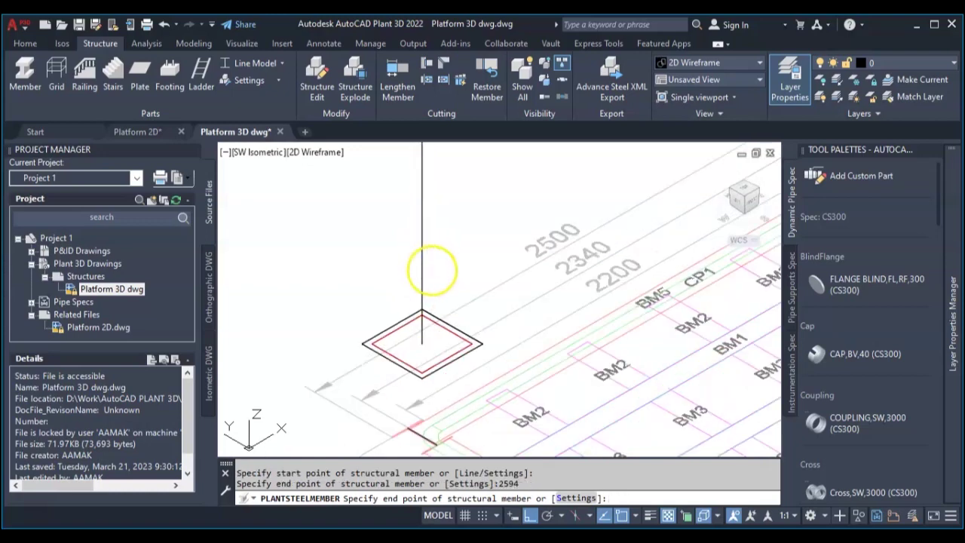
pyautogui.press('Escape')
pyautogui.press('Escape')
pyautogui.scroll(5, 456, 346)
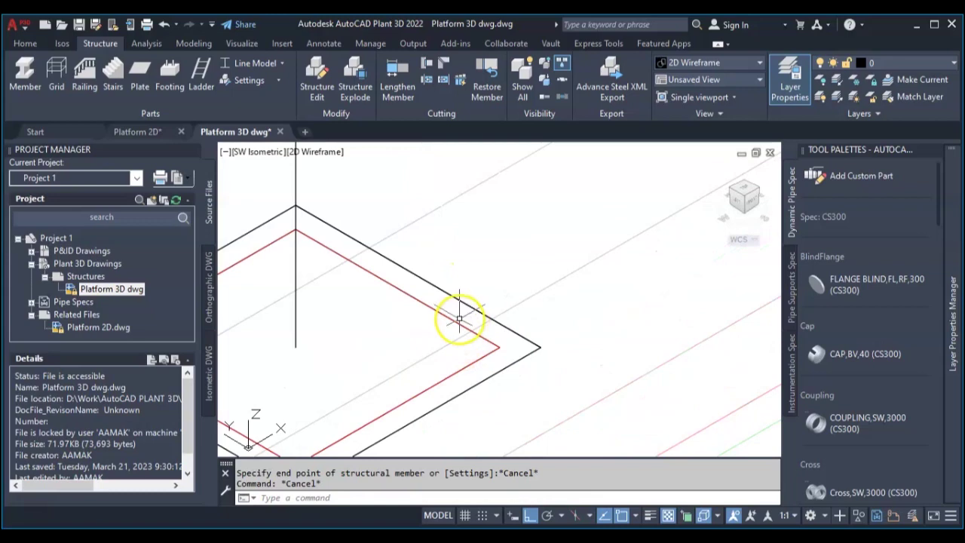
pyautogui.scroll(-4, 459, 318)
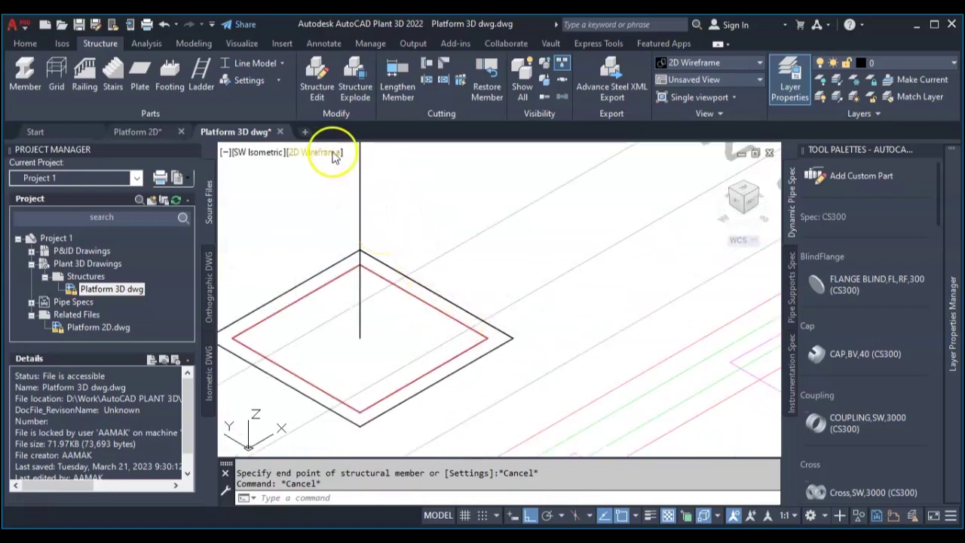
pyautogui.click(257, 64)
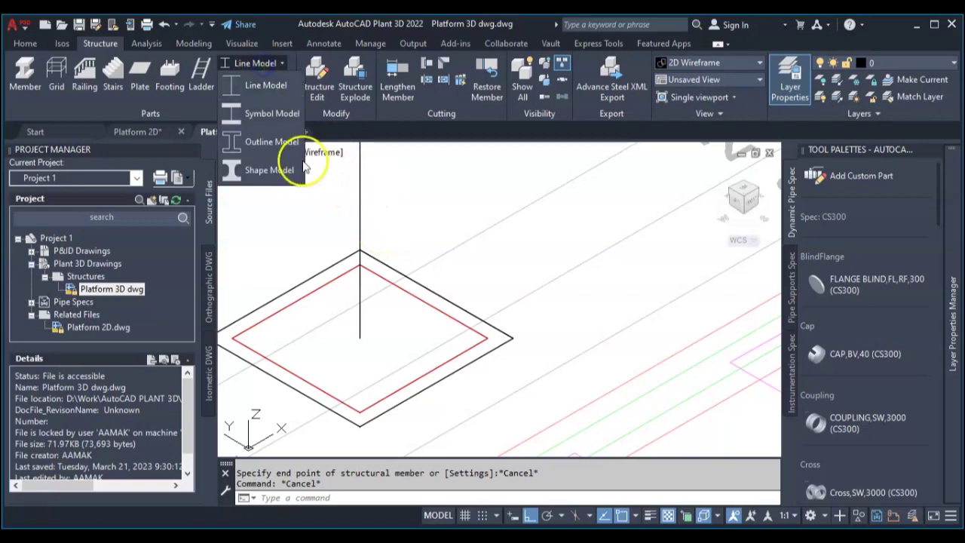
pyautogui.click(266, 169)
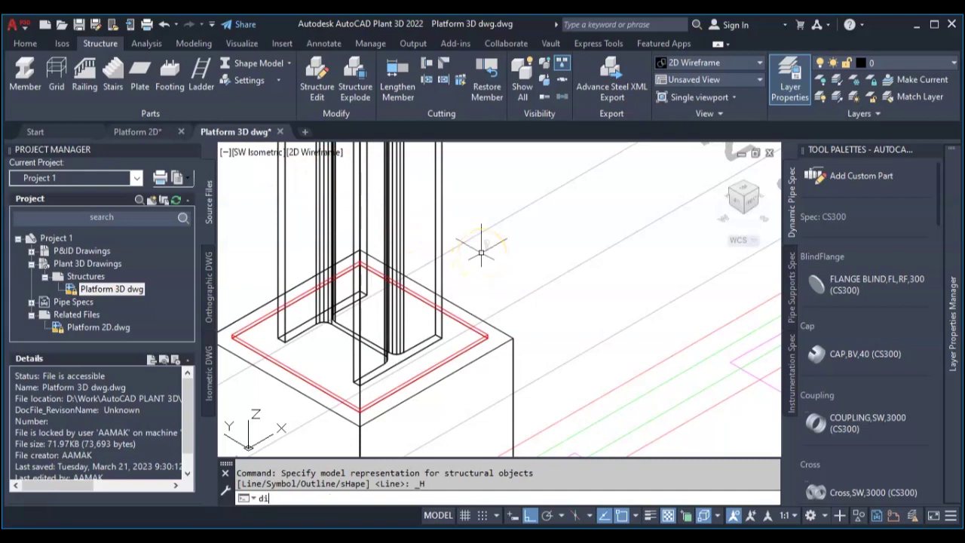
# Measure the distance from the red plate corner to the column top: 2588.7823.
pyautogui.press('Return')
pyautogui.scroll(5, 490, 332)
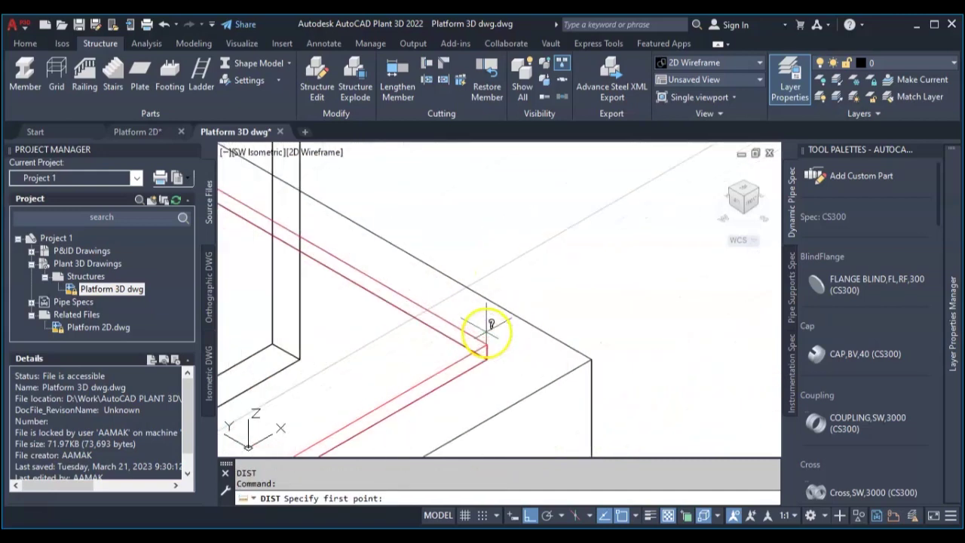
pyautogui.click(487, 341)
pyautogui.scroll(-5, 487, 340)
pyautogui.scroll(5, 492, 258)
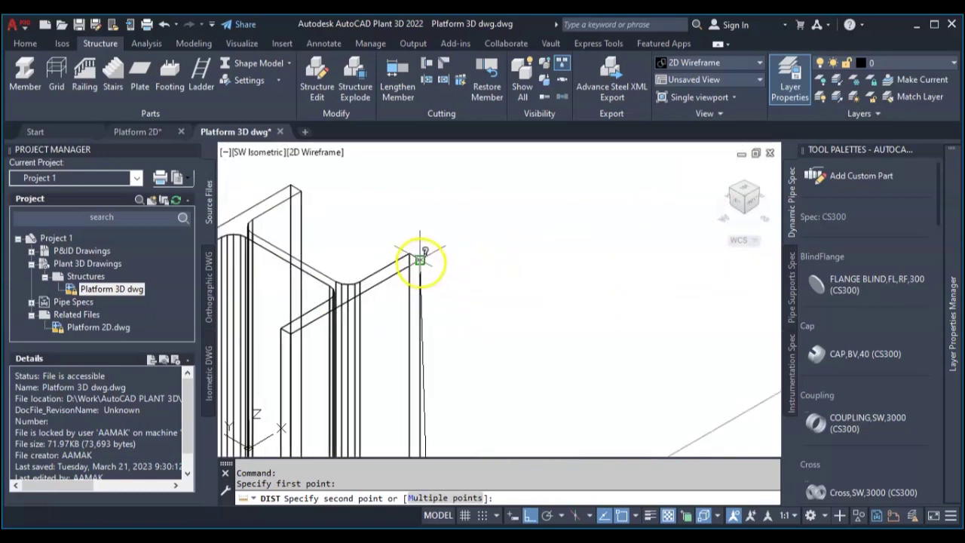
pyautogui.click(420, 260)
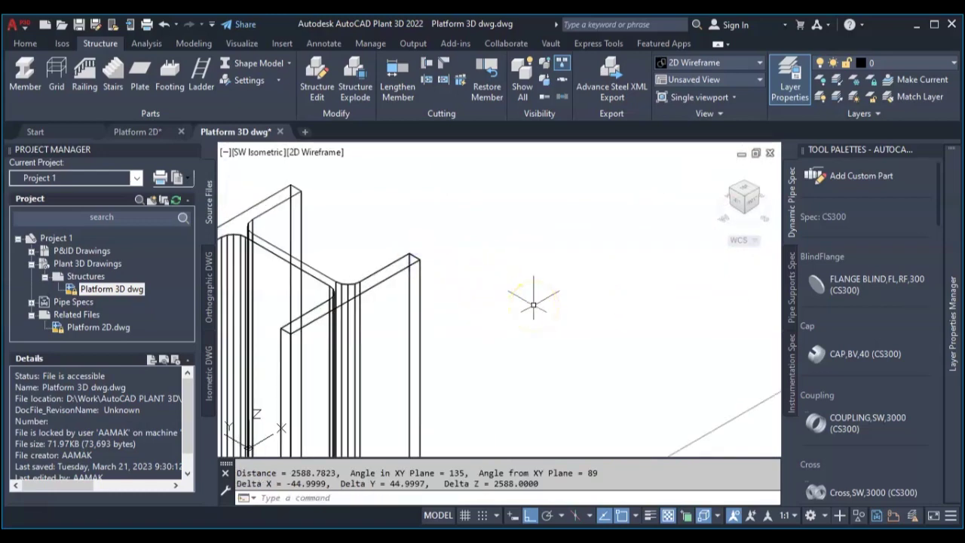
pyautogui.scroll(-4, 540, 305)
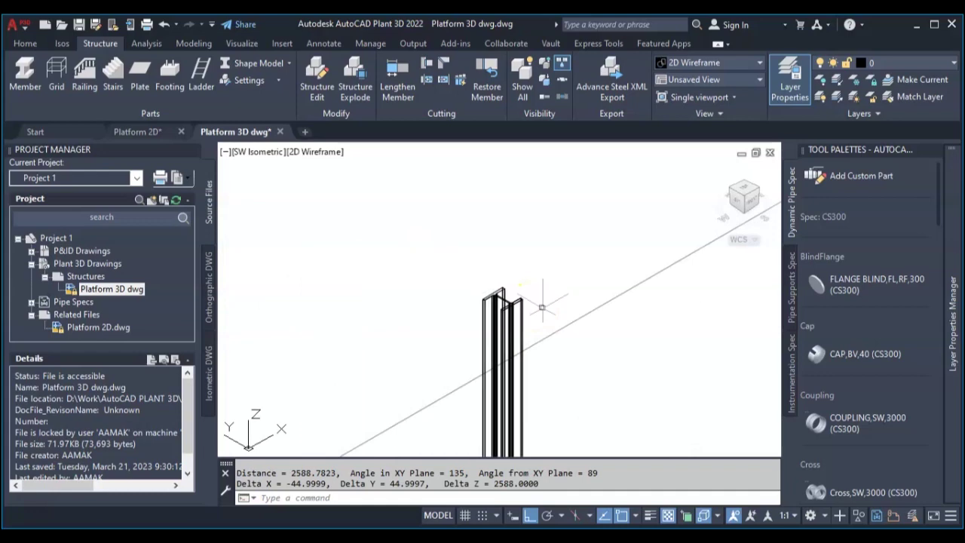
# Switch the structural member representation back to Line Model.
pyautogui.moveTo(539, 302); pyautogui.dragTo(452, 258, button='middle')
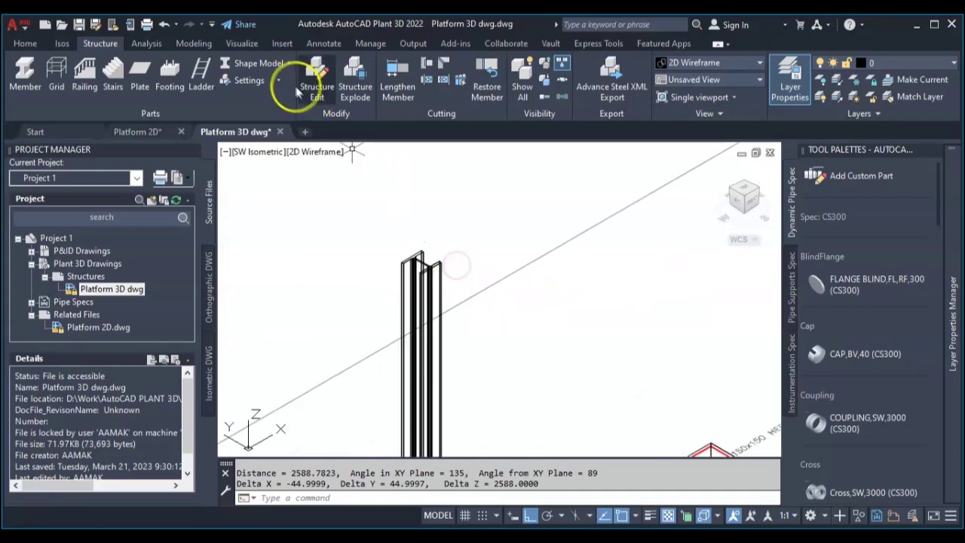
pyautogui.click(284, 66)
pyautogui.click(272, 85)
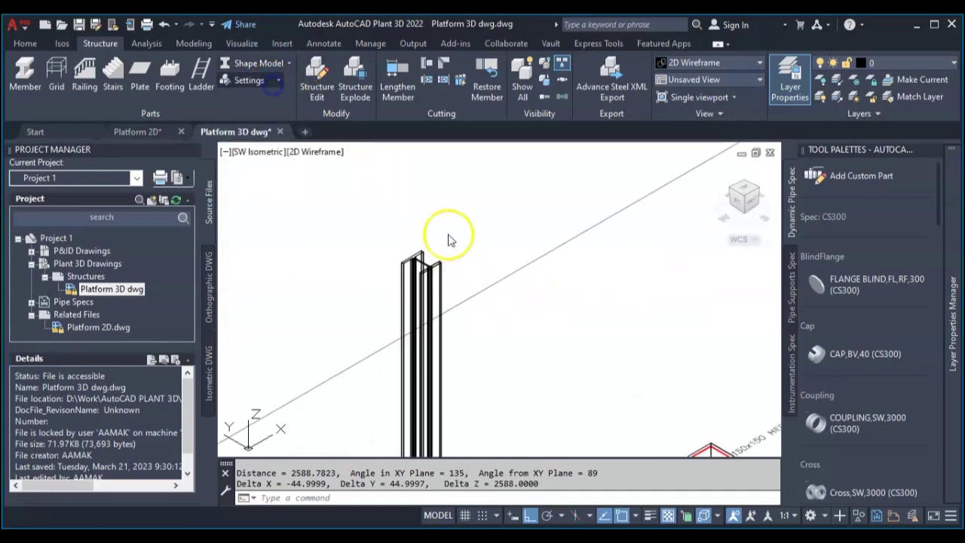
pyautogui.scroll(4, 468, 272)
# Move the column 6 units up along Z onto the plate.
pyautogui.moveTo(355, 298); pyautogui.dragTo(385, 185, button='middle')
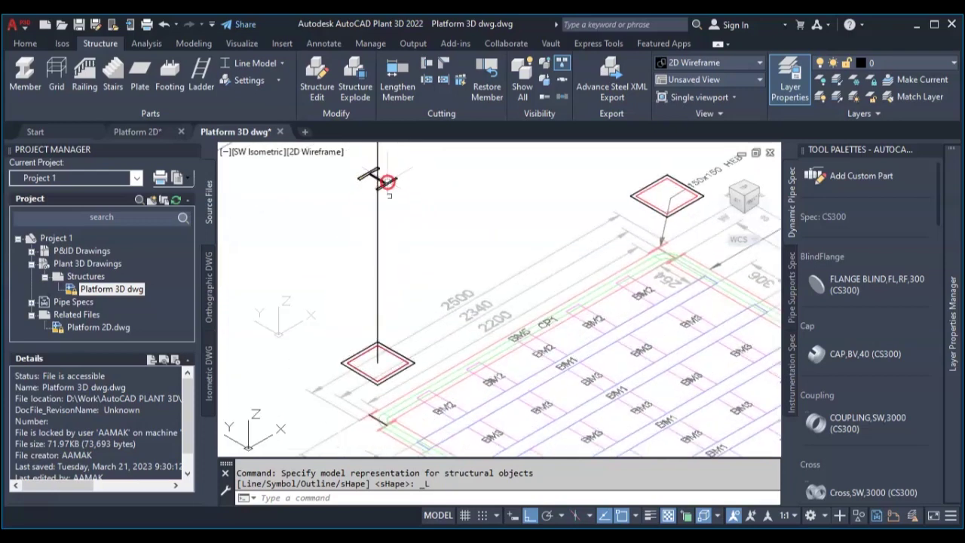
pyautogui.click(366, 276)
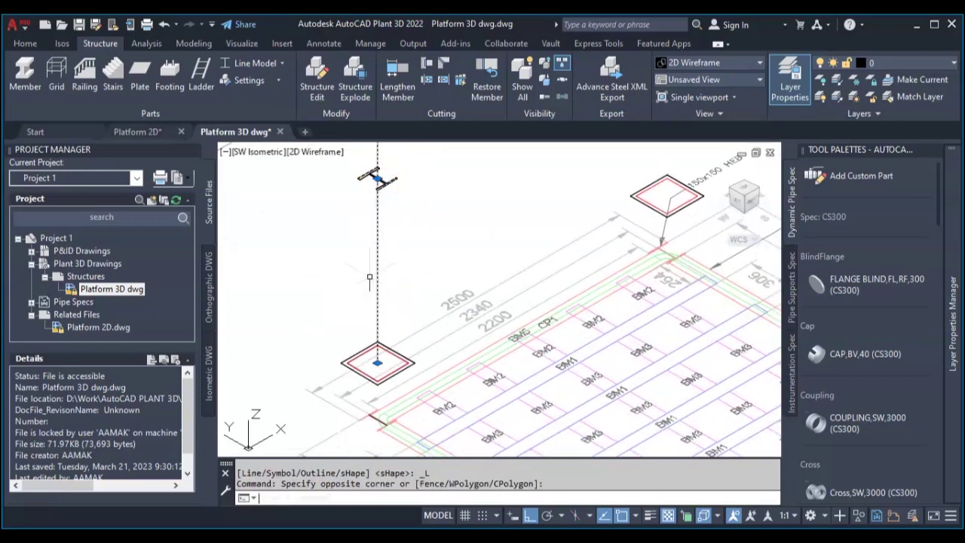
pyautogui.click(386, 280)
pyautogui.write('m')
pyautogui.press('Return')
pyautogui.scroll(5, 411, 359)
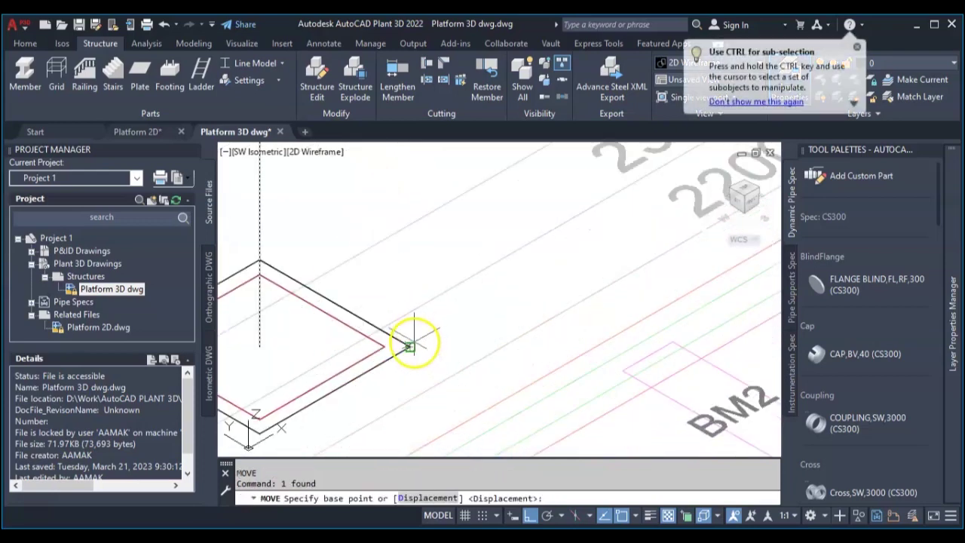
pyautogui.click(410, 346)
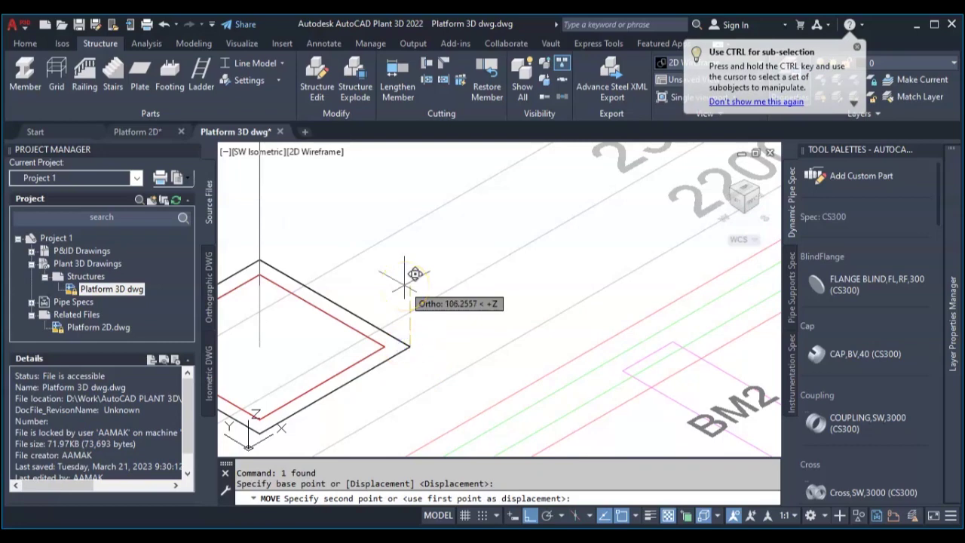
pyautogui.write('6')
pyautogui.press('Return')
pyautogui.scroll(-5, 403, 280)
# Put the column on the red Columns layer.
pyautogui.click(387, 280)
pyautogui.click(351, 245)
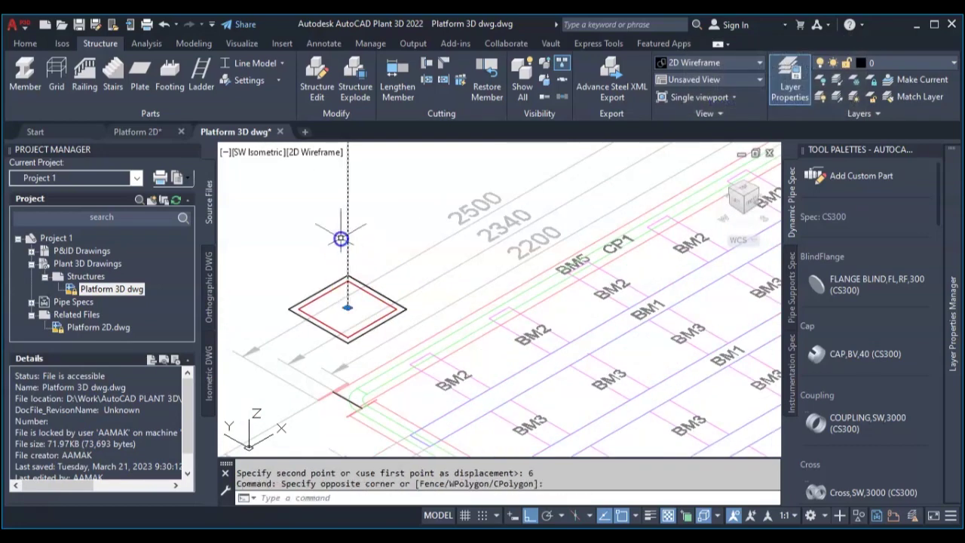
pyautogui.click(896, 64)
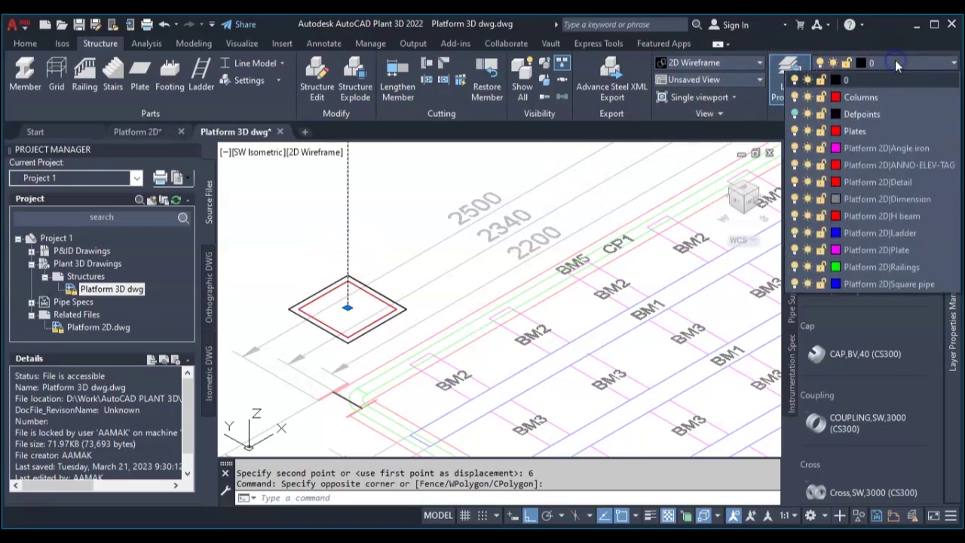
pyautogui.click(887, 95)
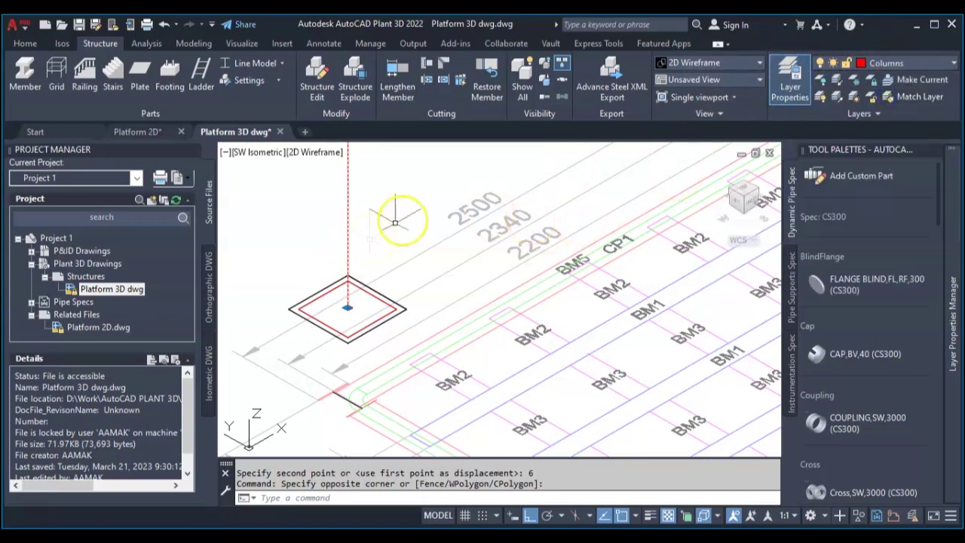
pyautogui.write('co')
pyautogui.press('Return')
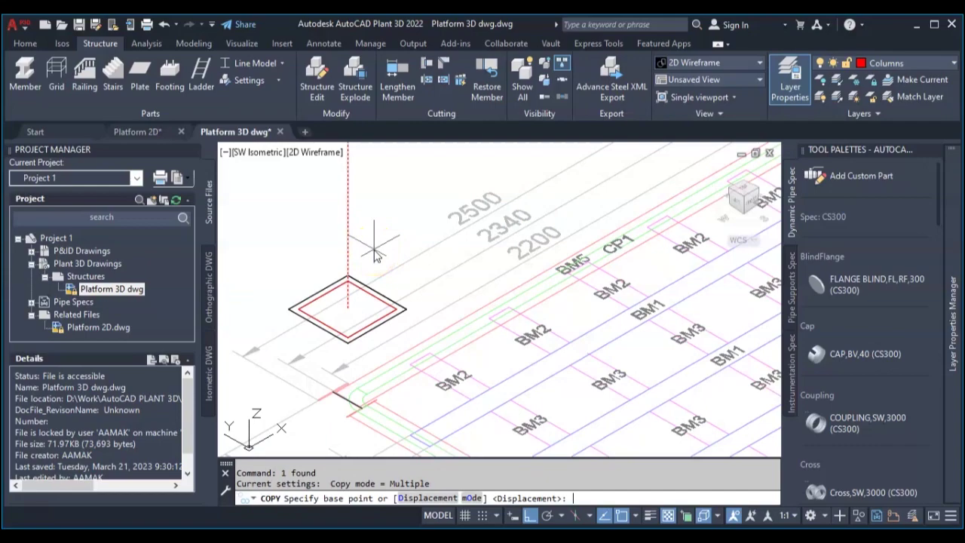
# Copy the red column from the plate corner onto the remaining corner footings.
pyautogui.click(406, 309)
pyautogui.scroll(-5, 411, 321)
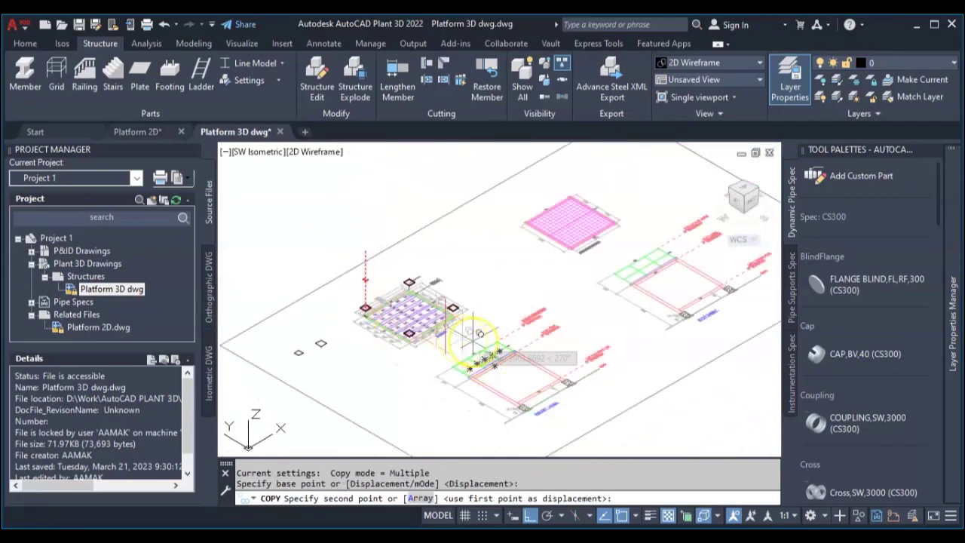
pyautogui.scroll(5, 416, 336)
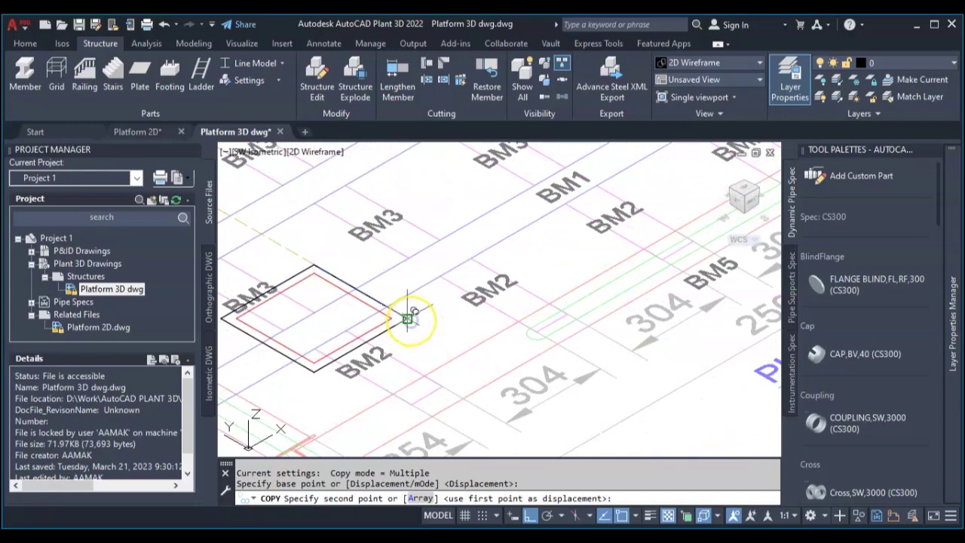
pyautogui.click(407, 319)
pyautogui.scroll(-5, 407, 318)
pyautogui.scroll(5, 507, 233)
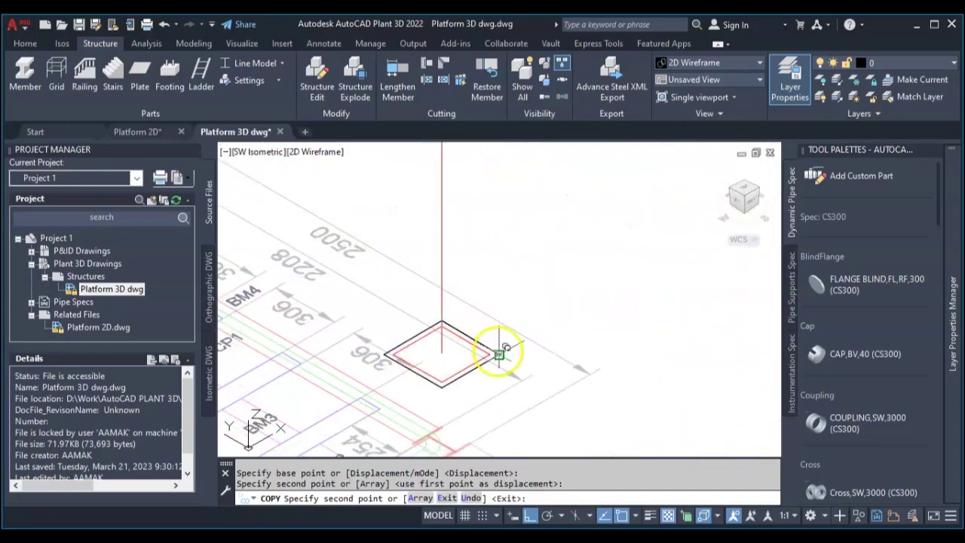
pyautogui.scroll(1, 499, 351)
pyautogui.click(500, 347)
pyautogui.scroll(-5, 467, 301)
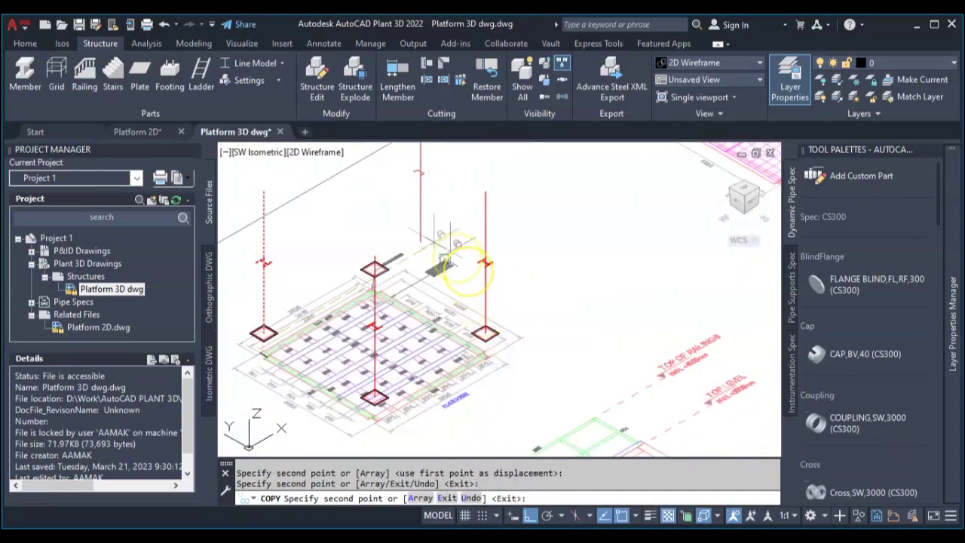
pyautogui.scroll(5, 451, 260)
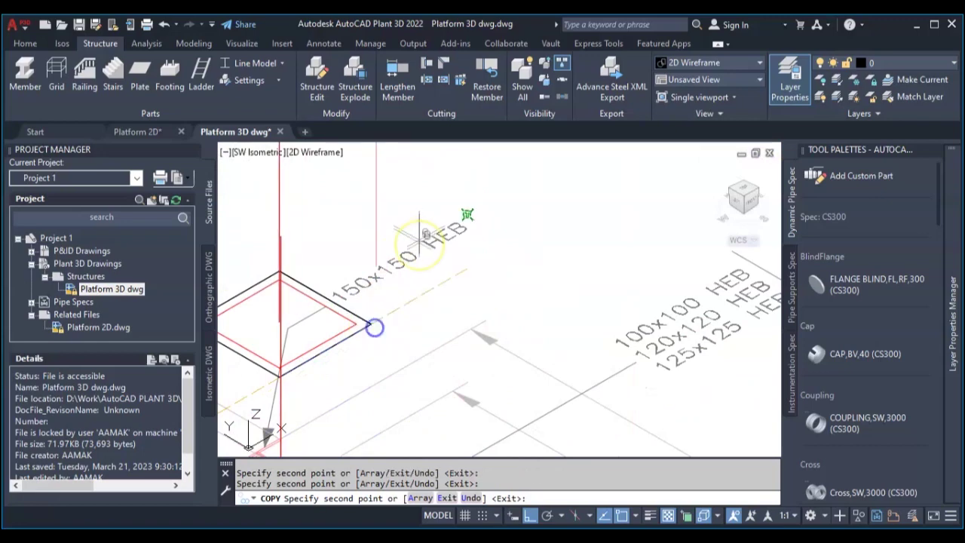
pyautogui.scroll(-5, 423, 240)
pyautogui.press('Escape')
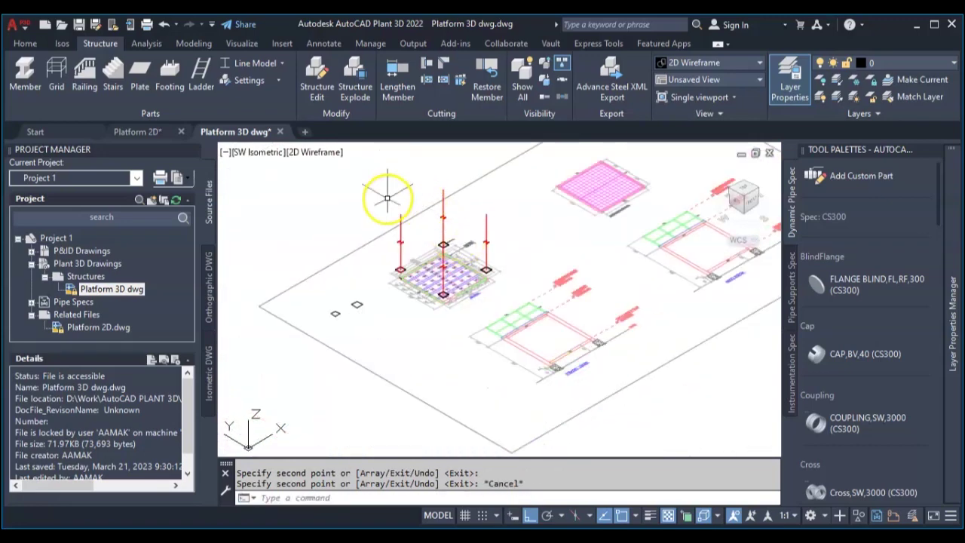
# Display structural members as Outline Model.
pyautogui.click(276, 81)
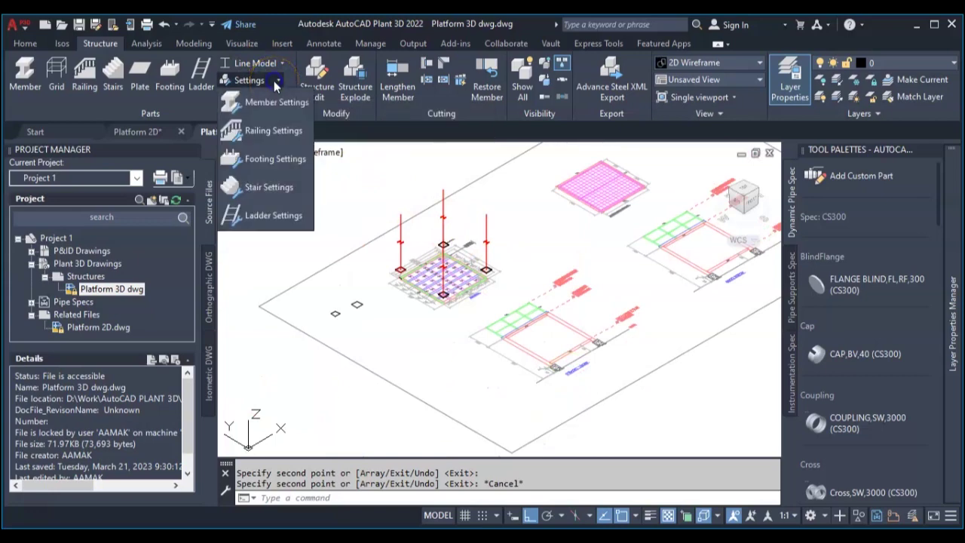
pyautogui.click(270, 64)
pyautogui.click(270, 142)
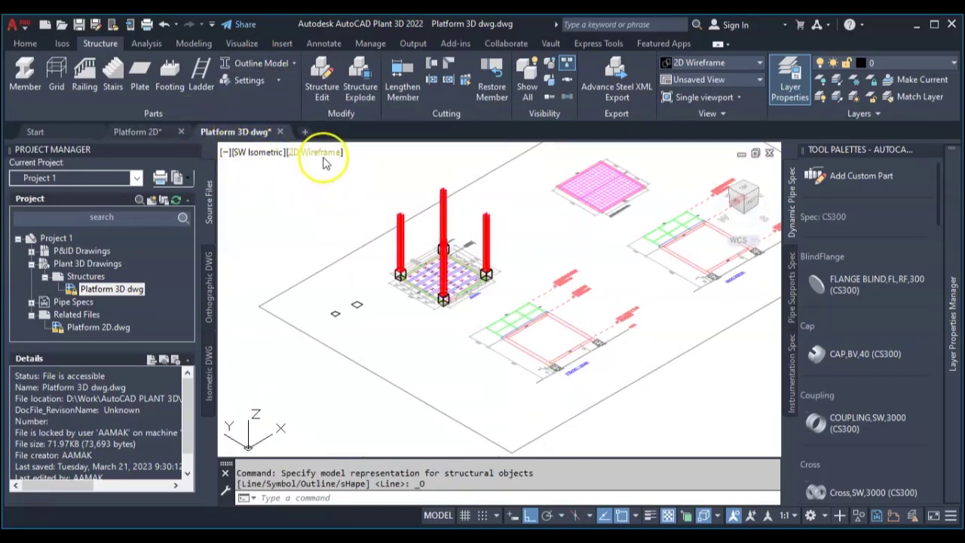
# Shade the model in the Conceptual visual style and orbit around a column base.
pyautogui.click(335, 153)
pyautogui.click(369, 202)
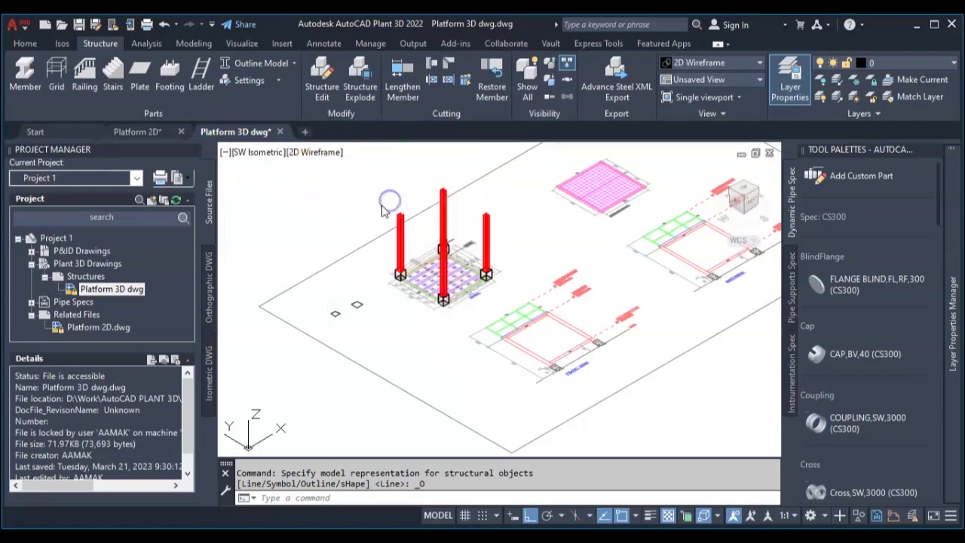
pyautogui.scroll(5, 528, 258)
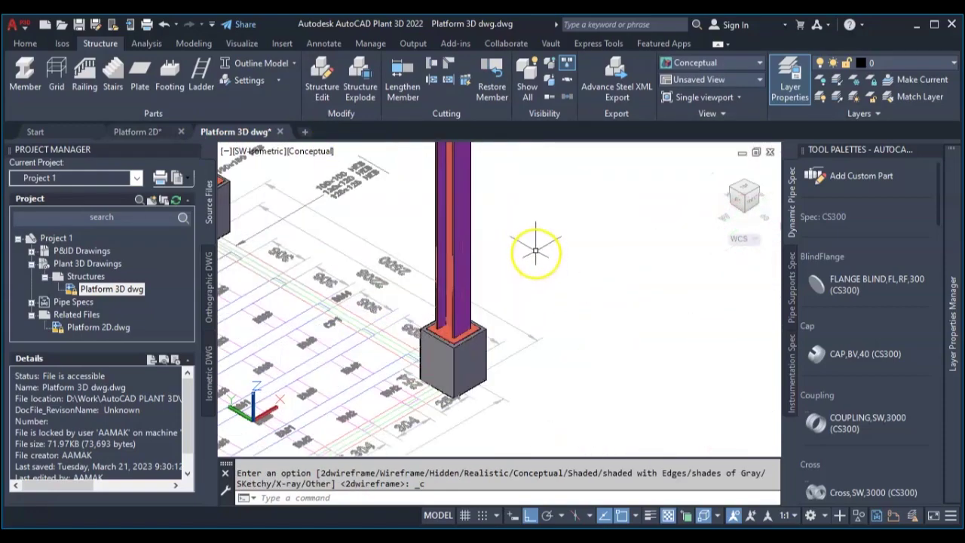
pyautogui.scroll(-4, 524, 250)
pyautogui.scroll(2, 301, 291)
pyautogui.keyDown('shift'); pyautogui.moveTo(330, 183); pyautogui.dragTo(367, 269, button='middle'); pyautogui.keyUp('shift')
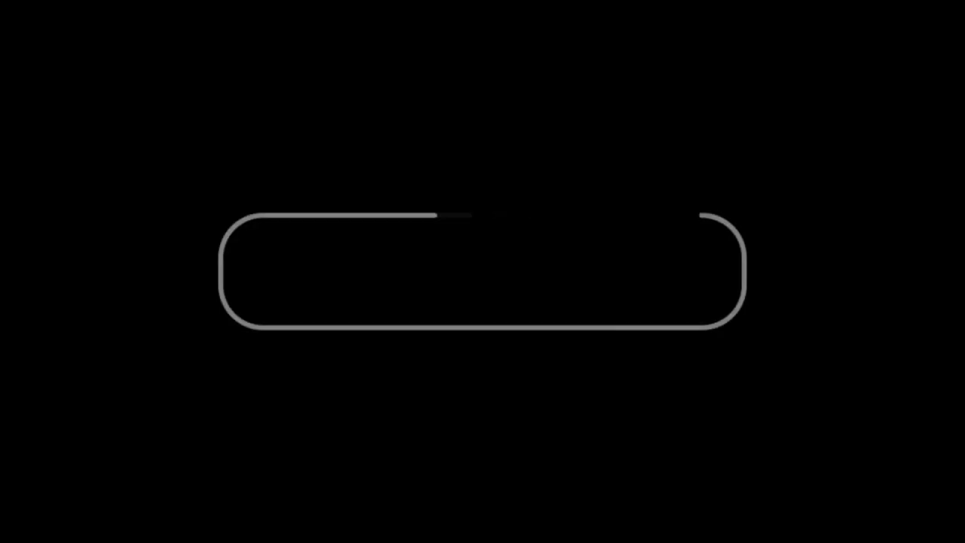